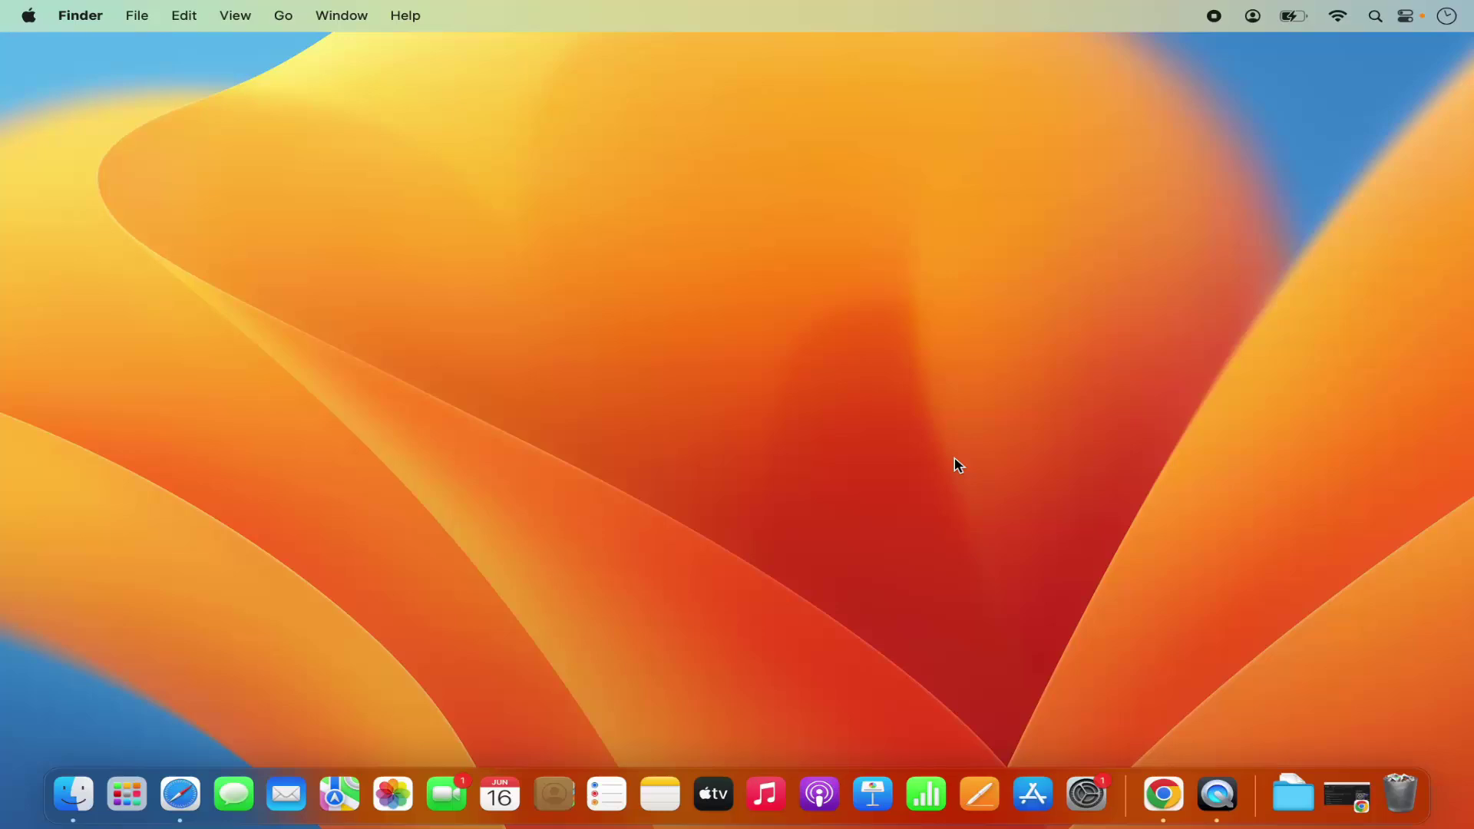
Switch to Chrome and download the macOS (Apple Silicon) version of OBS Studio from the obsproject.com search result.
click(1161, 792)
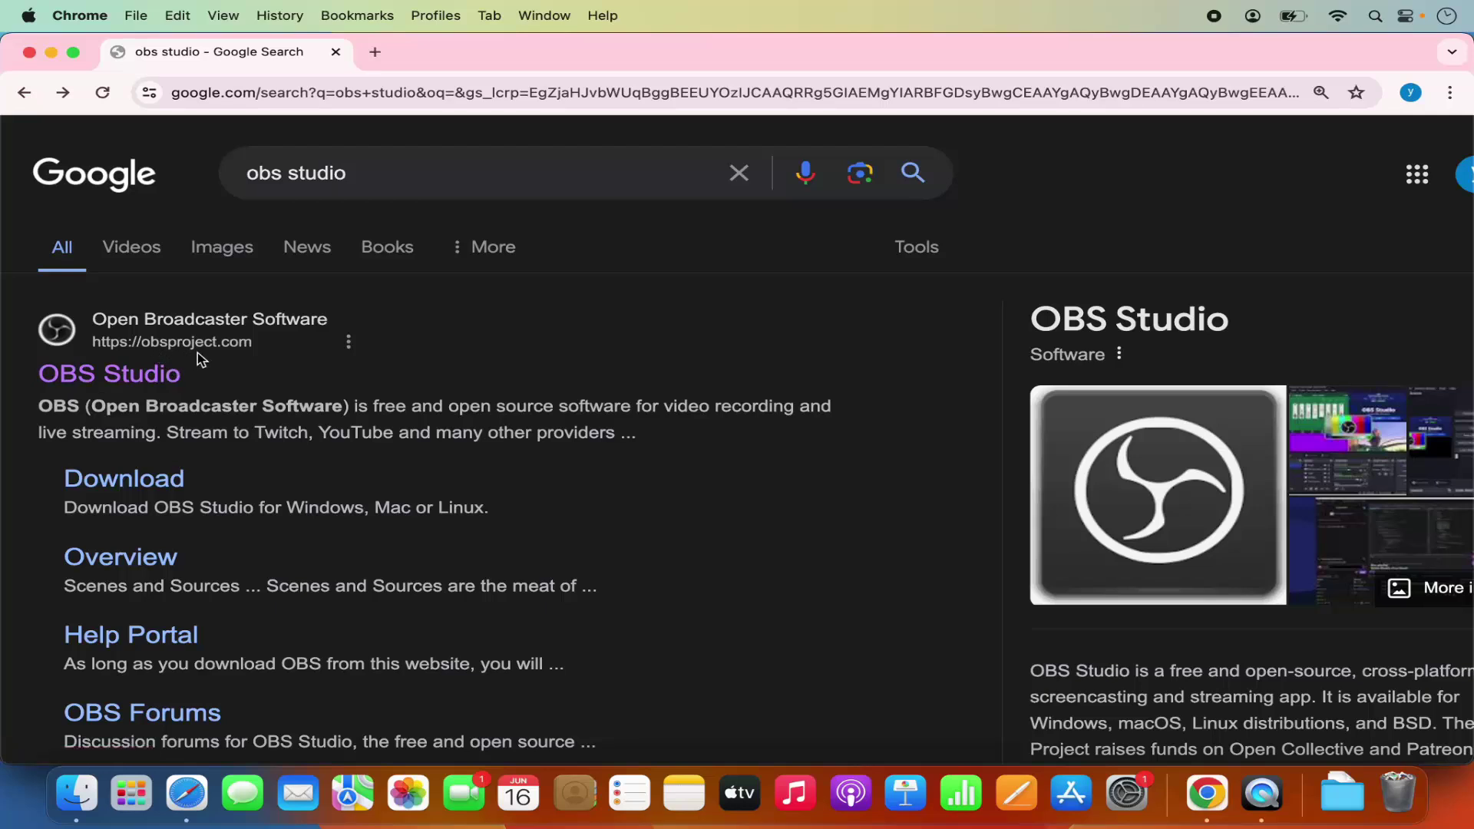
click(153, 378)
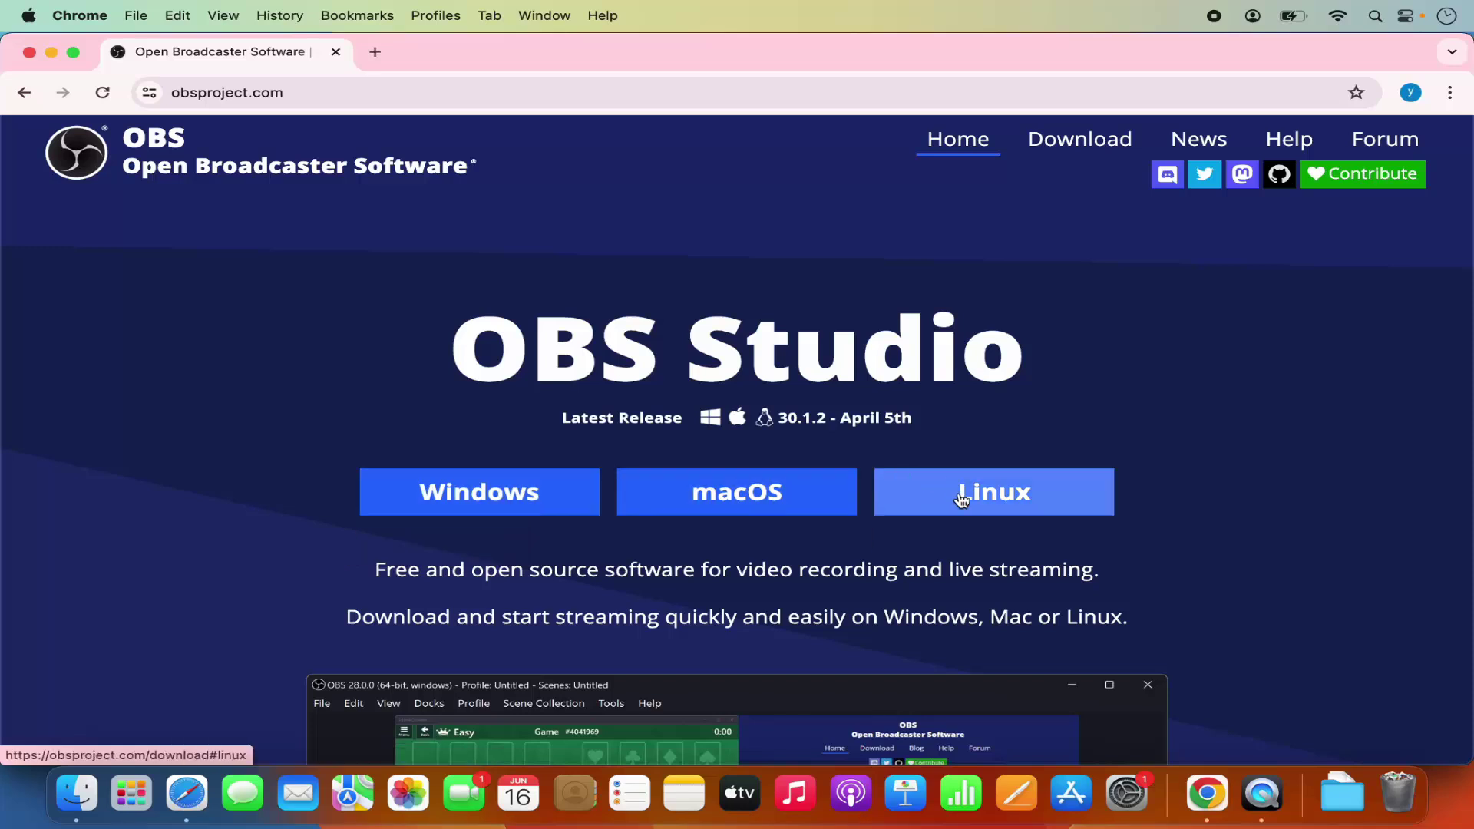
click(738, 497)
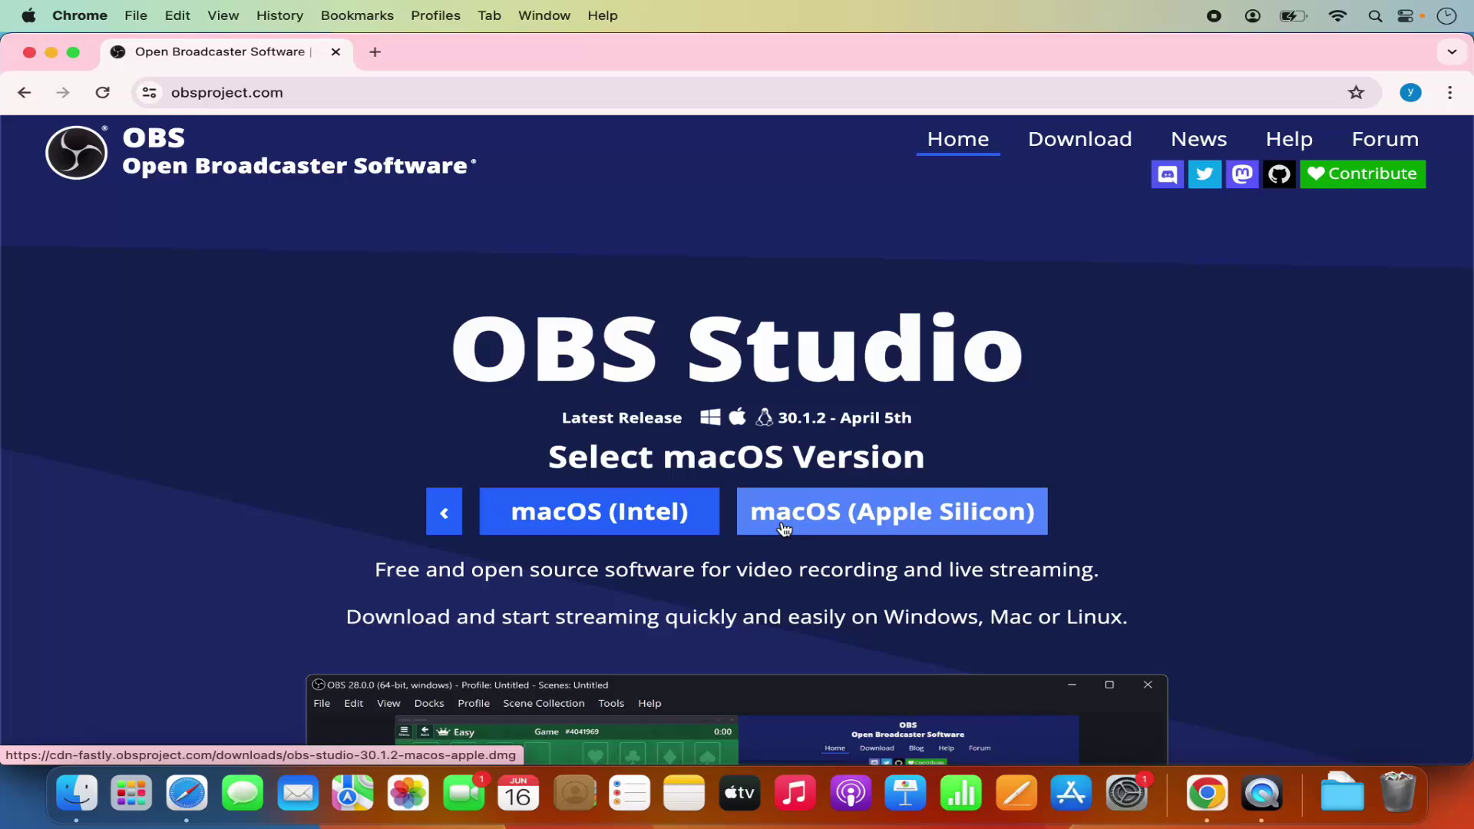
click(861, 520)
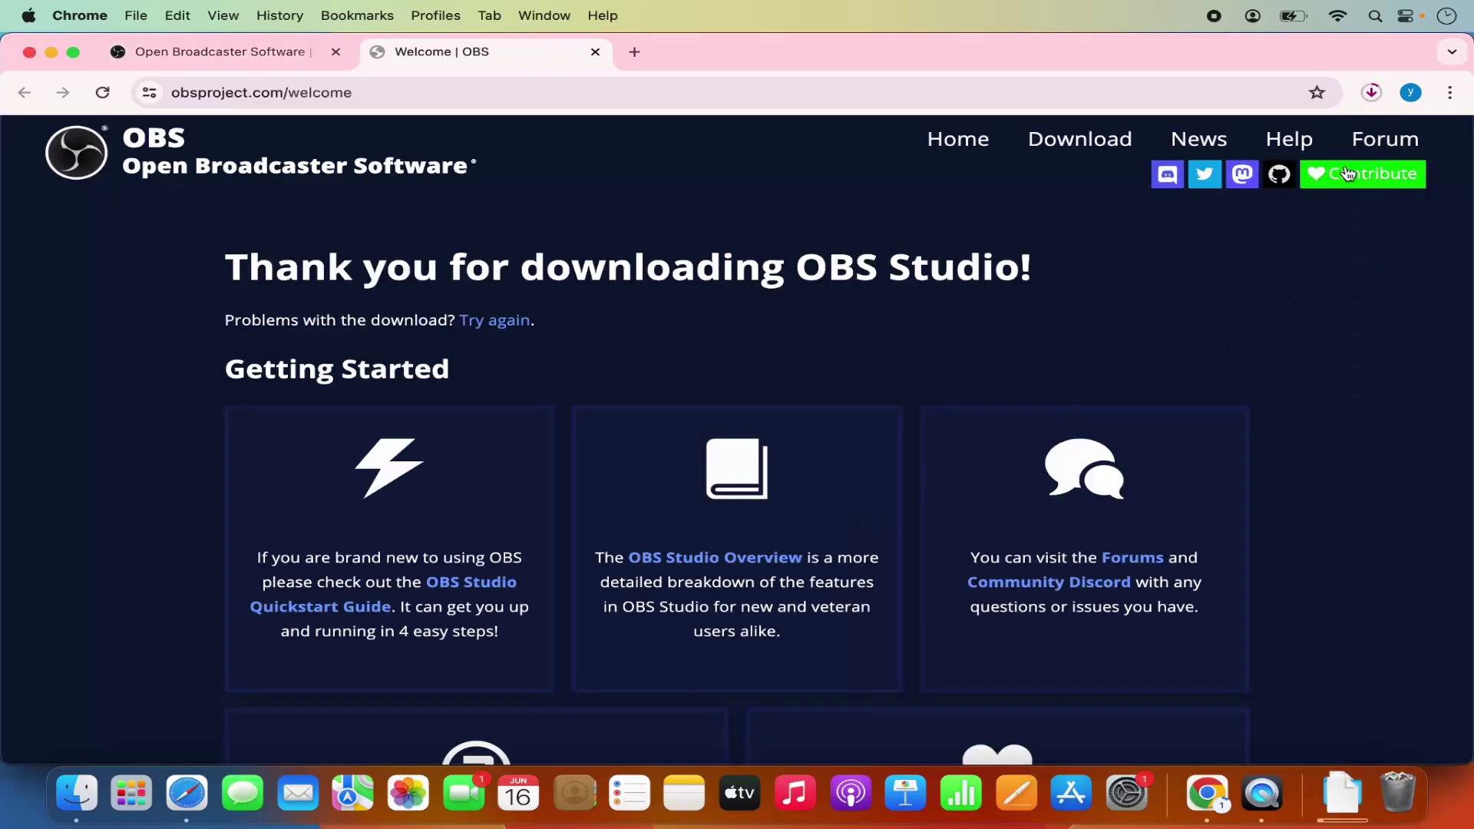
Open the downloaded OBS Studio disk image and copy OBS into the Applications folder, minimizing the browser and installer windows.
click(1371, 93)
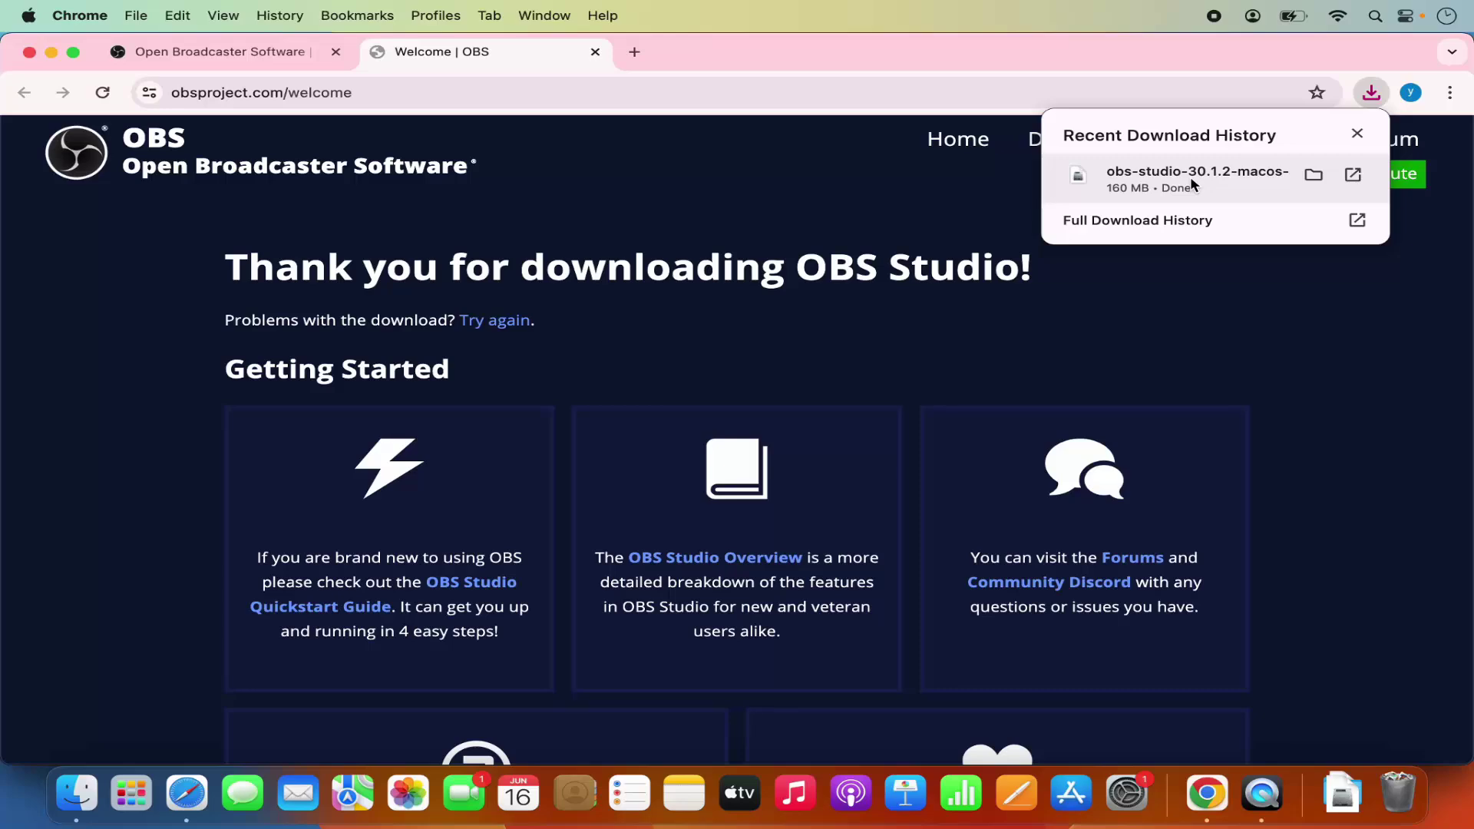
click(1191, 180)
click(51, 53)
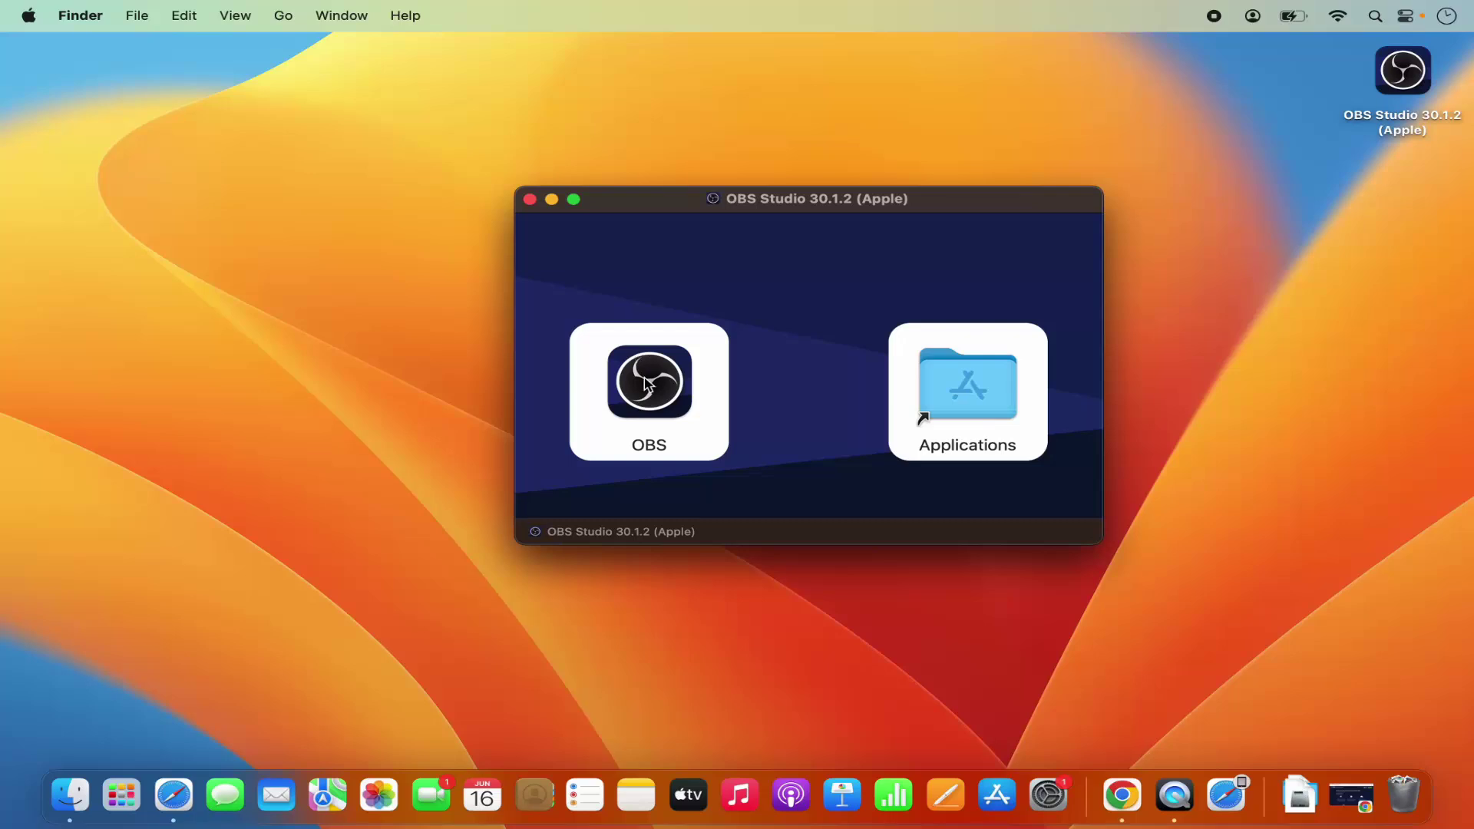
click(647, 384)
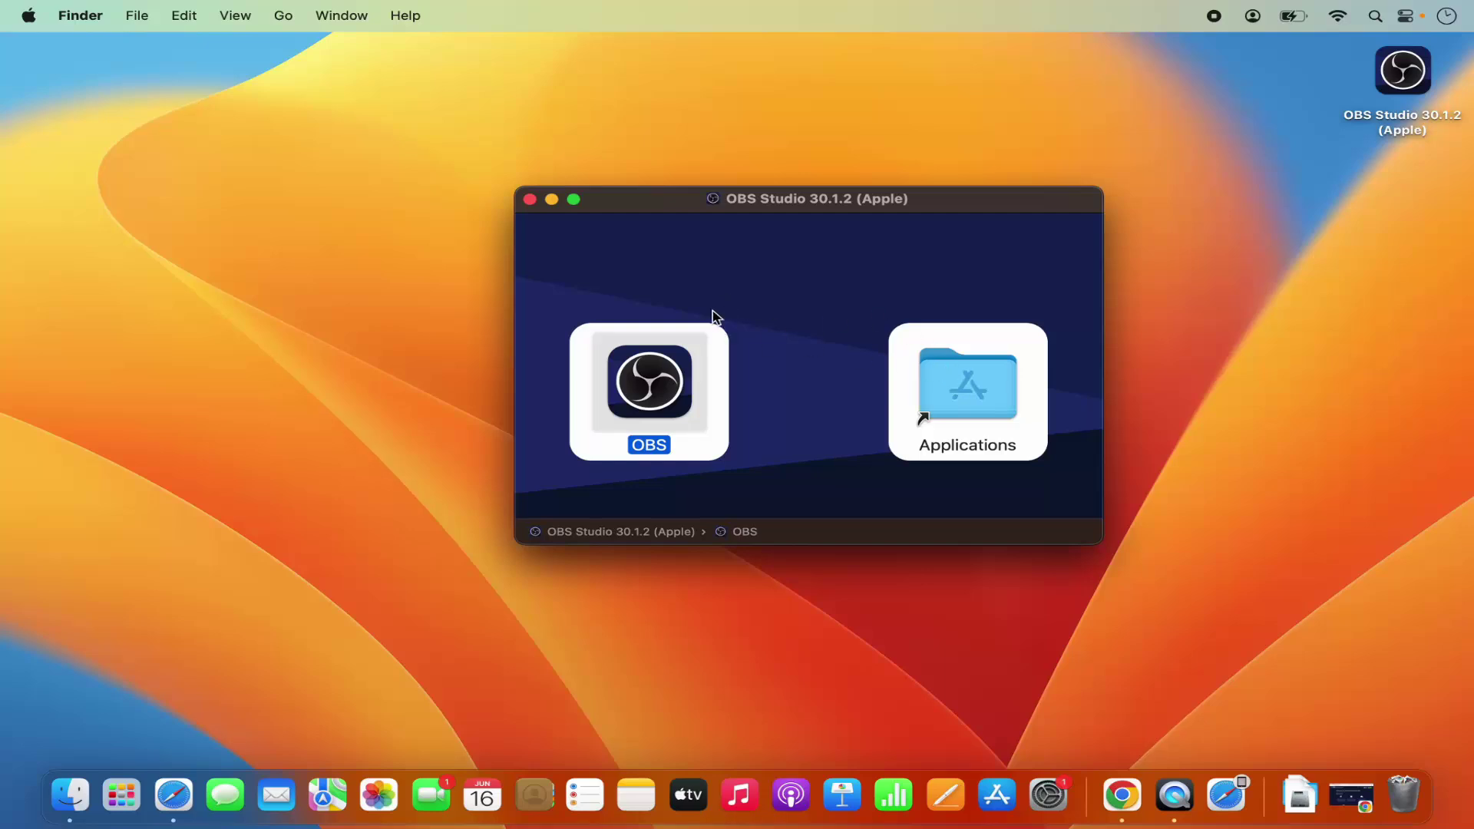
drag(657, 381, 980, 384)
click(551, 199)
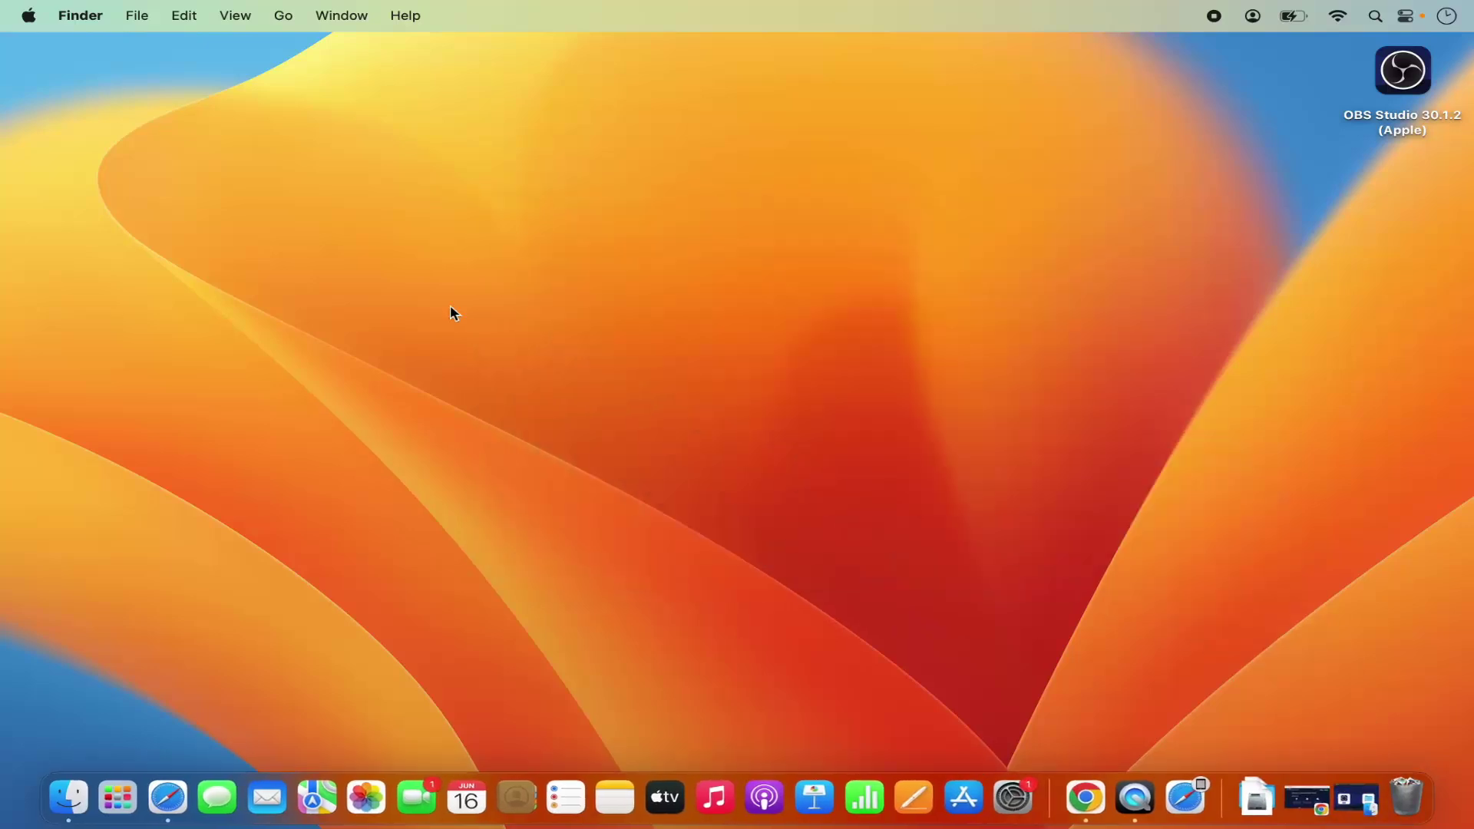
Launch the installed OBS app from the second page of Launchpad.
click(117, 798)
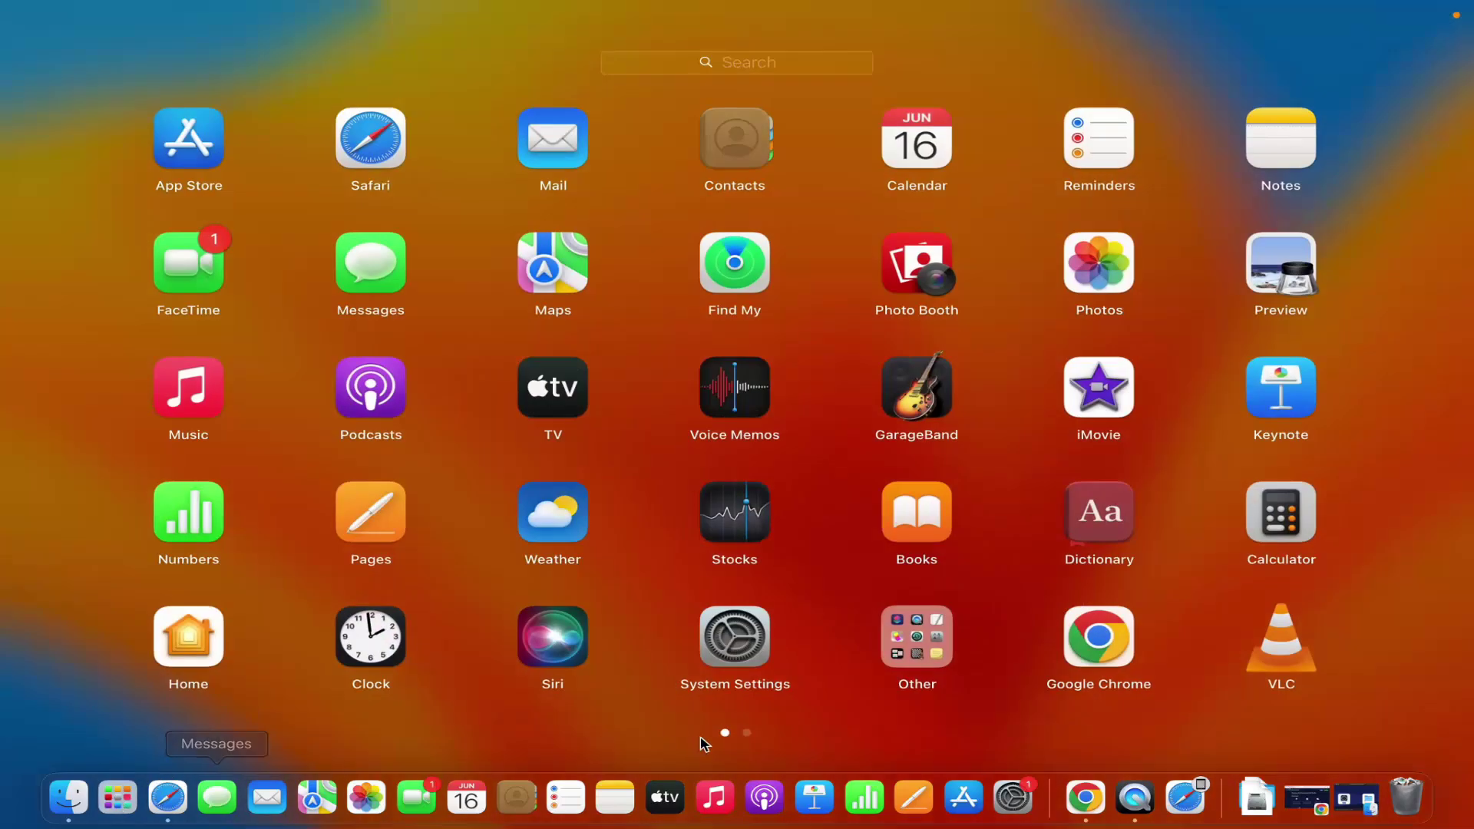
scroll(700, 744, right, 3)
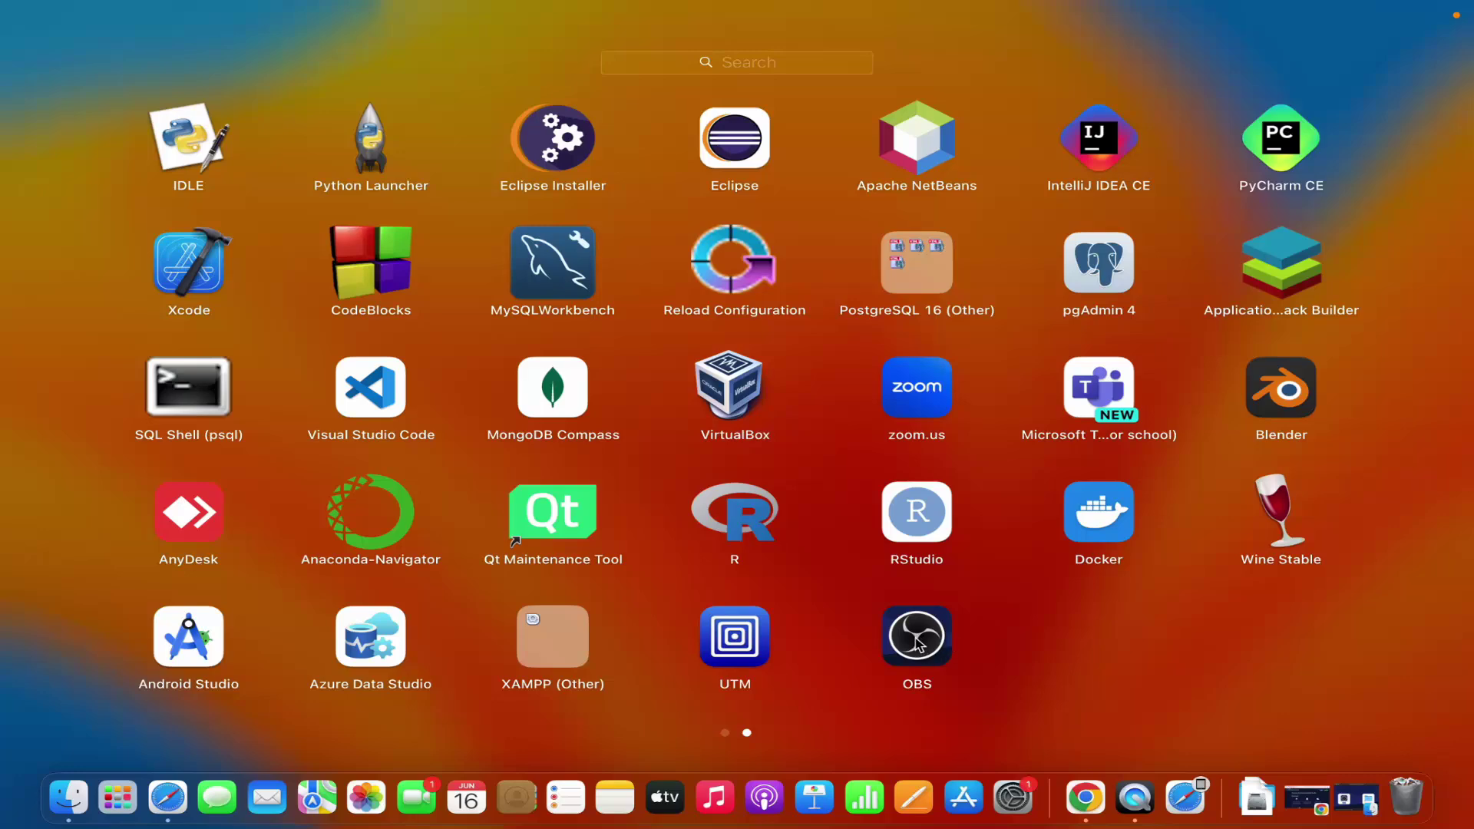
click(919, 642)
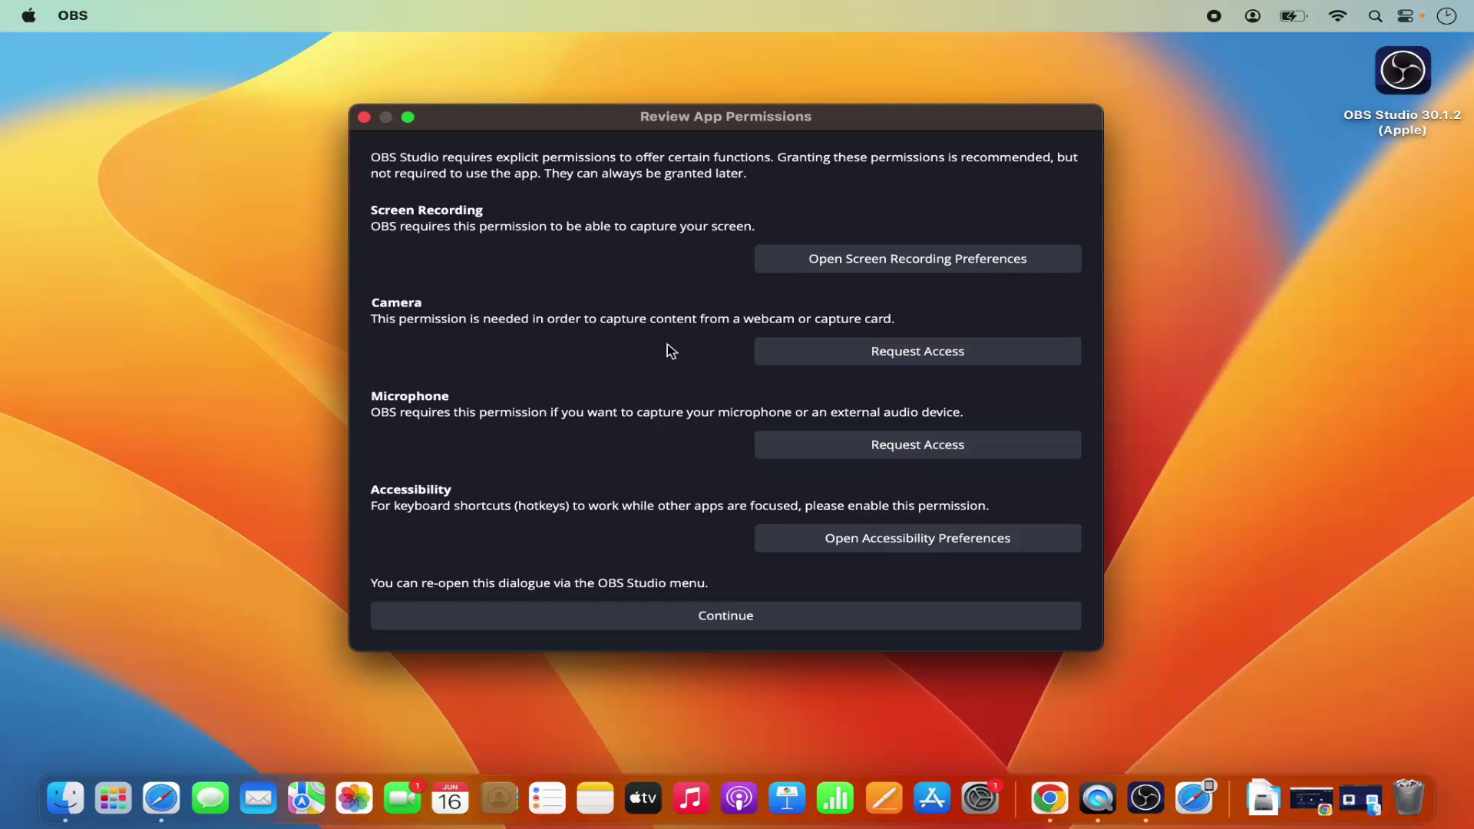
Grant OBS access to the camera and the microphone.
click(799, 351)
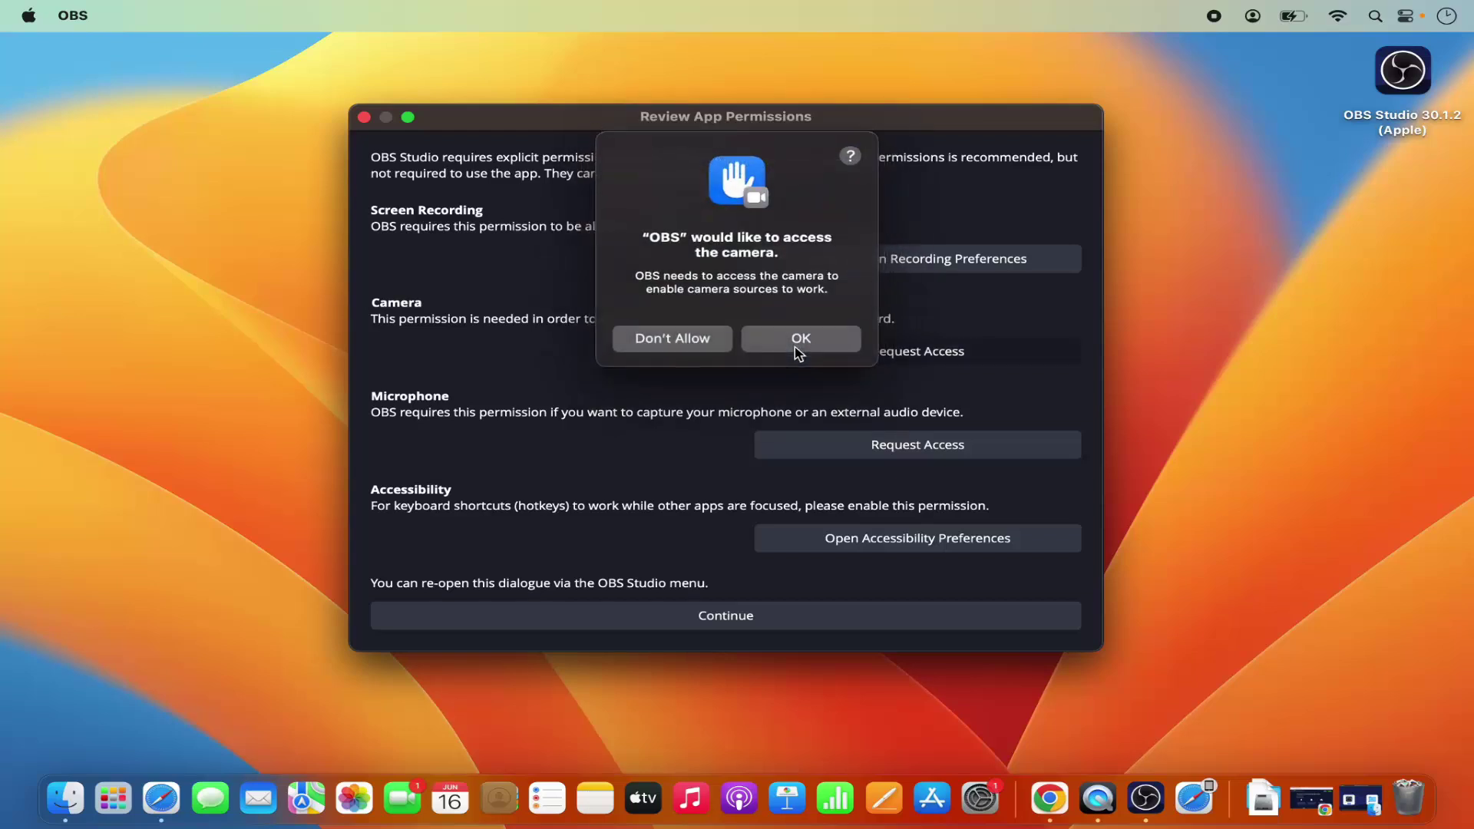
click(795, 341)
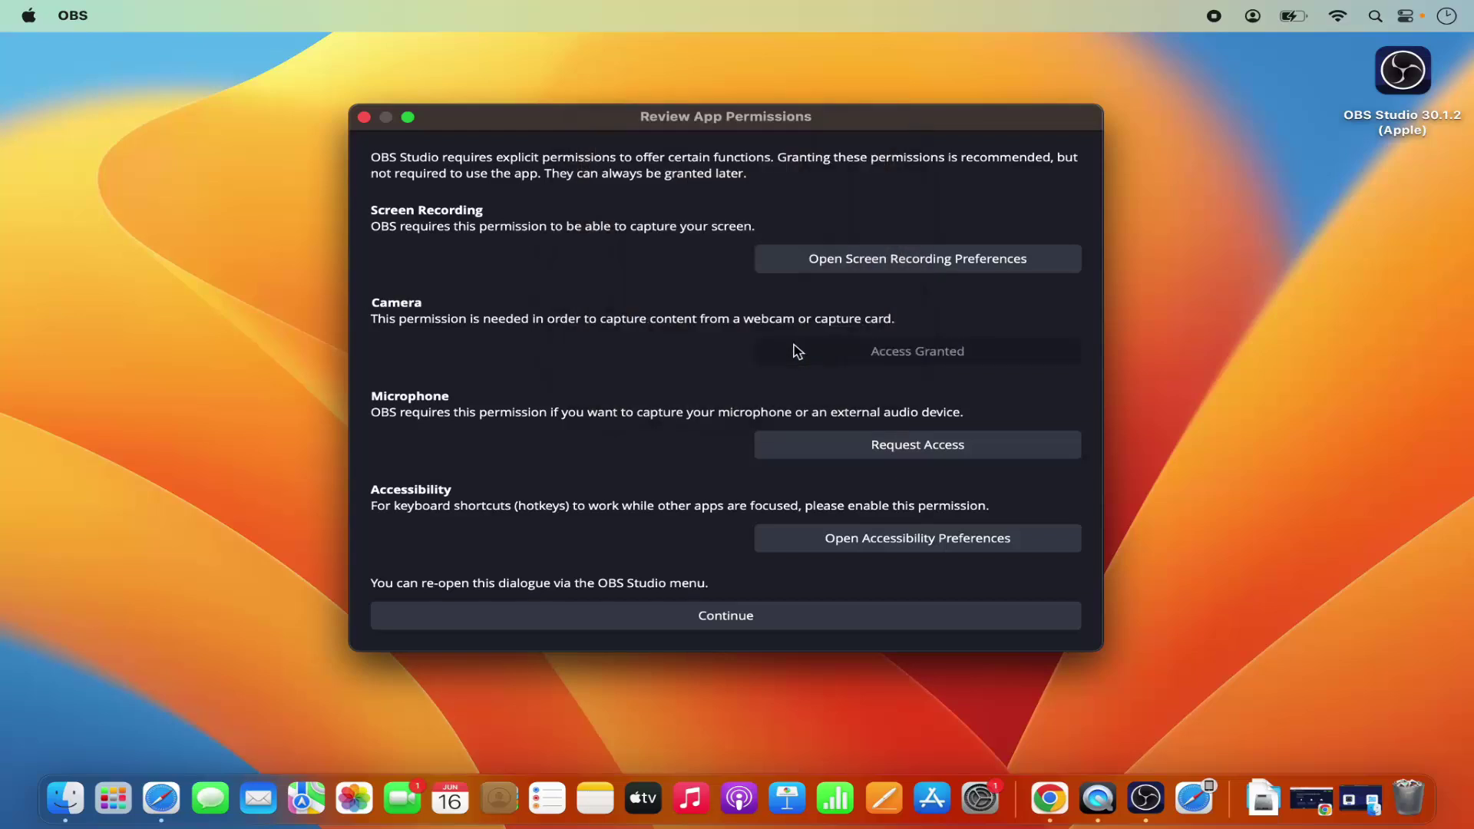
click(847, 448)
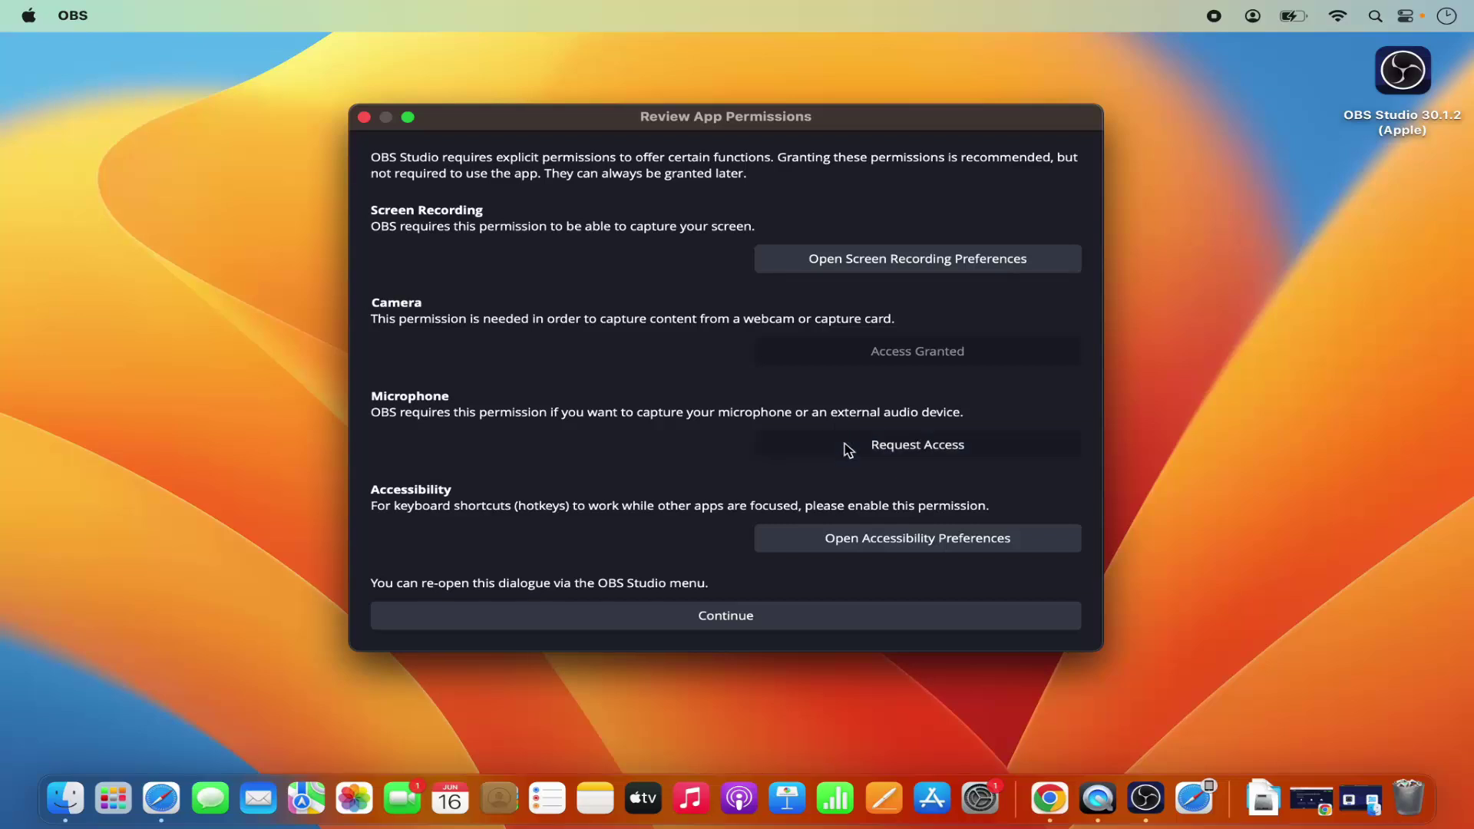
click(808, 347)
Enable OBS in the system's Accessibility permissions, entering the account password to unlock the setting, and close System Settings.
click(857, 540)
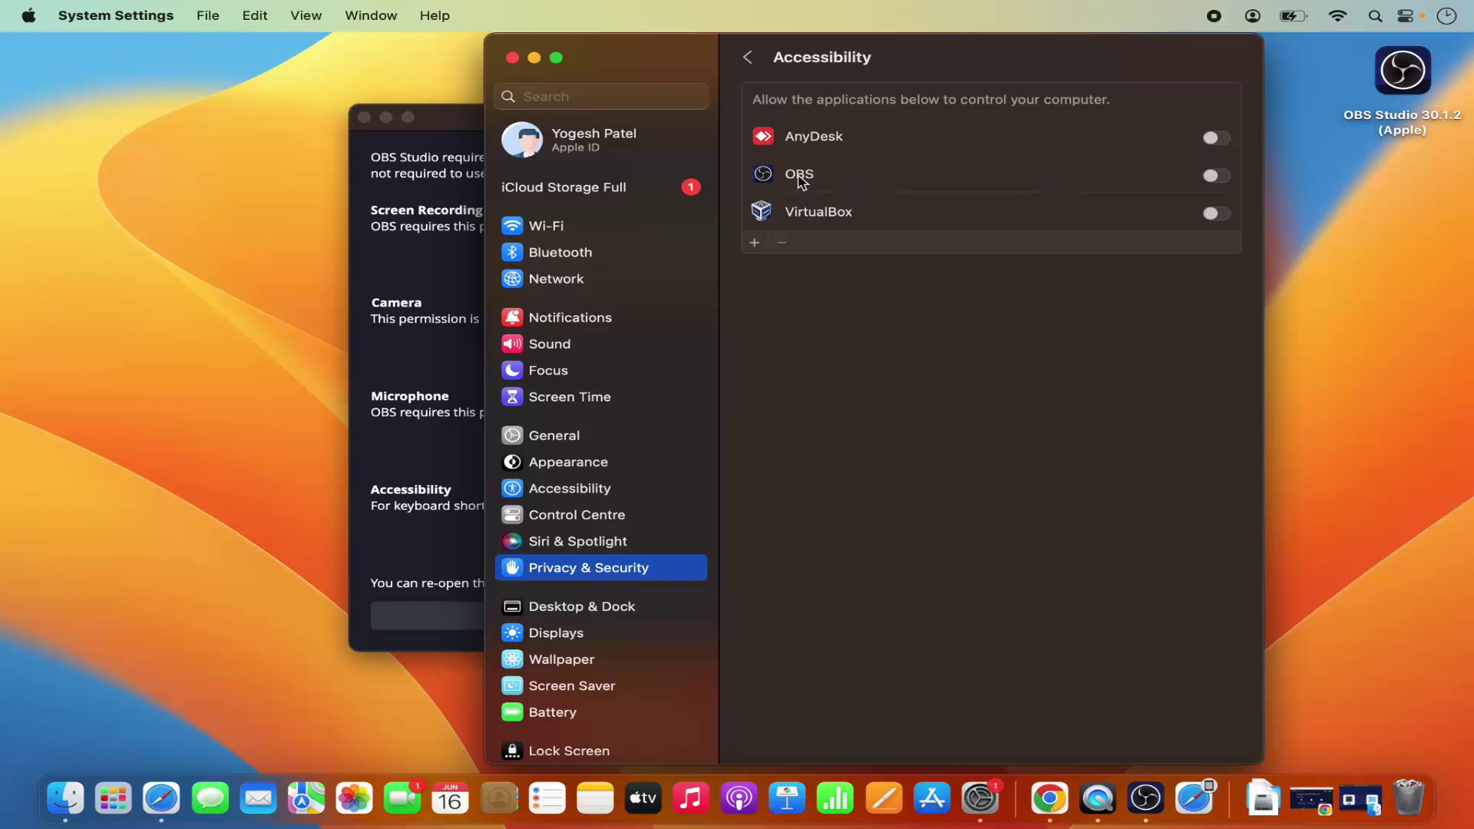
click(1219, 178)
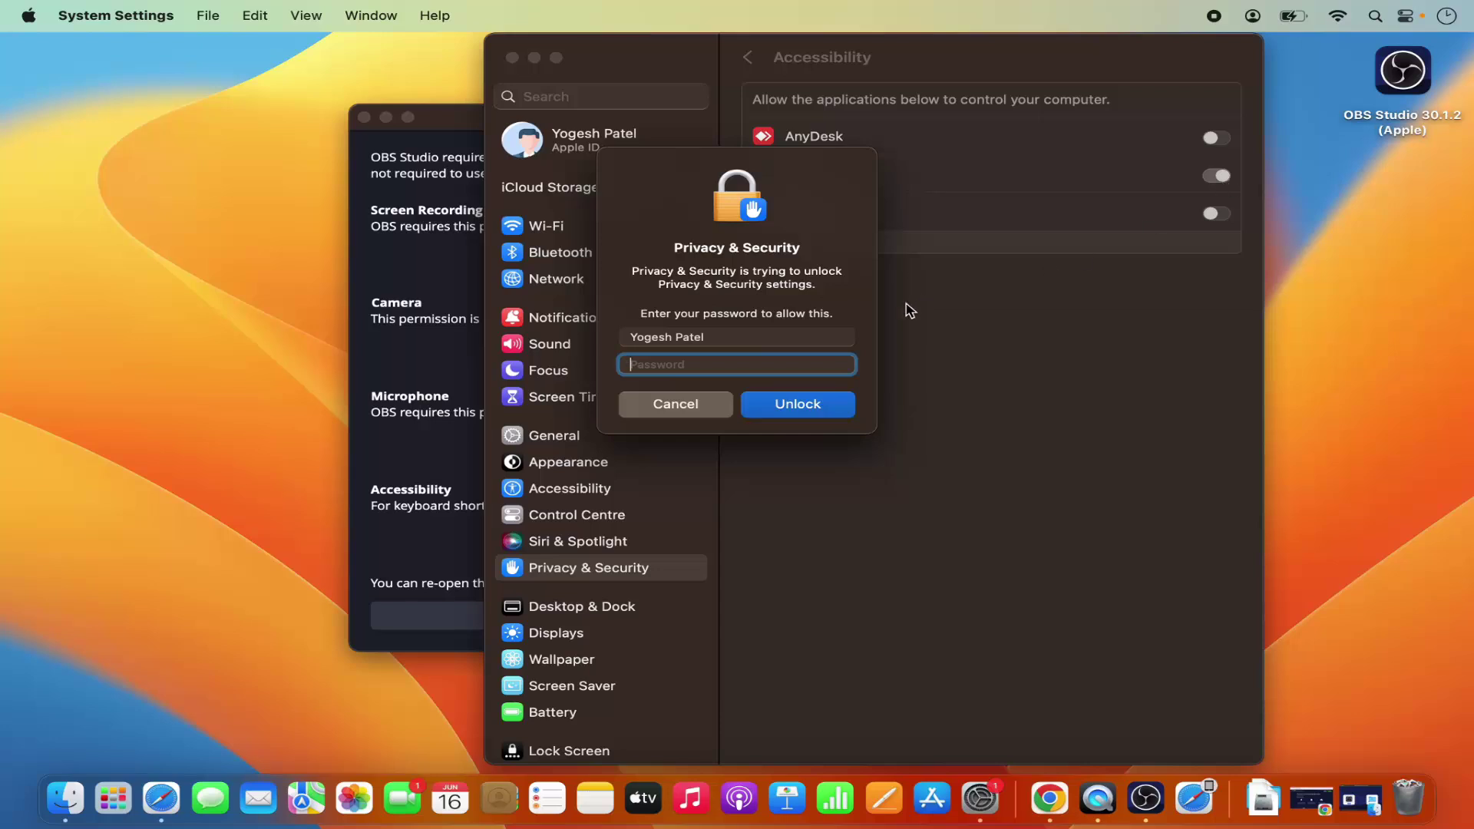
text(******)
click(827, 407)
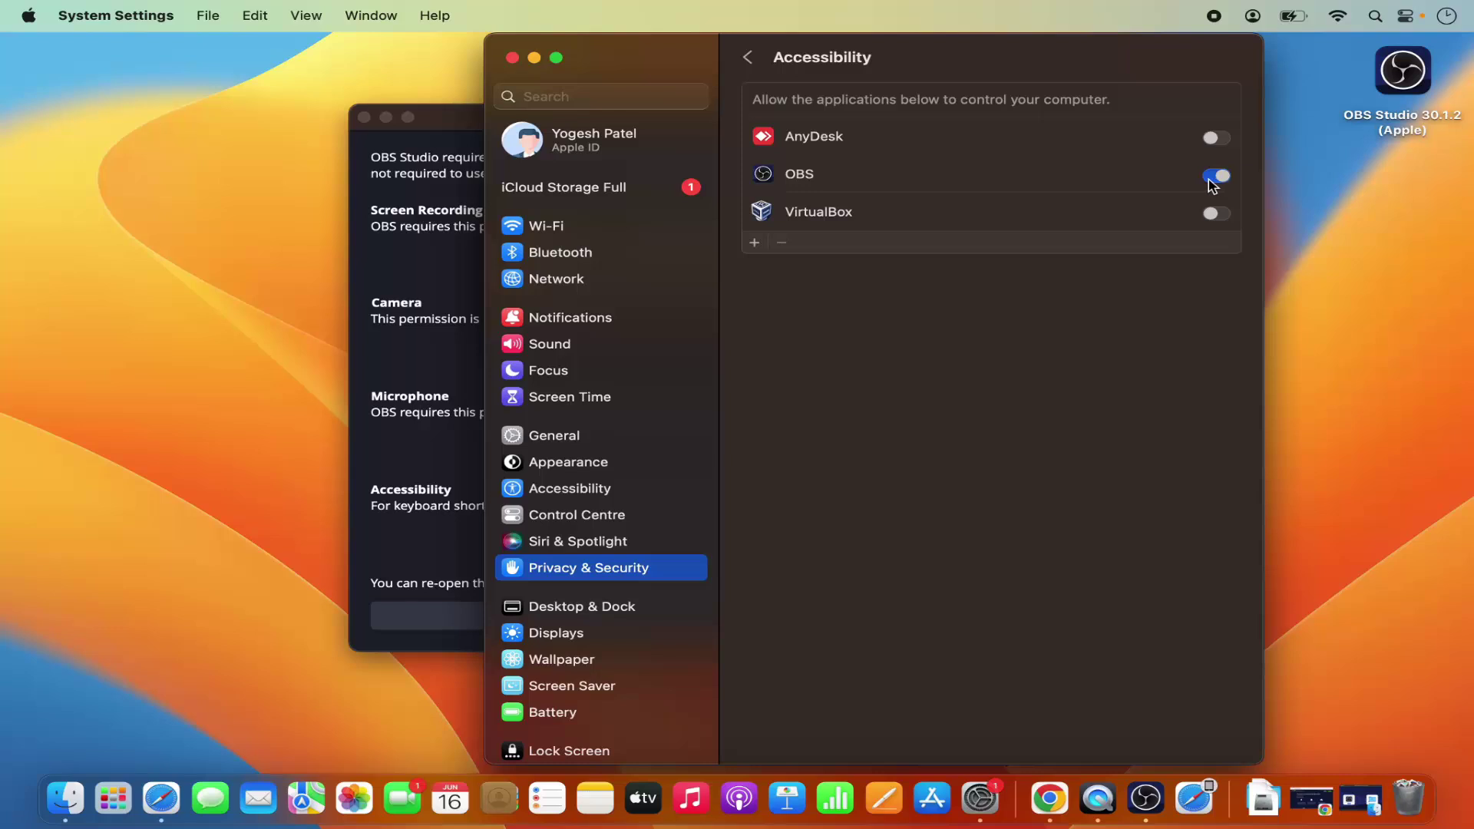
click(511, 59)
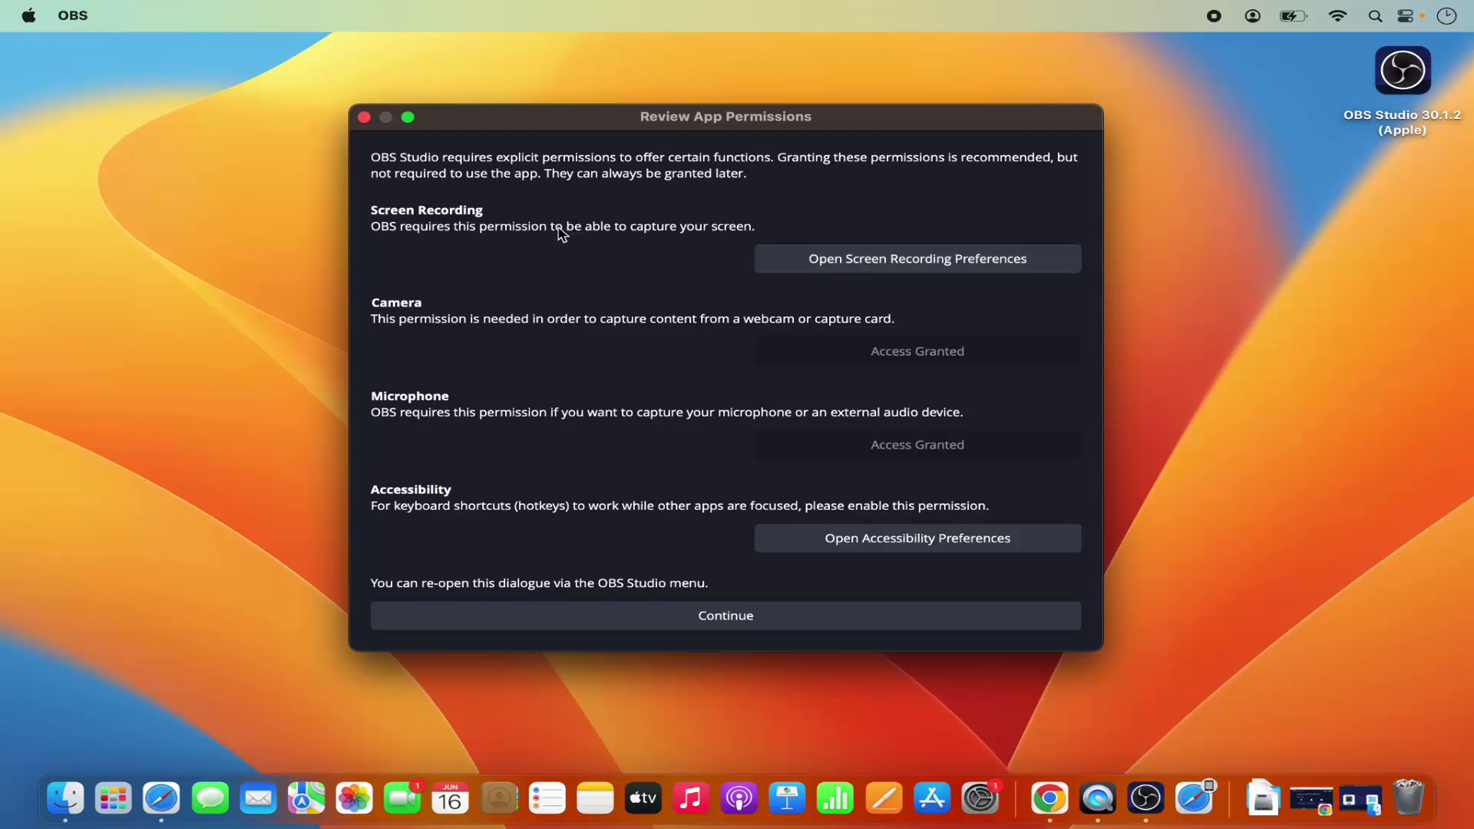
Begin adding an app to the Screen Recording permissions and authorize the change with the account password.
click(888, 268)
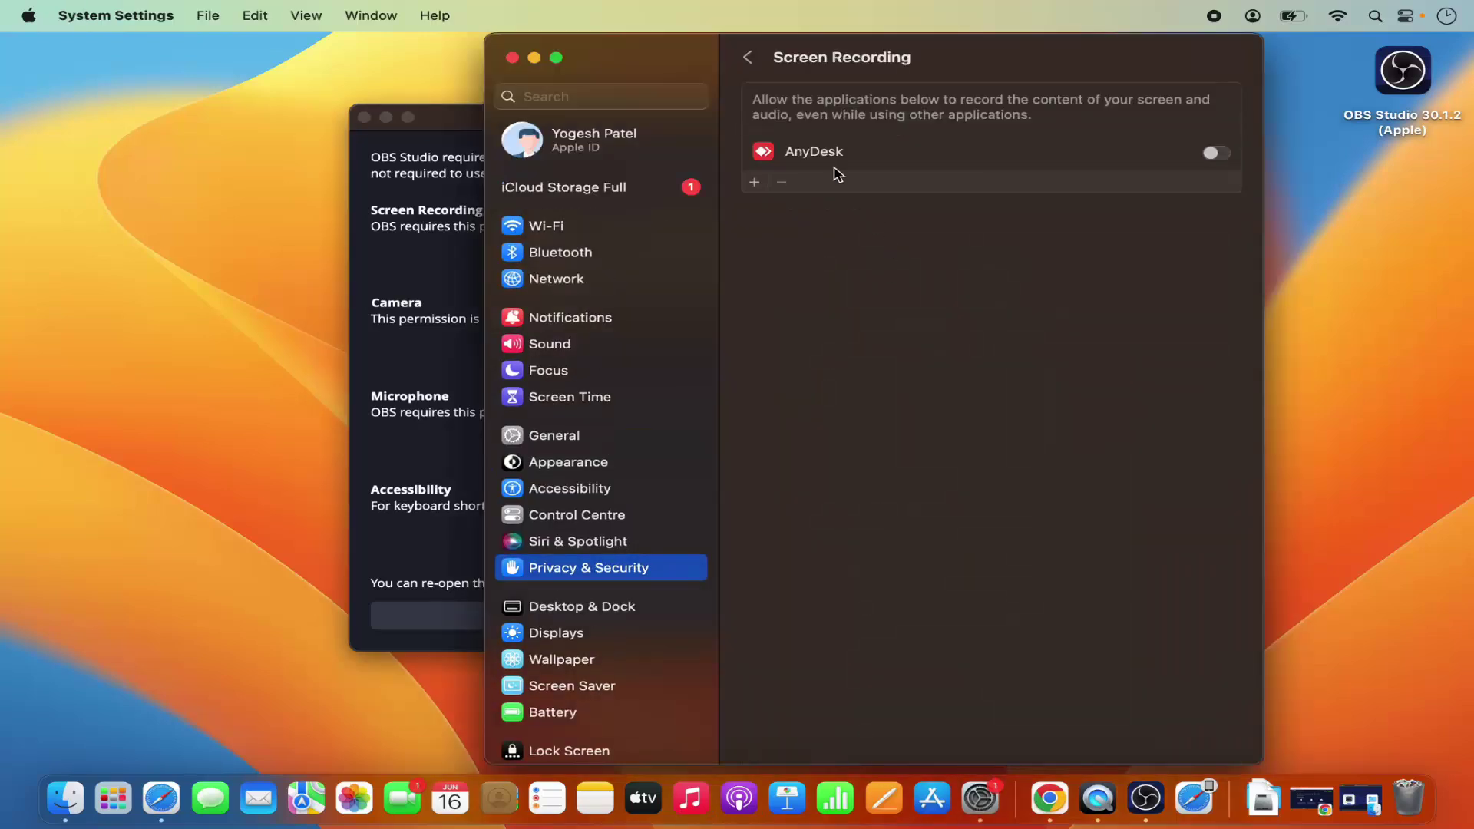
click(755, 183)
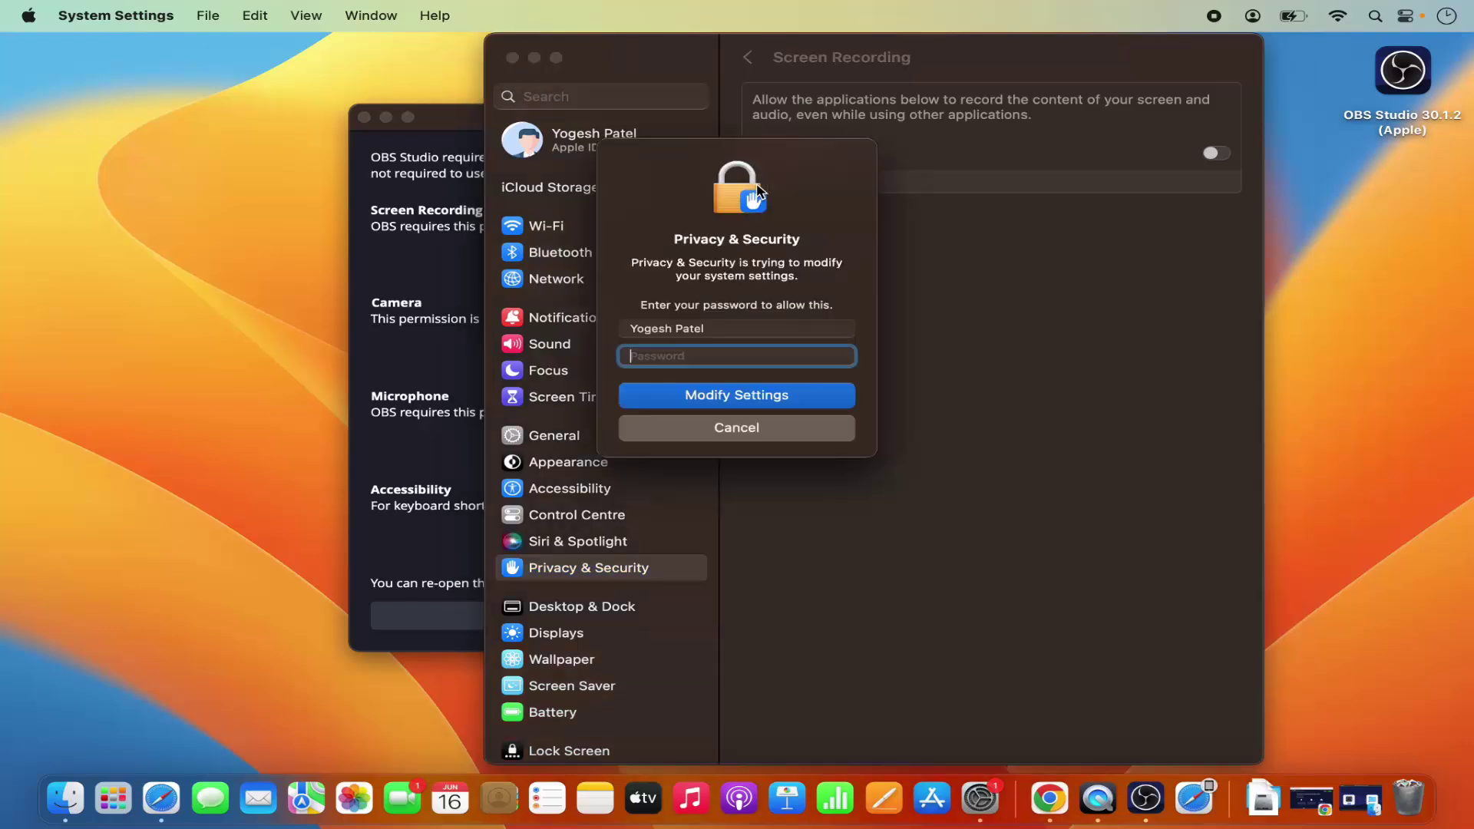
text(••••••)
key(Return)
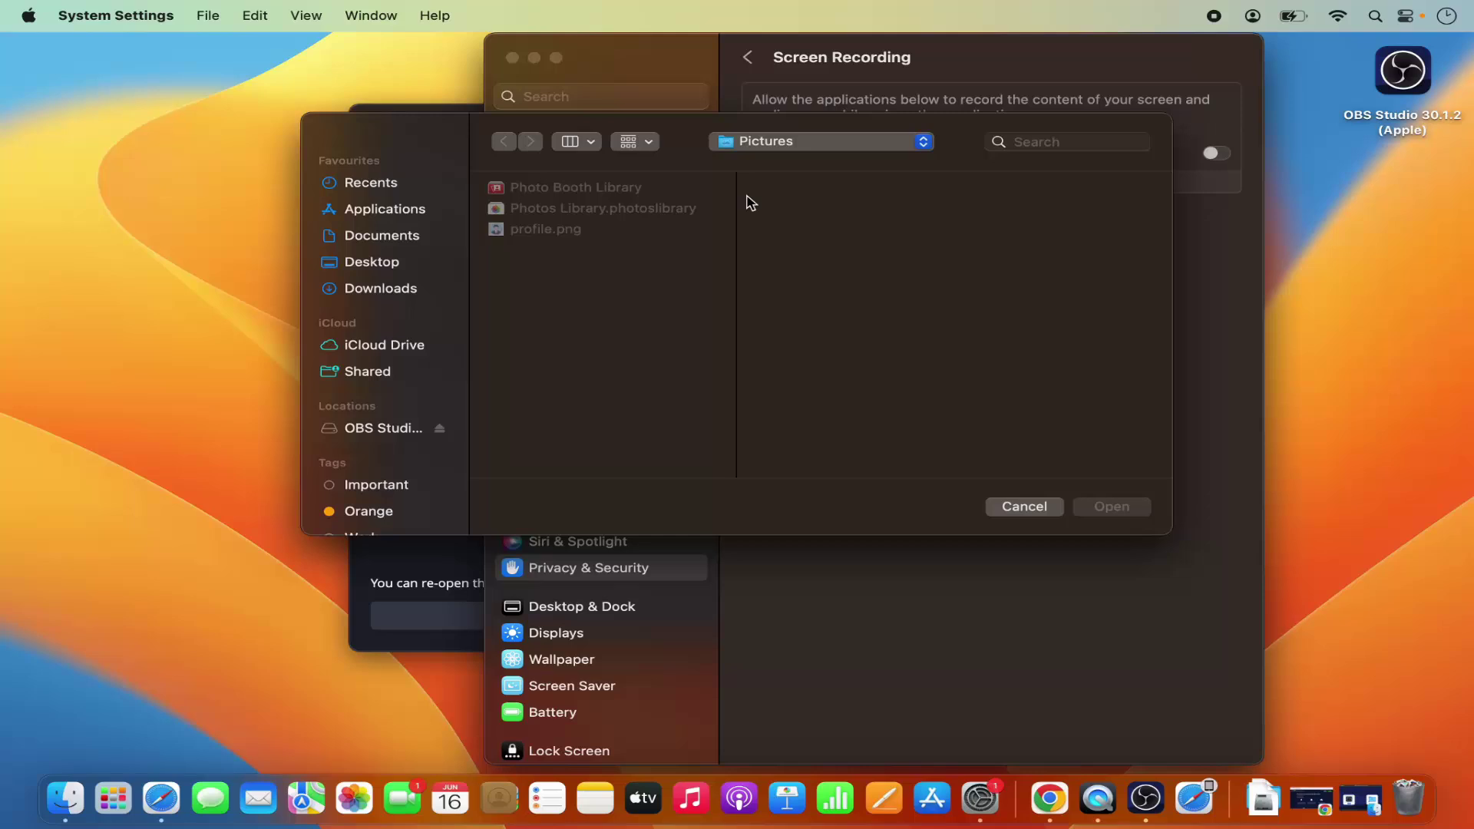
Add OBS from Applications to the Screen Recording list, choose to quit and reopen it, and minimize System Settings.
click(382, 214)
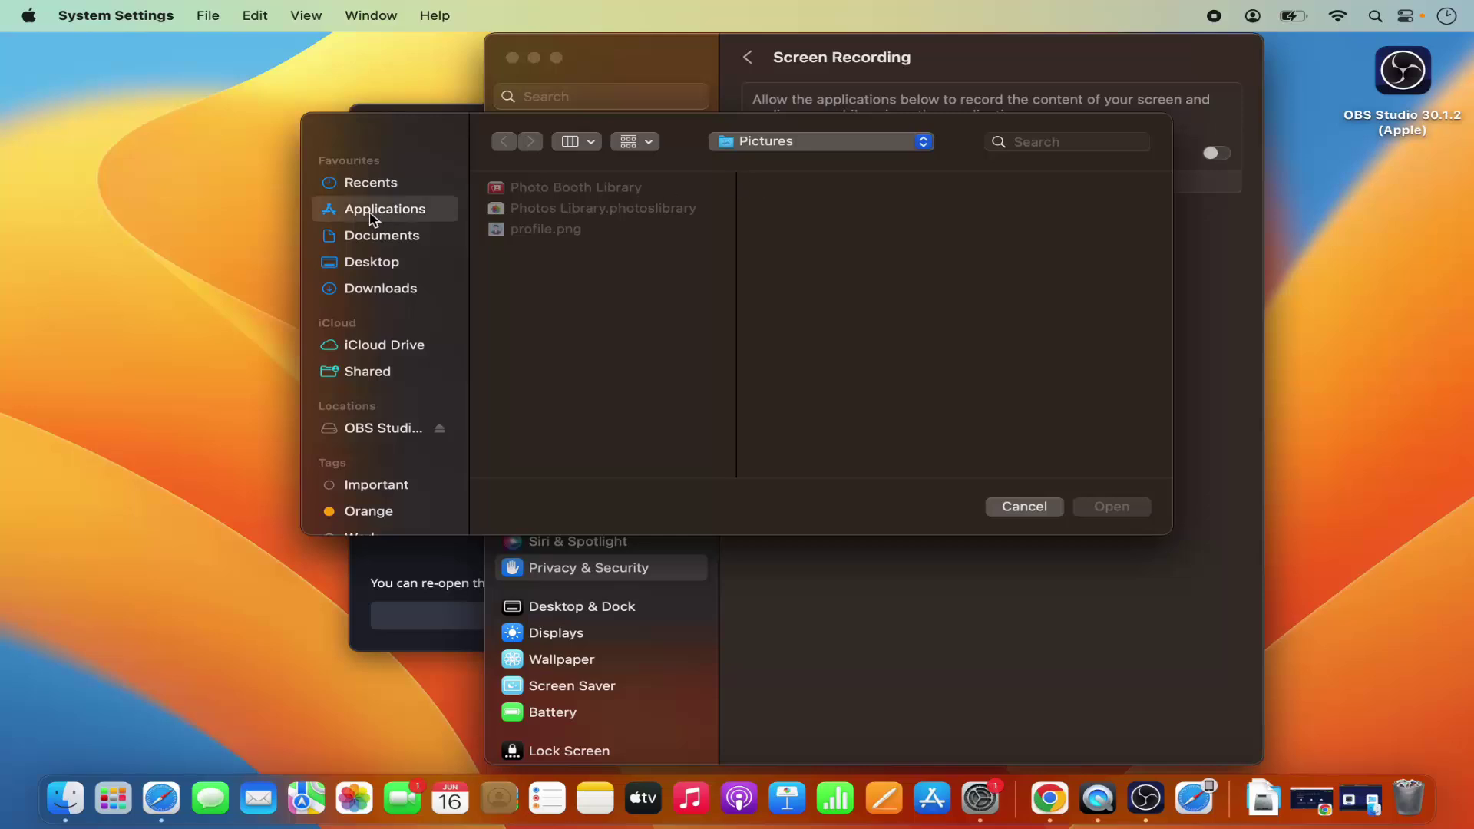
scroll(623, 396, down, 10)
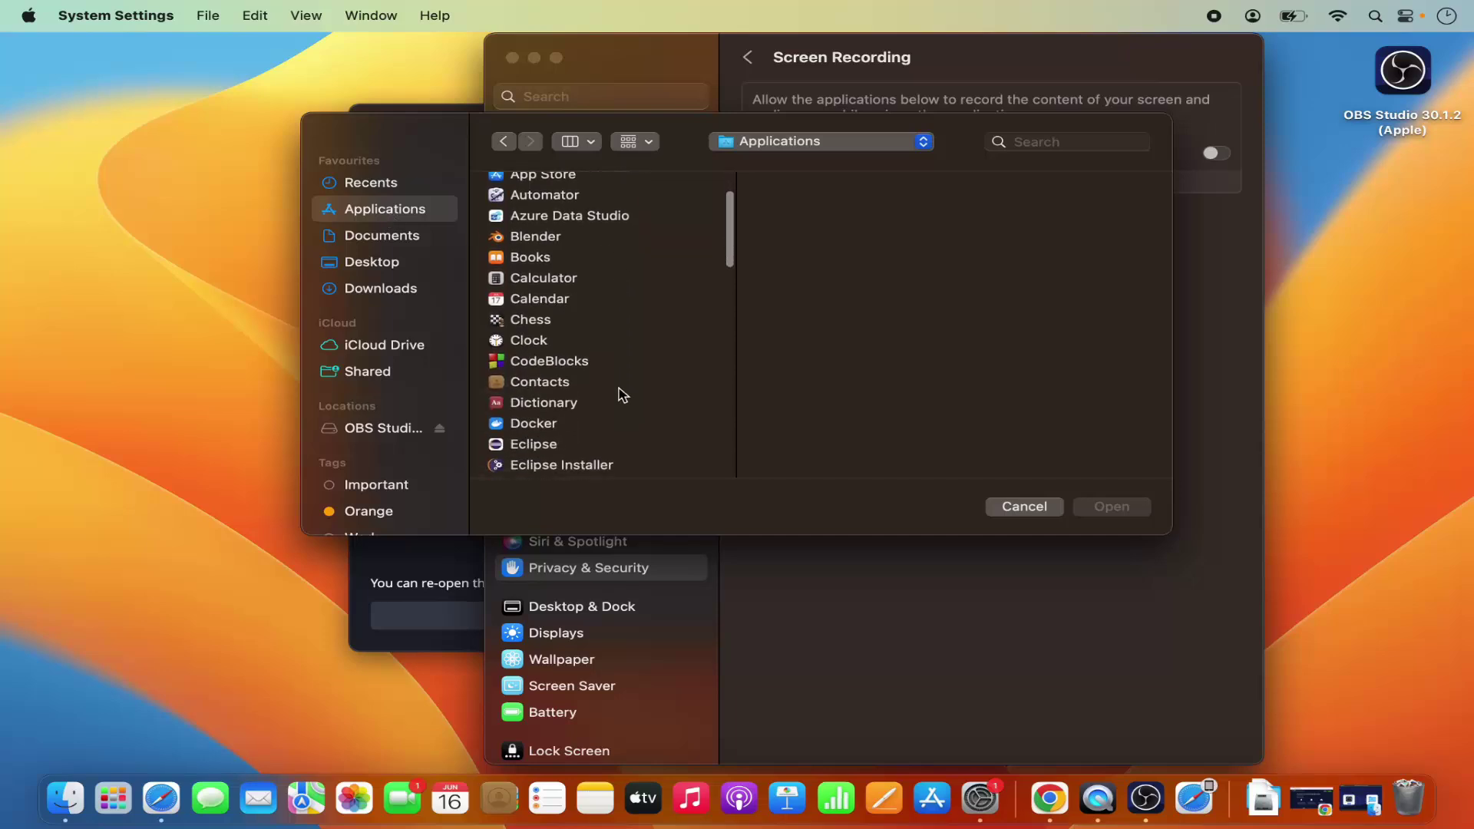
scroll(623, 395, down, 6)
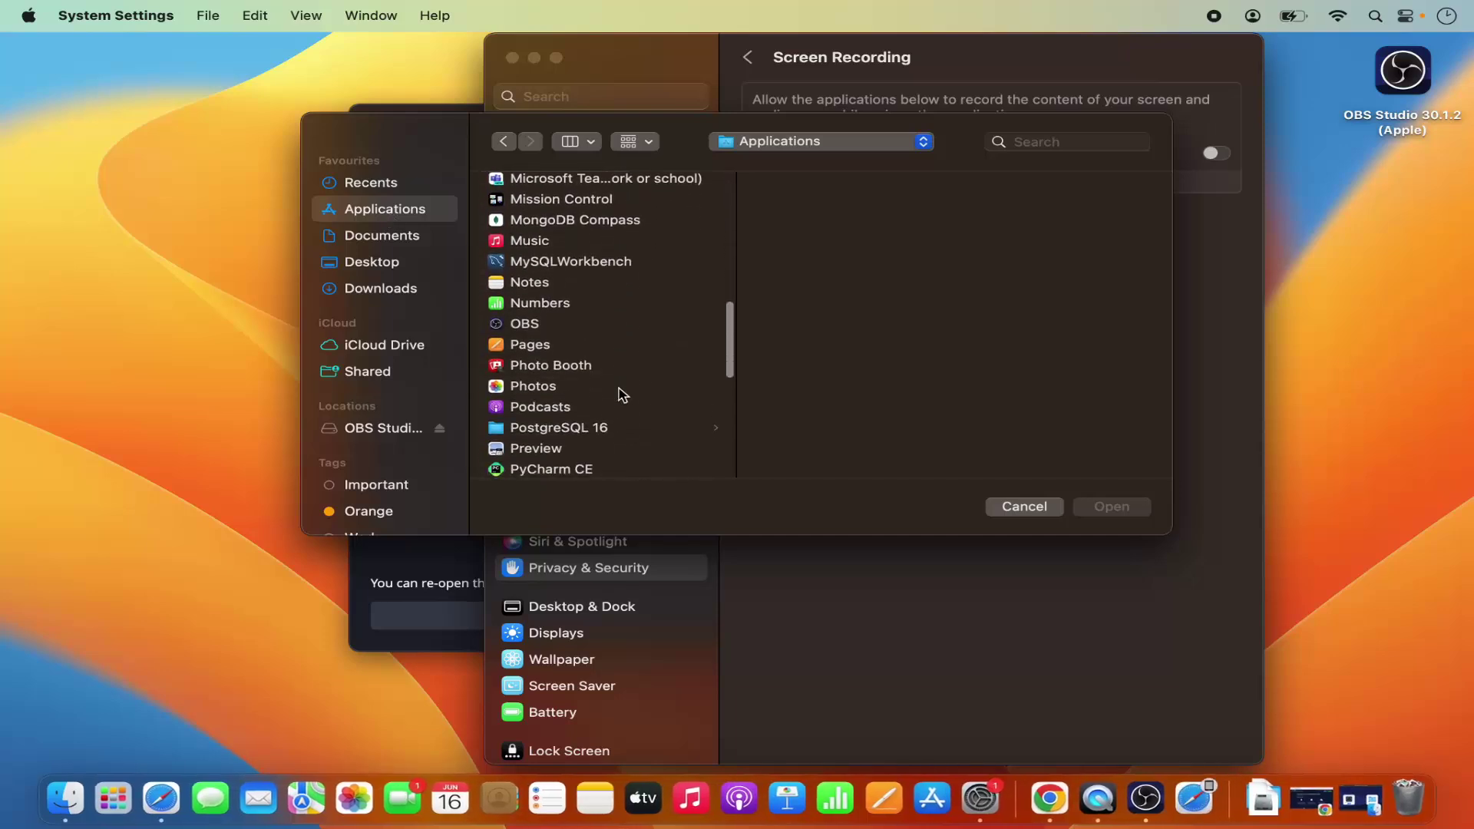
click(535, 327)
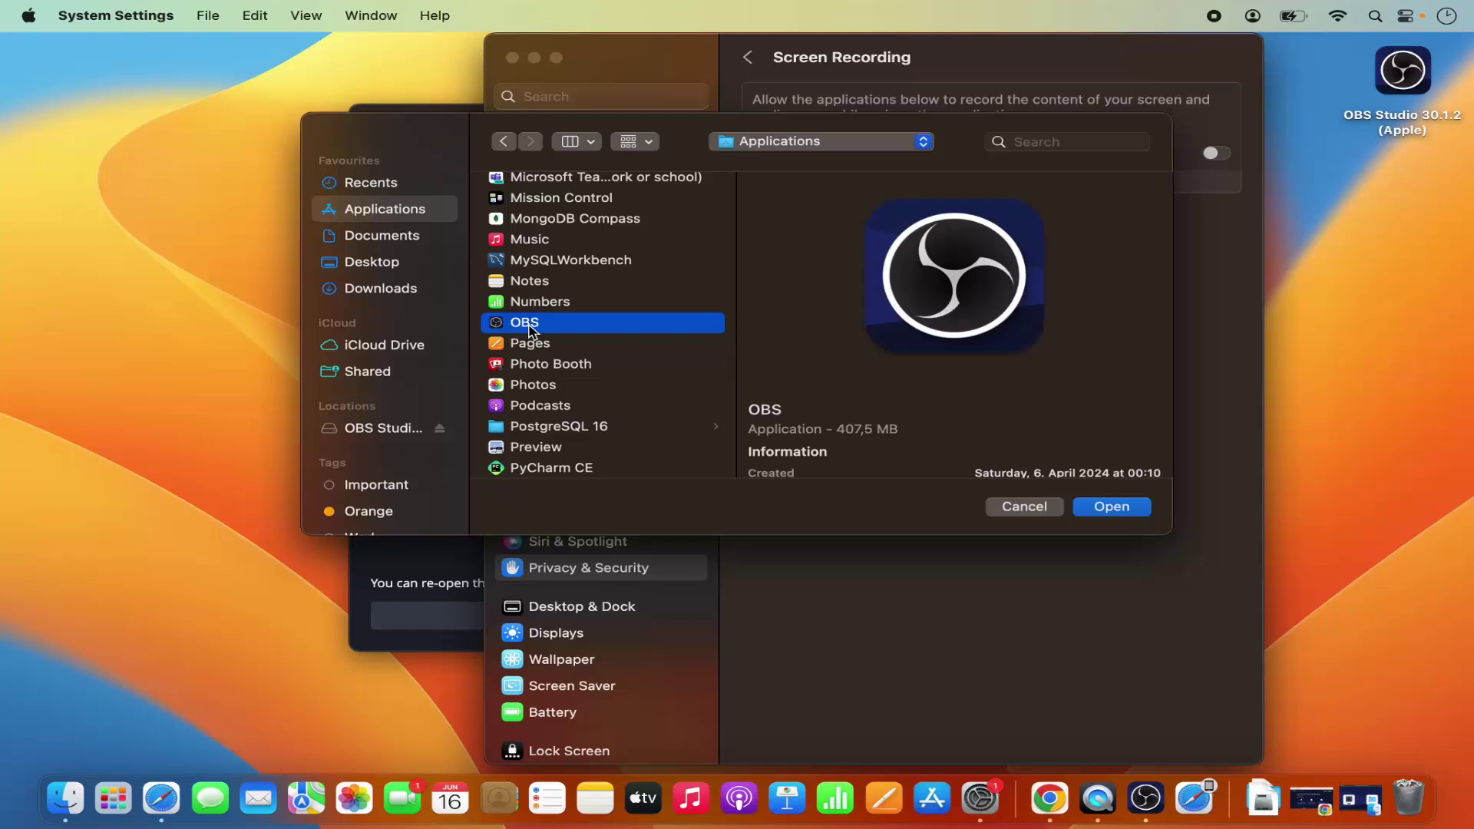
click(1083, 509)
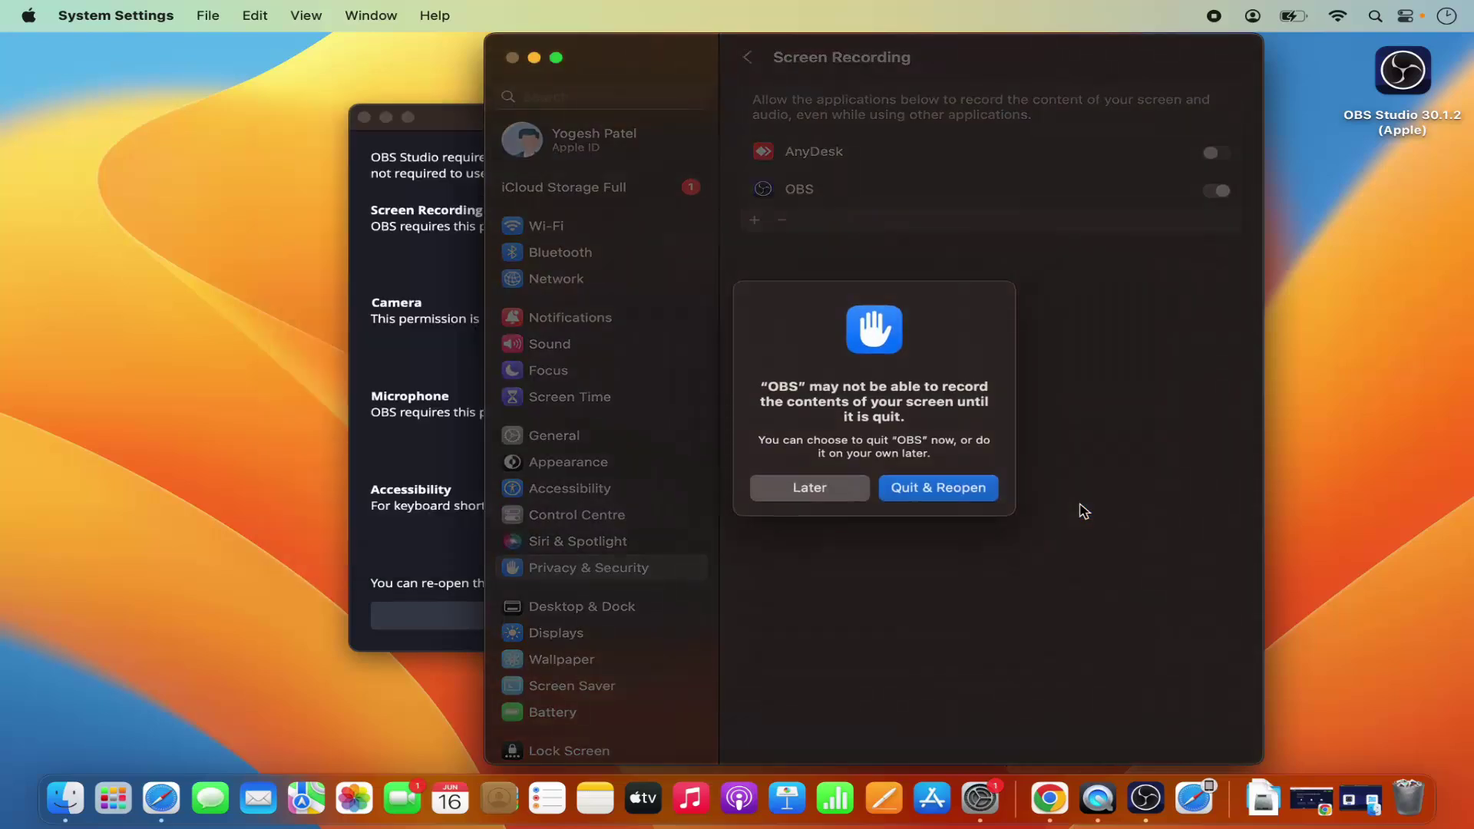
click(956, 498)
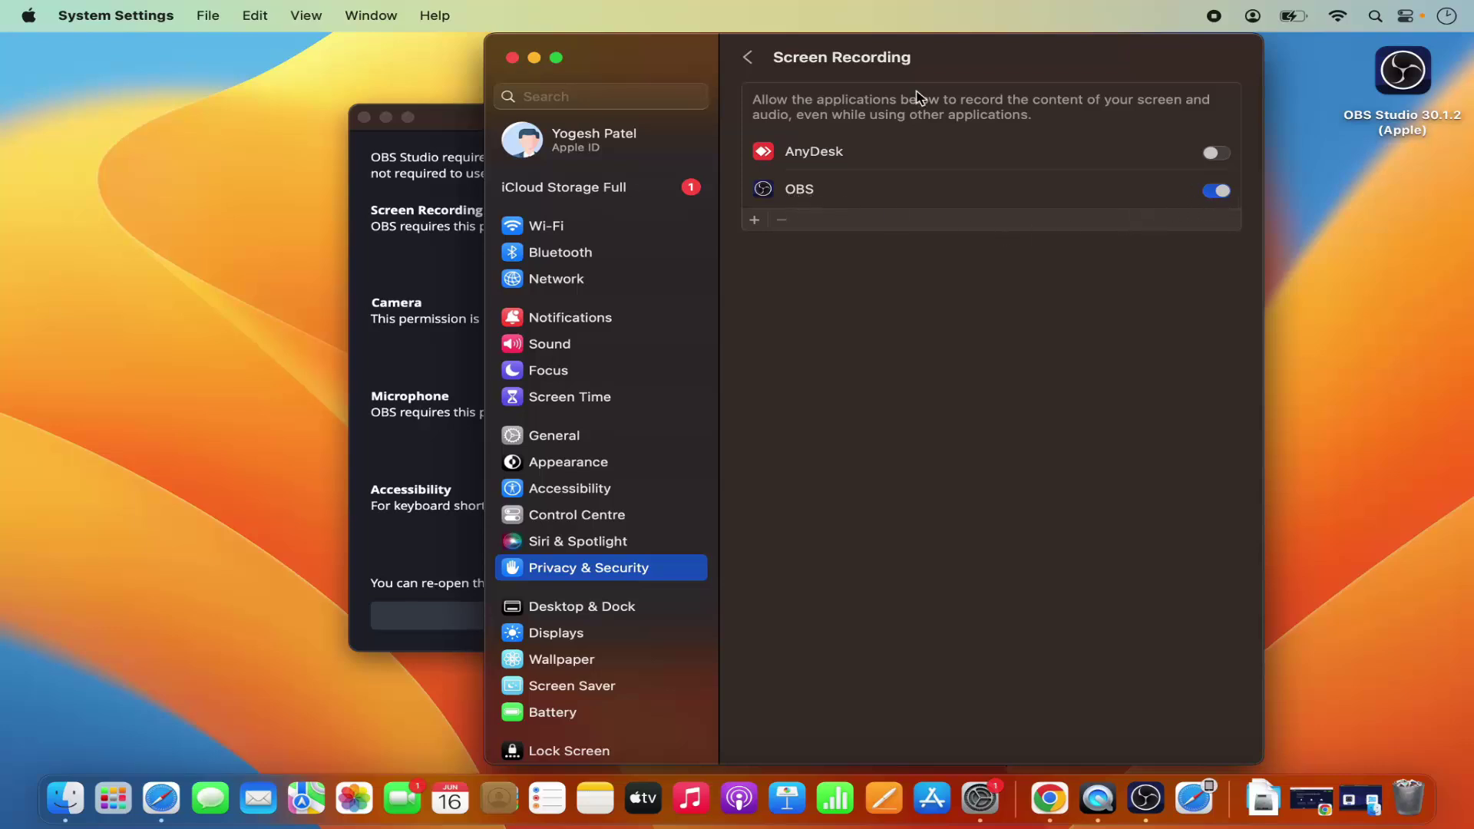
click(535, 58)
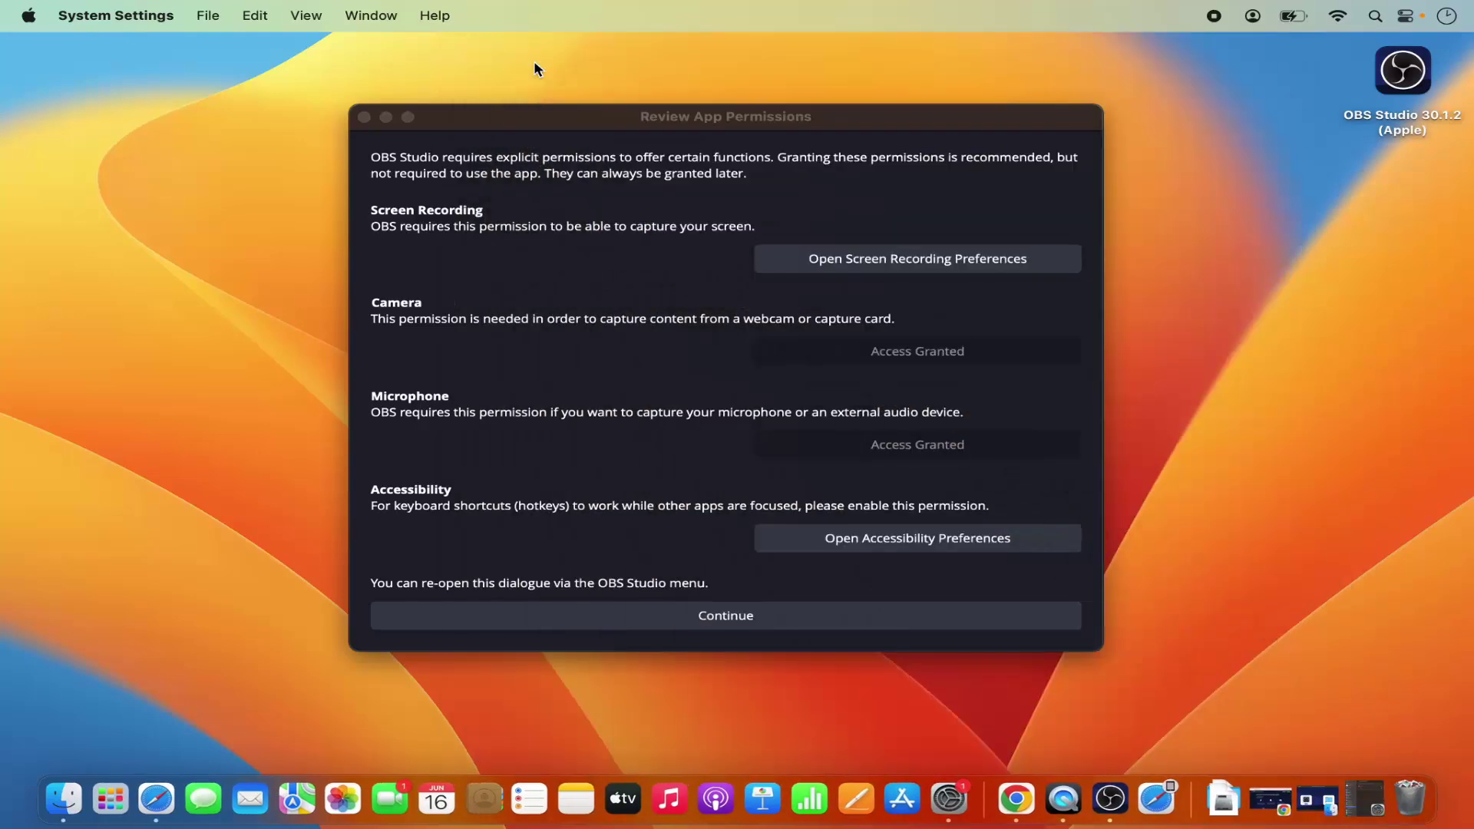
Continue past the permissions review and allow the blocked OBS system software in Privacy & Security, minimizing System Settings.
click(741, 624)
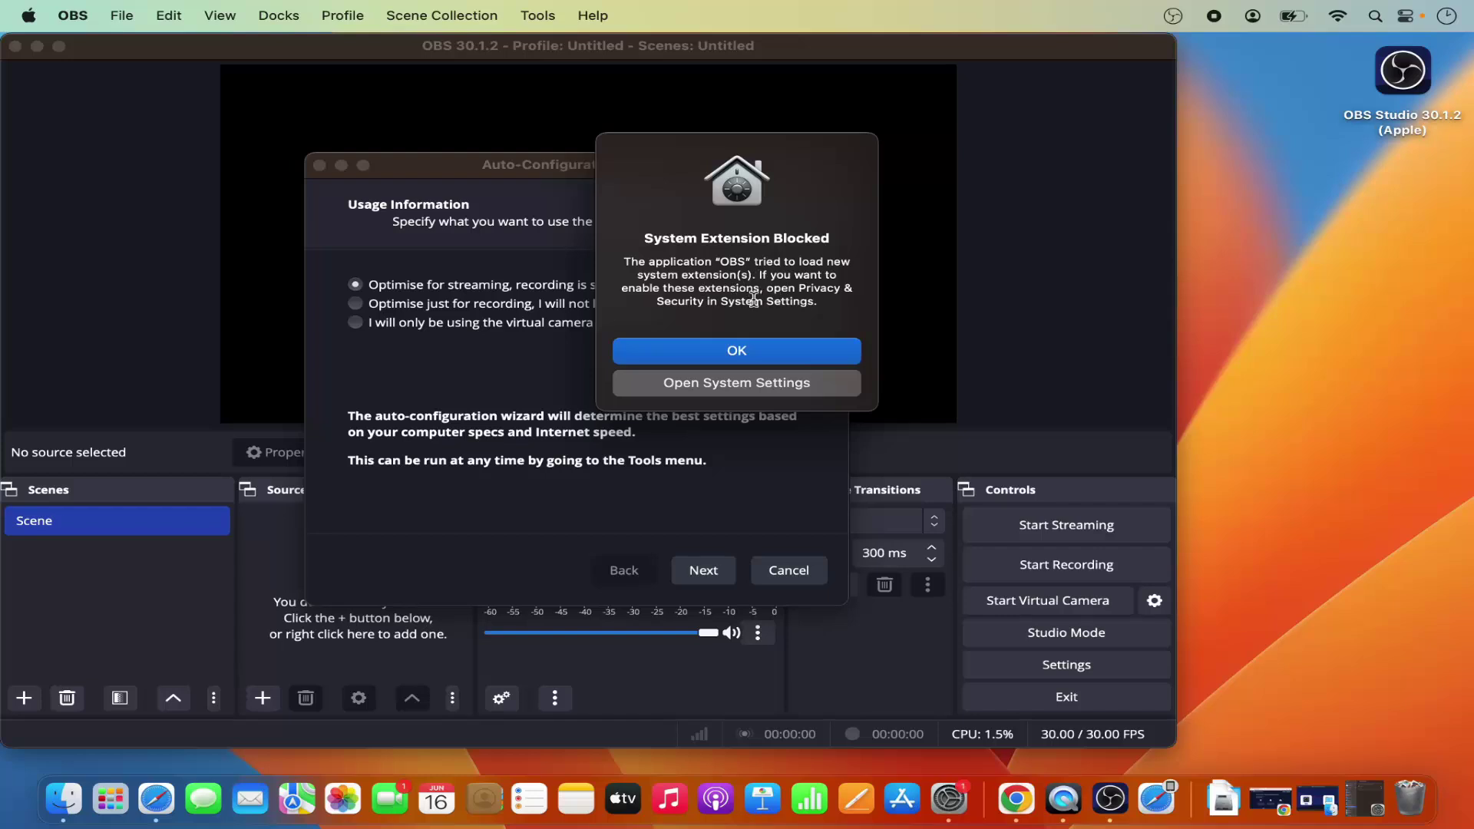
click(729, 383)
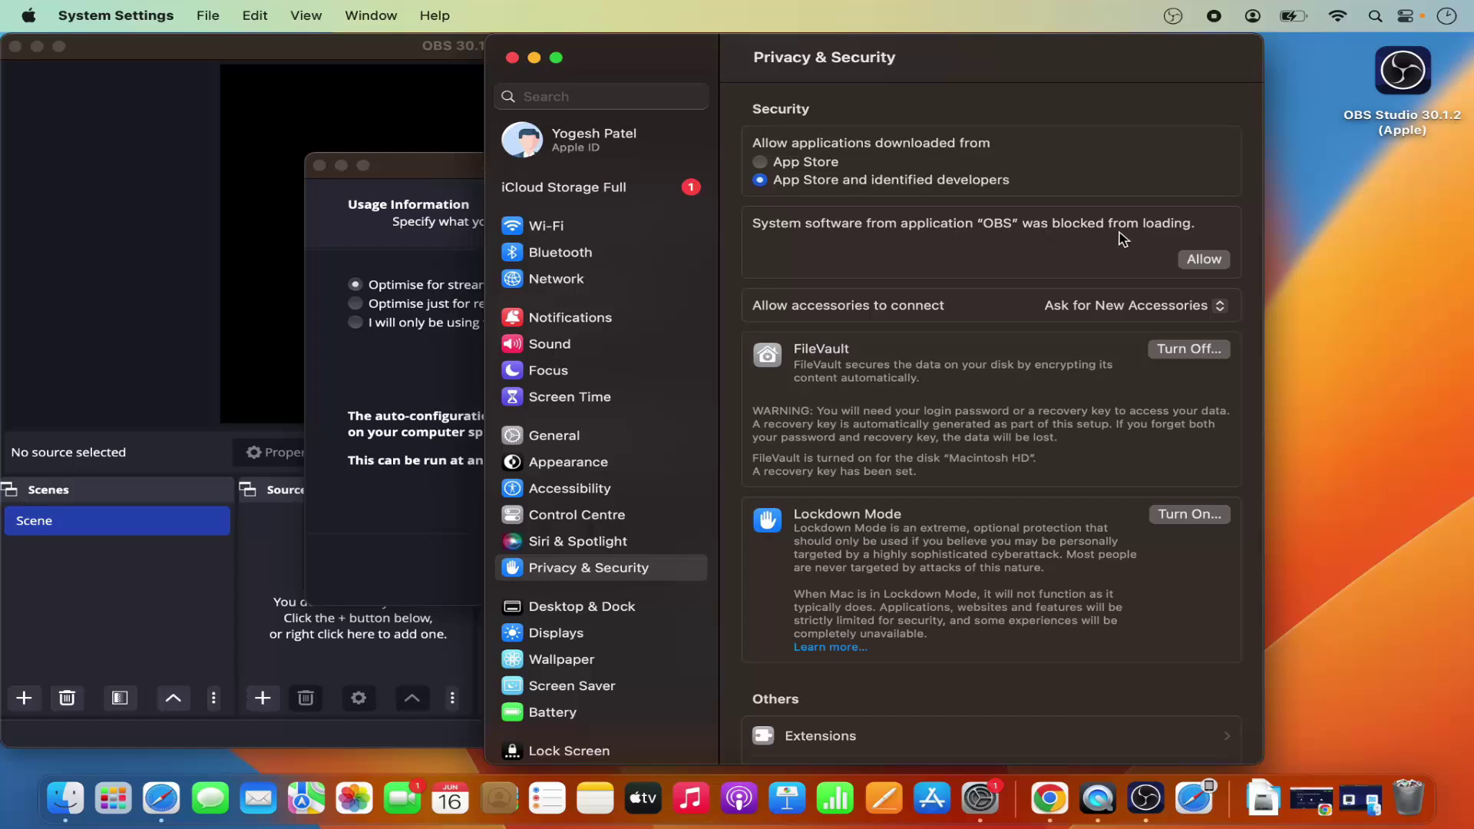
click(1203, 260)
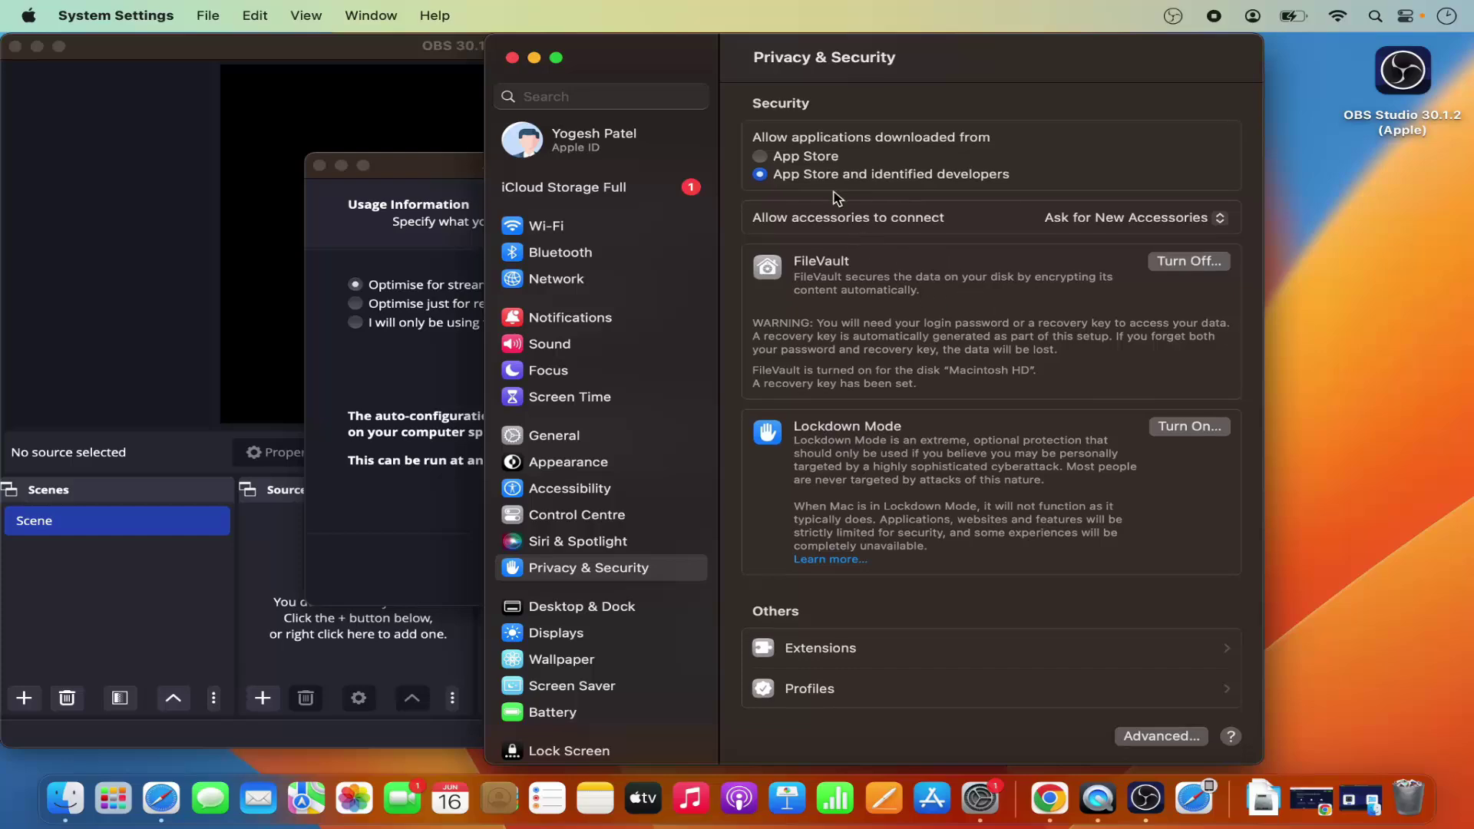
click(534, 58)
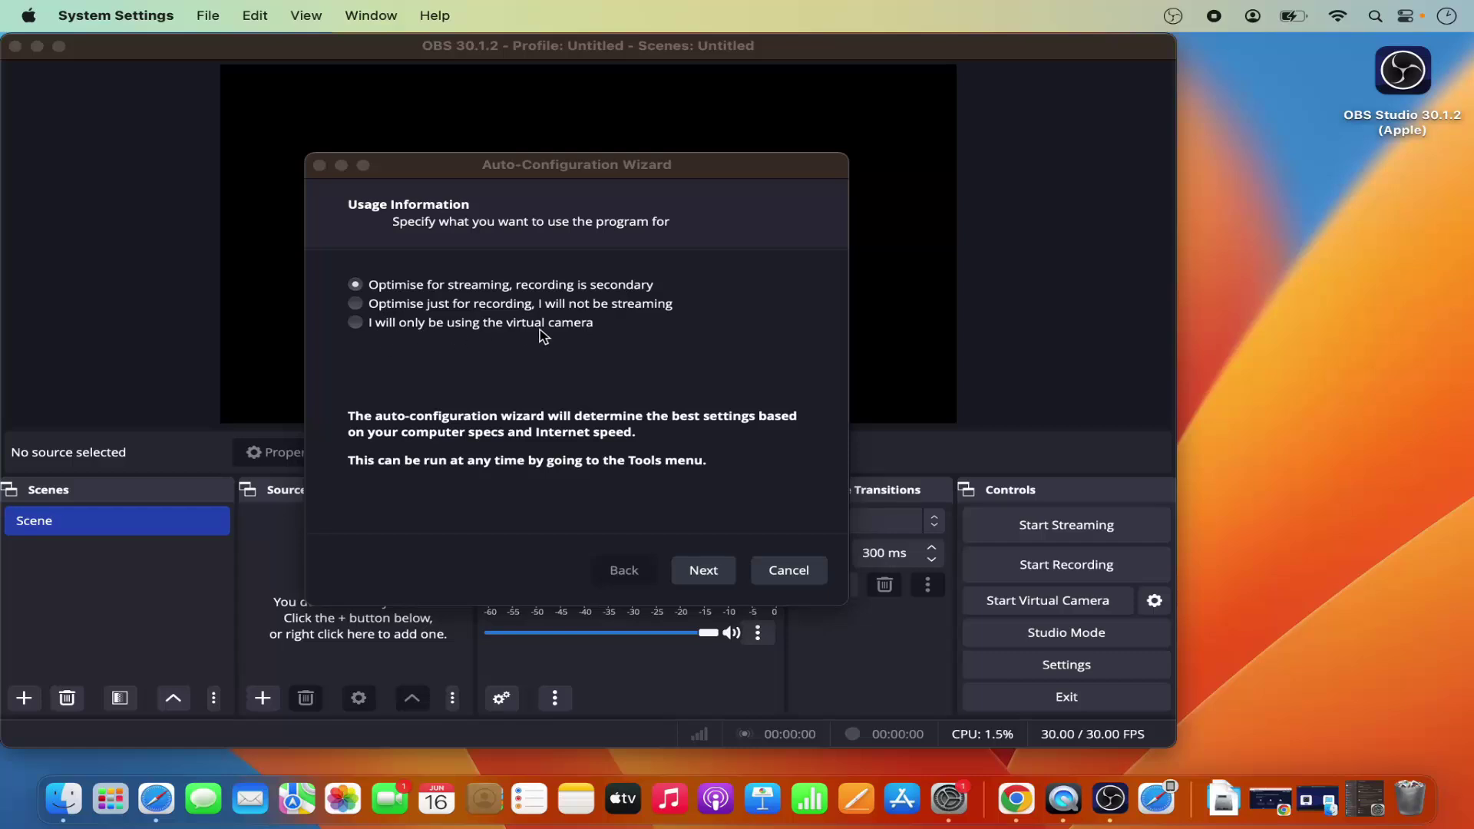
Complete the auto-configuration optimised just for recording, using the current 1920x1080 canvas and 60 or 30 FPS with 60 preferred, and apply the settings.
click(356, 304)
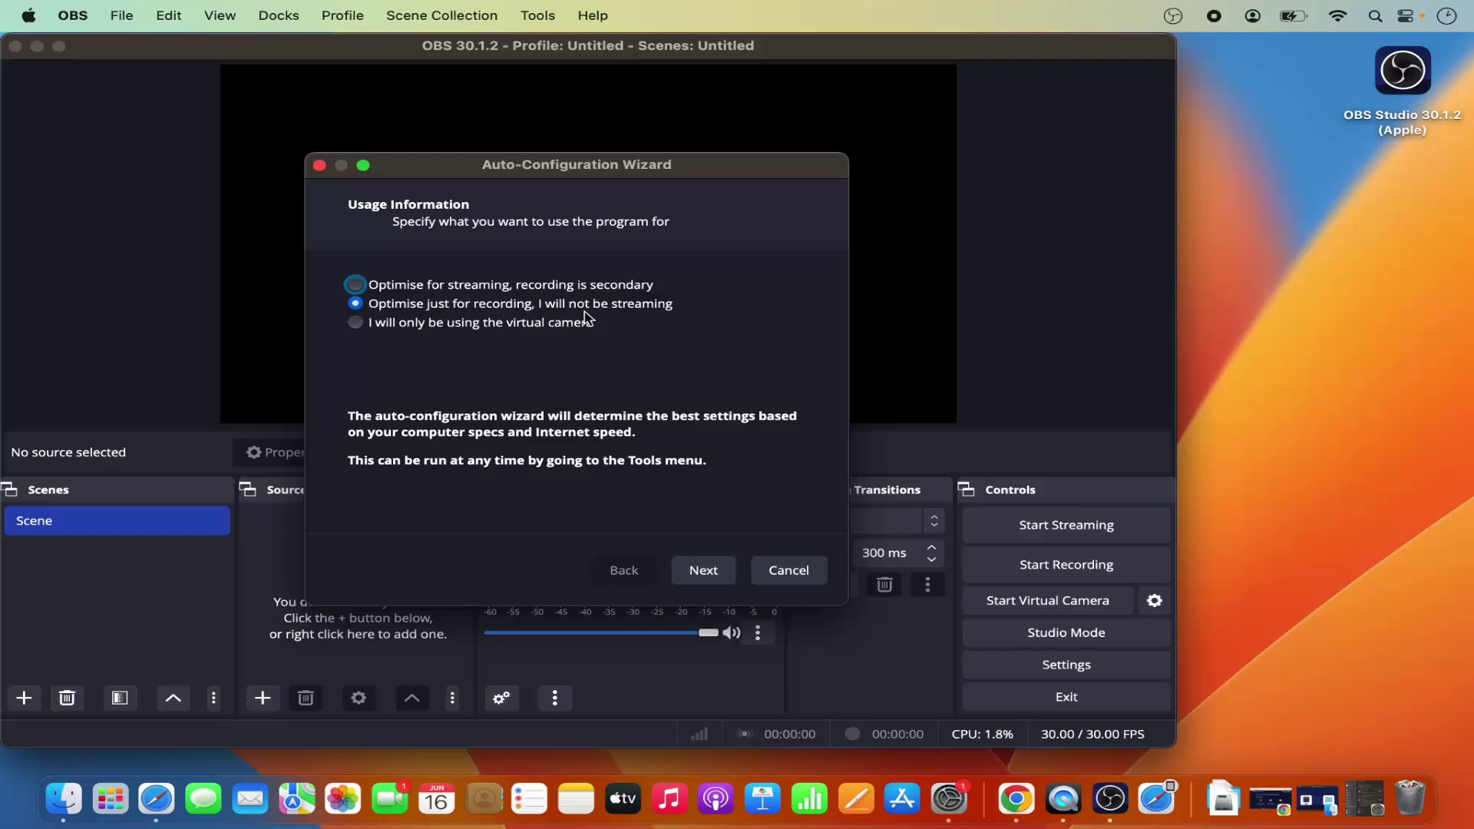
click(690, 577)
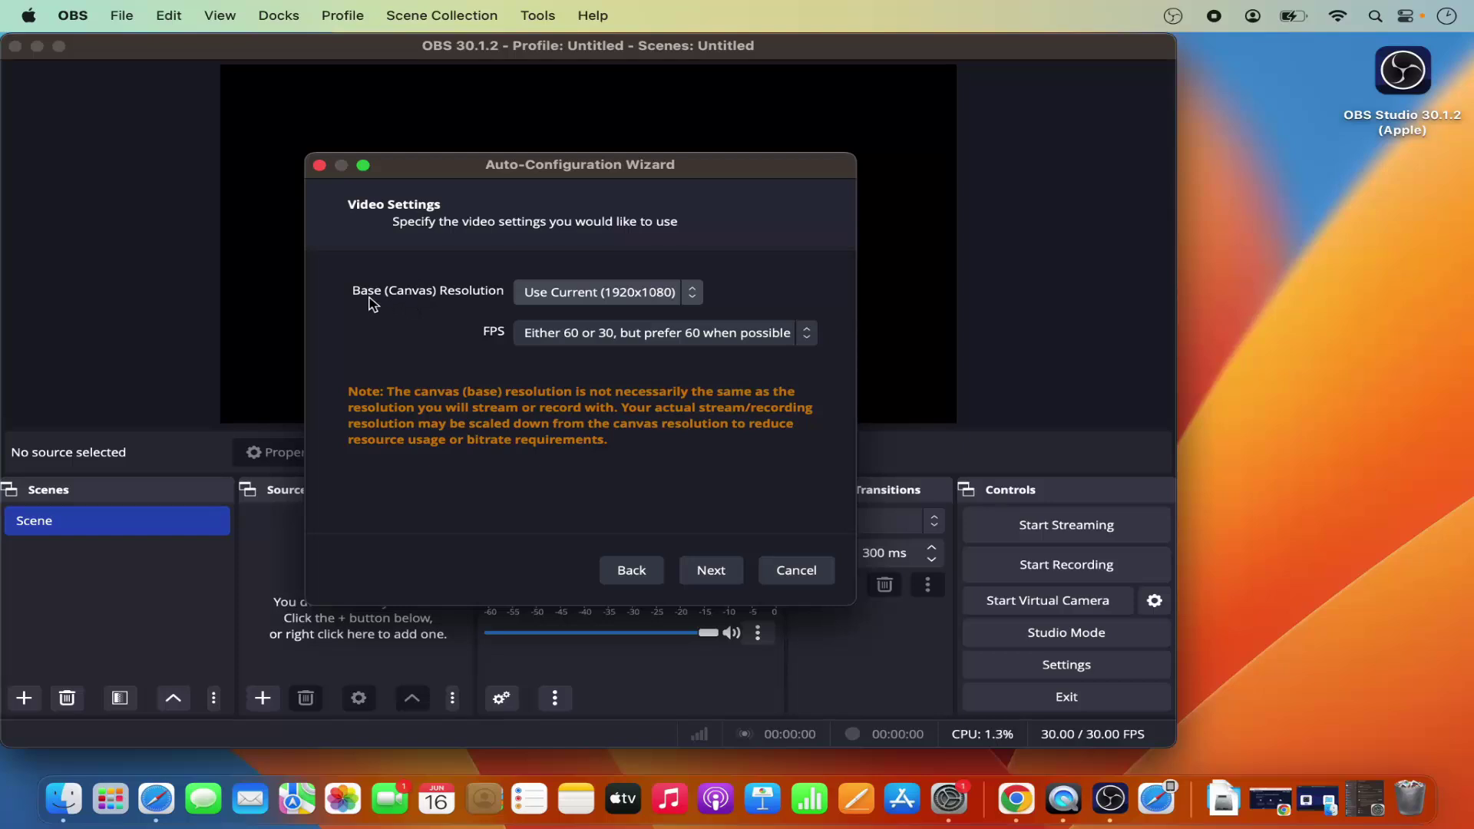
click(547, 295)
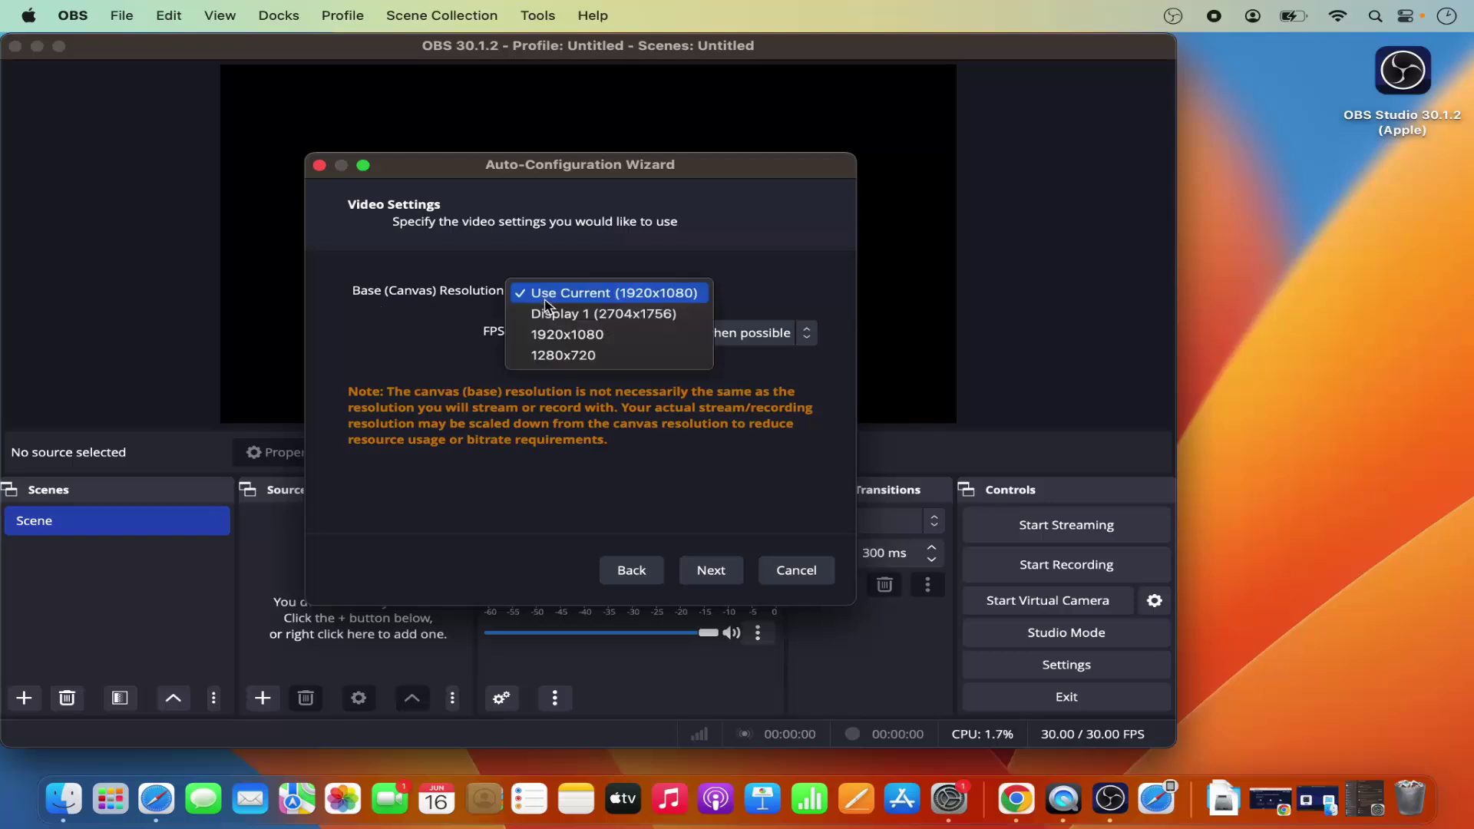
click(612, 298)
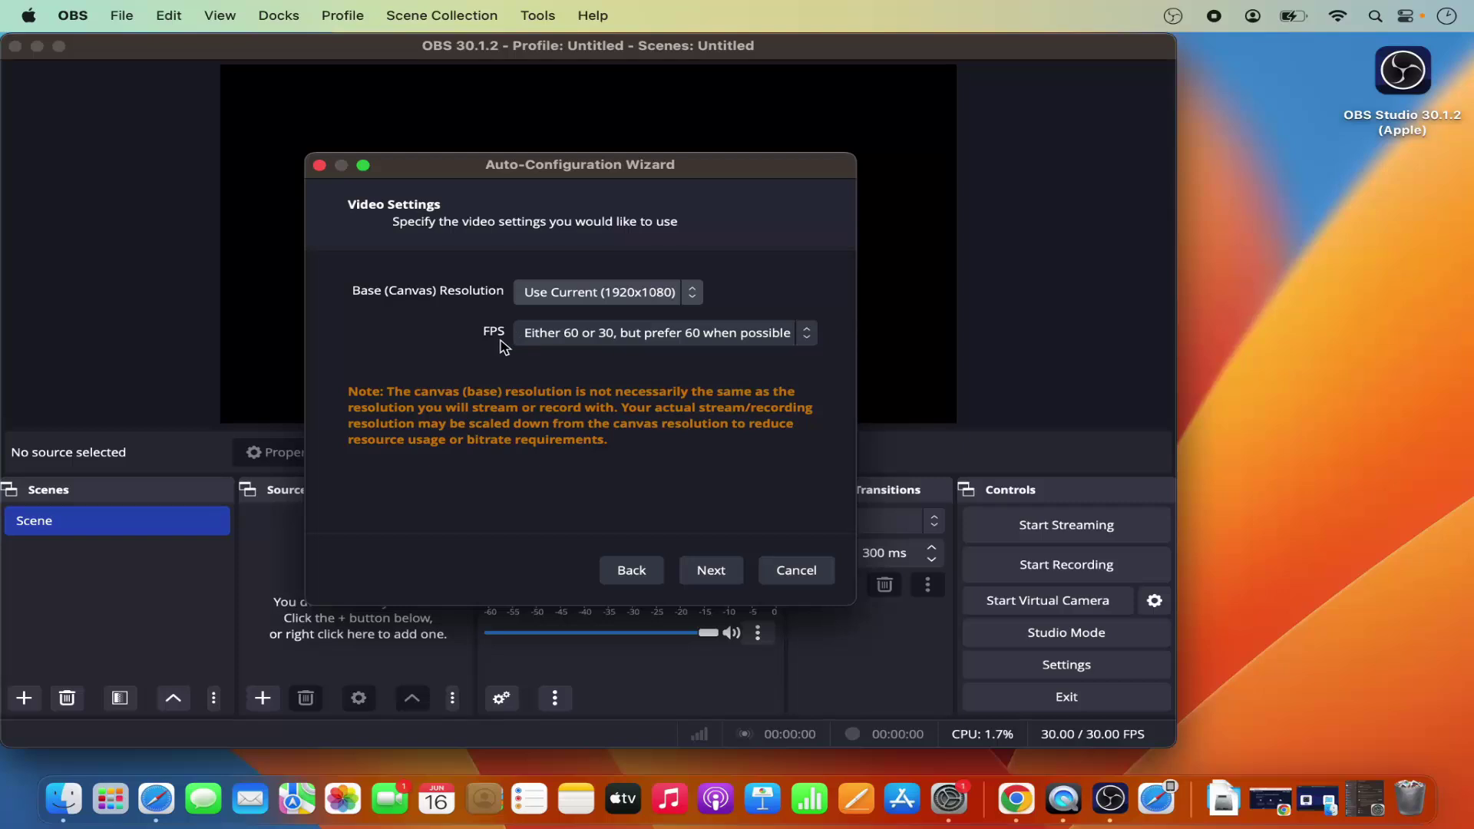
click(563, 342)
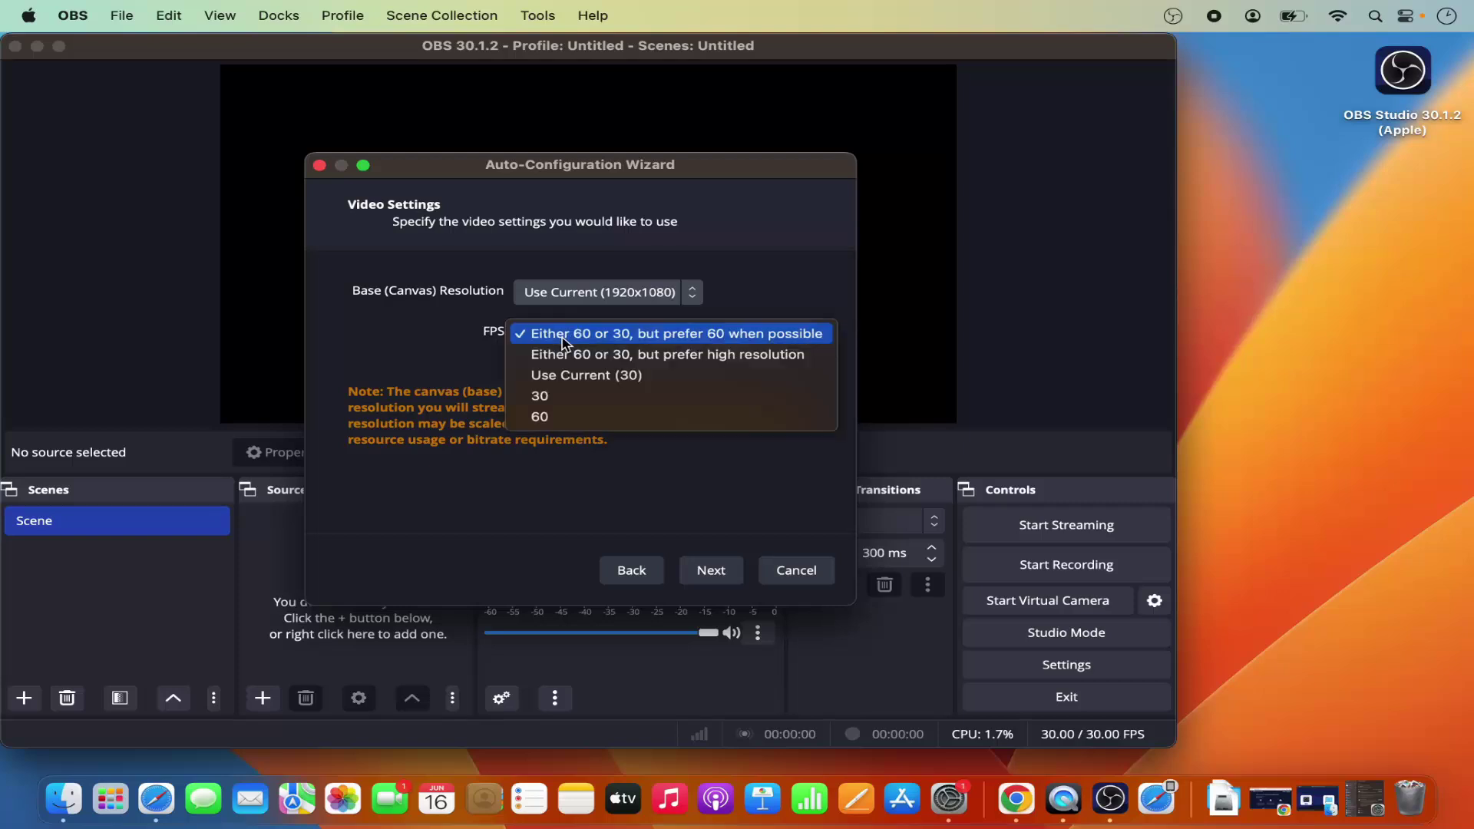
click(563, 338)
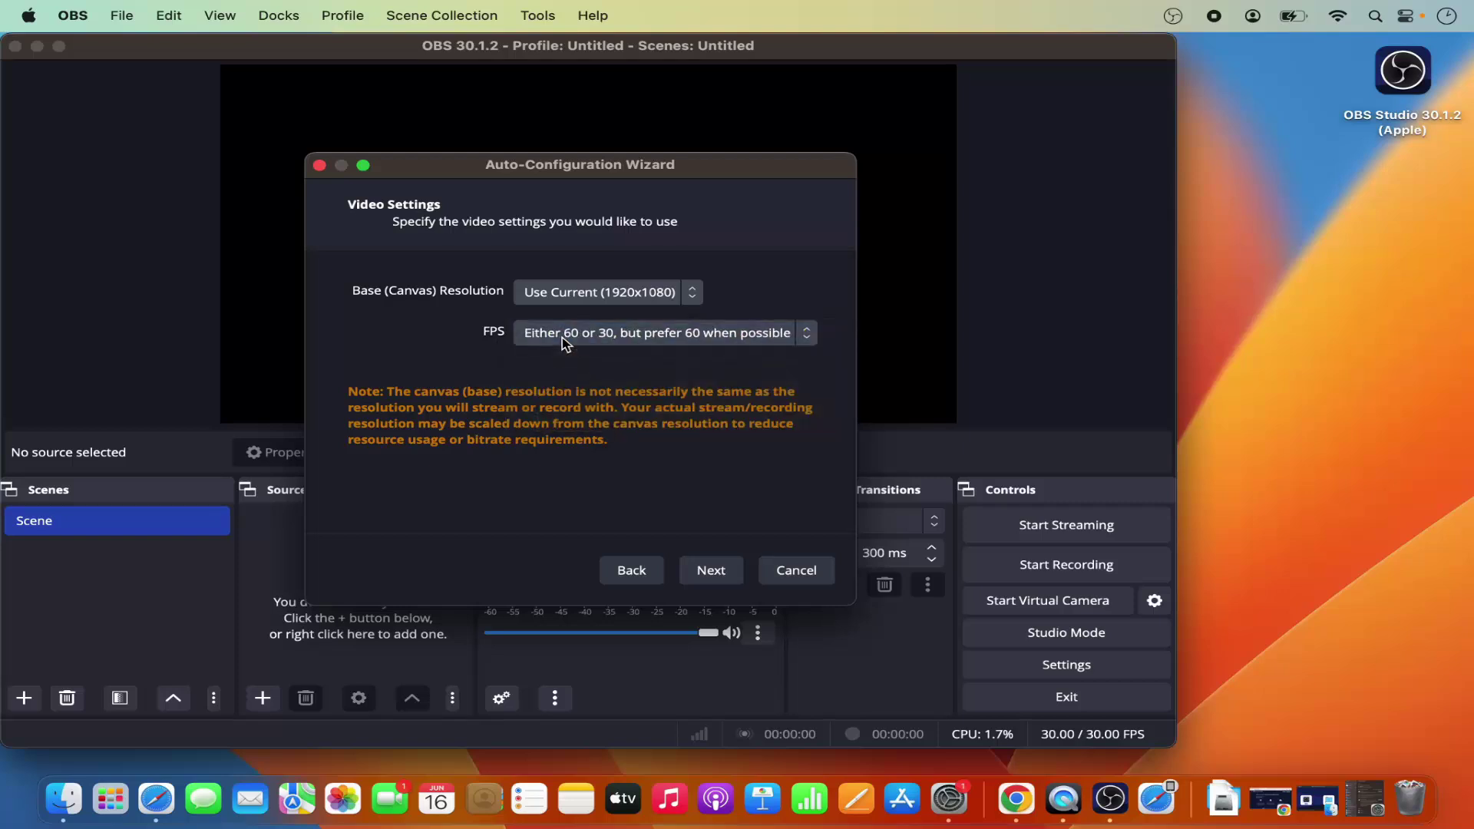
click(710, 573)
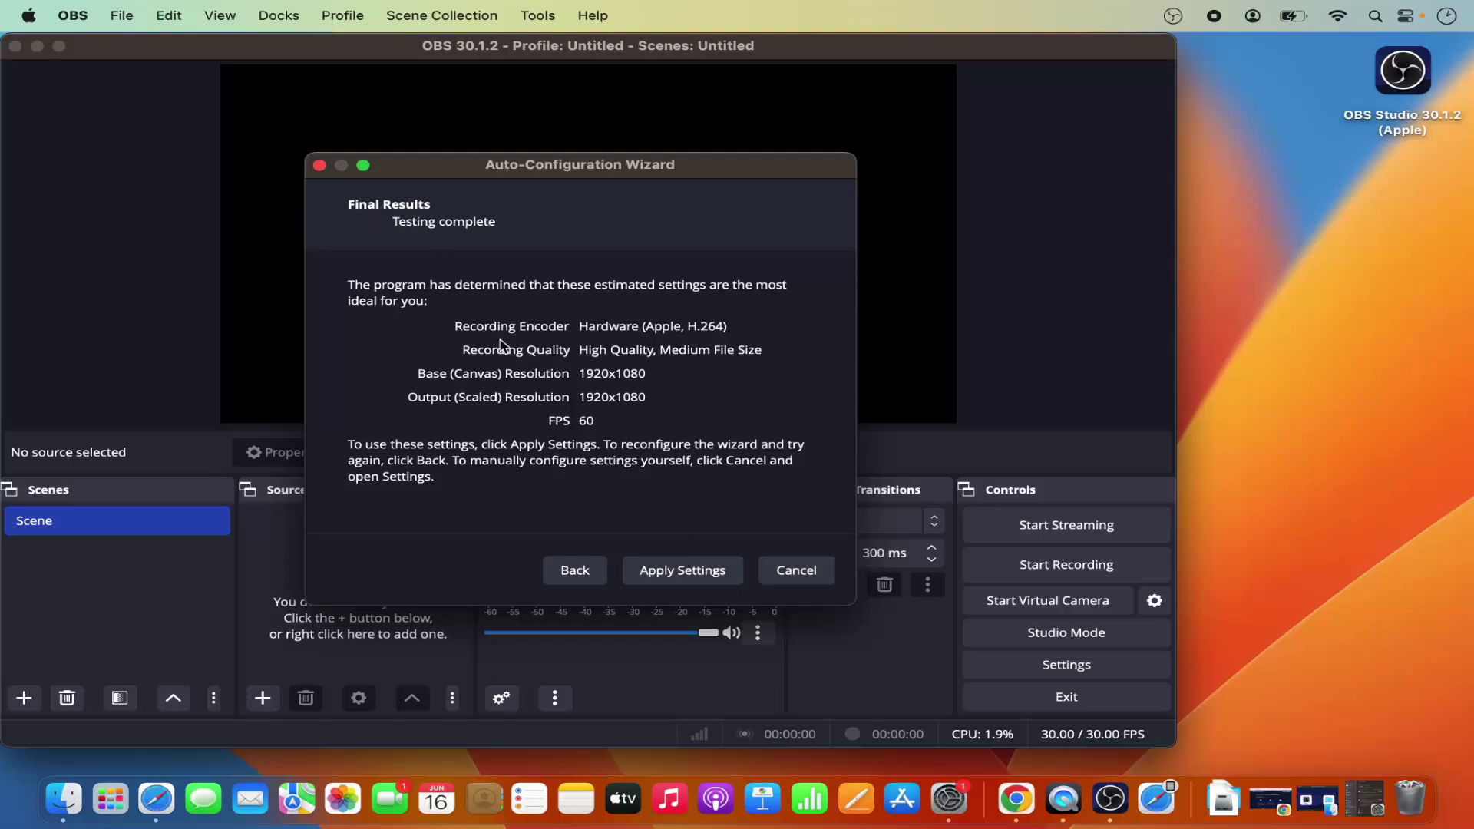
click(656, 569)
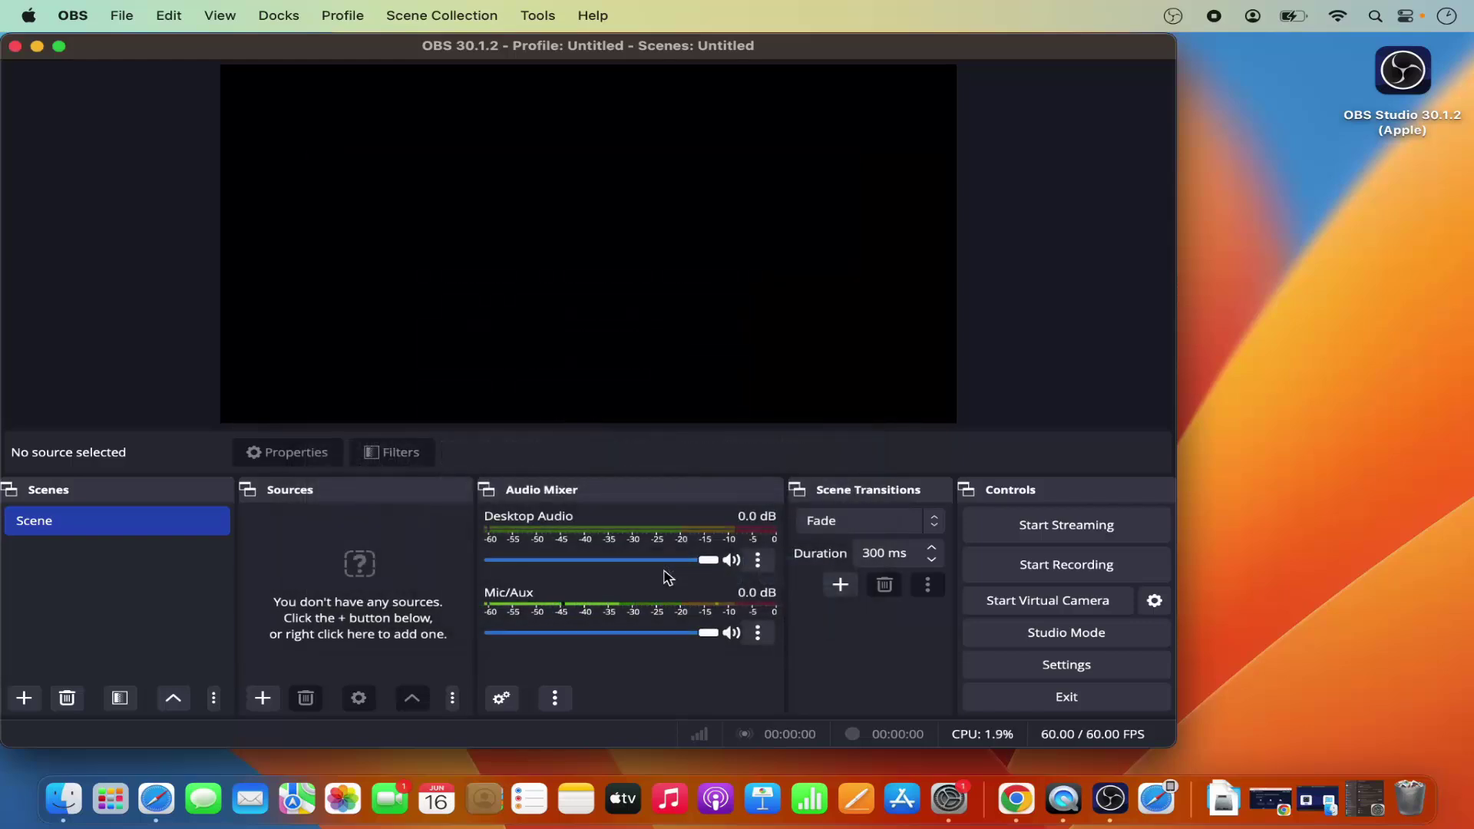
Enlarge the OBS window to fill the screen and create a new visible source named macOS Screen Capture.
double_click(808, 52)
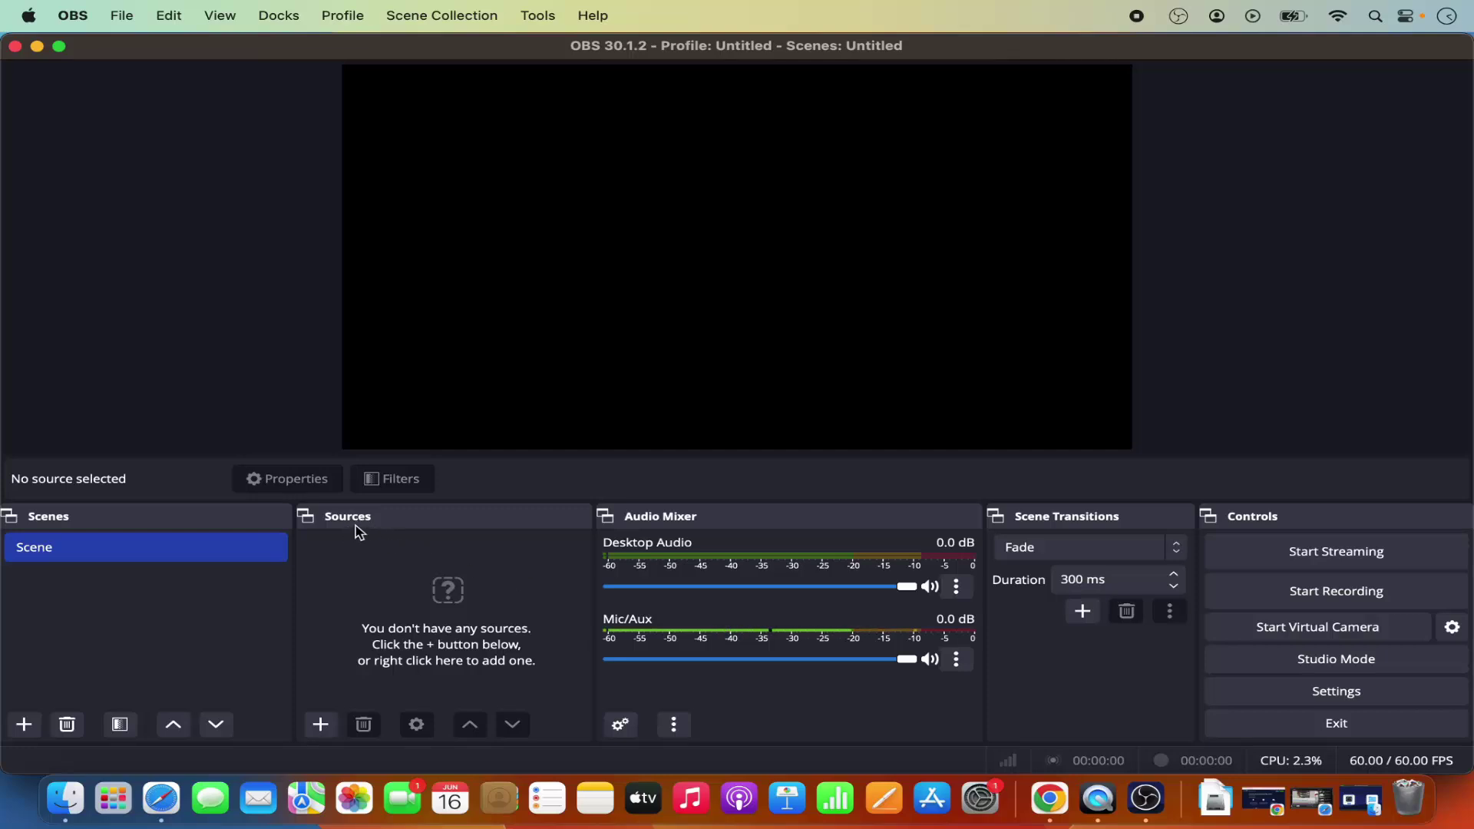
click(321, 726)
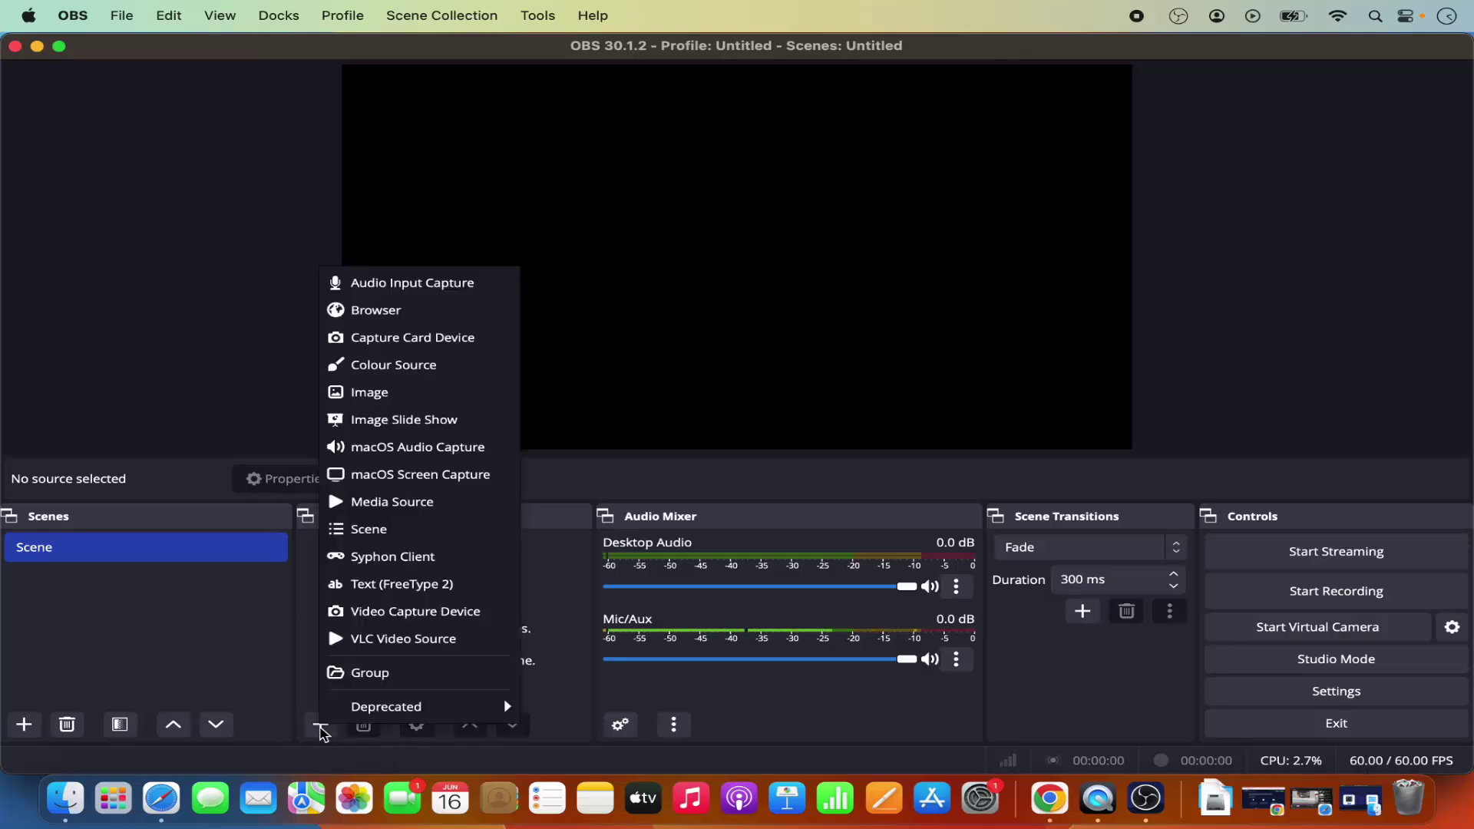
click(377, 482)
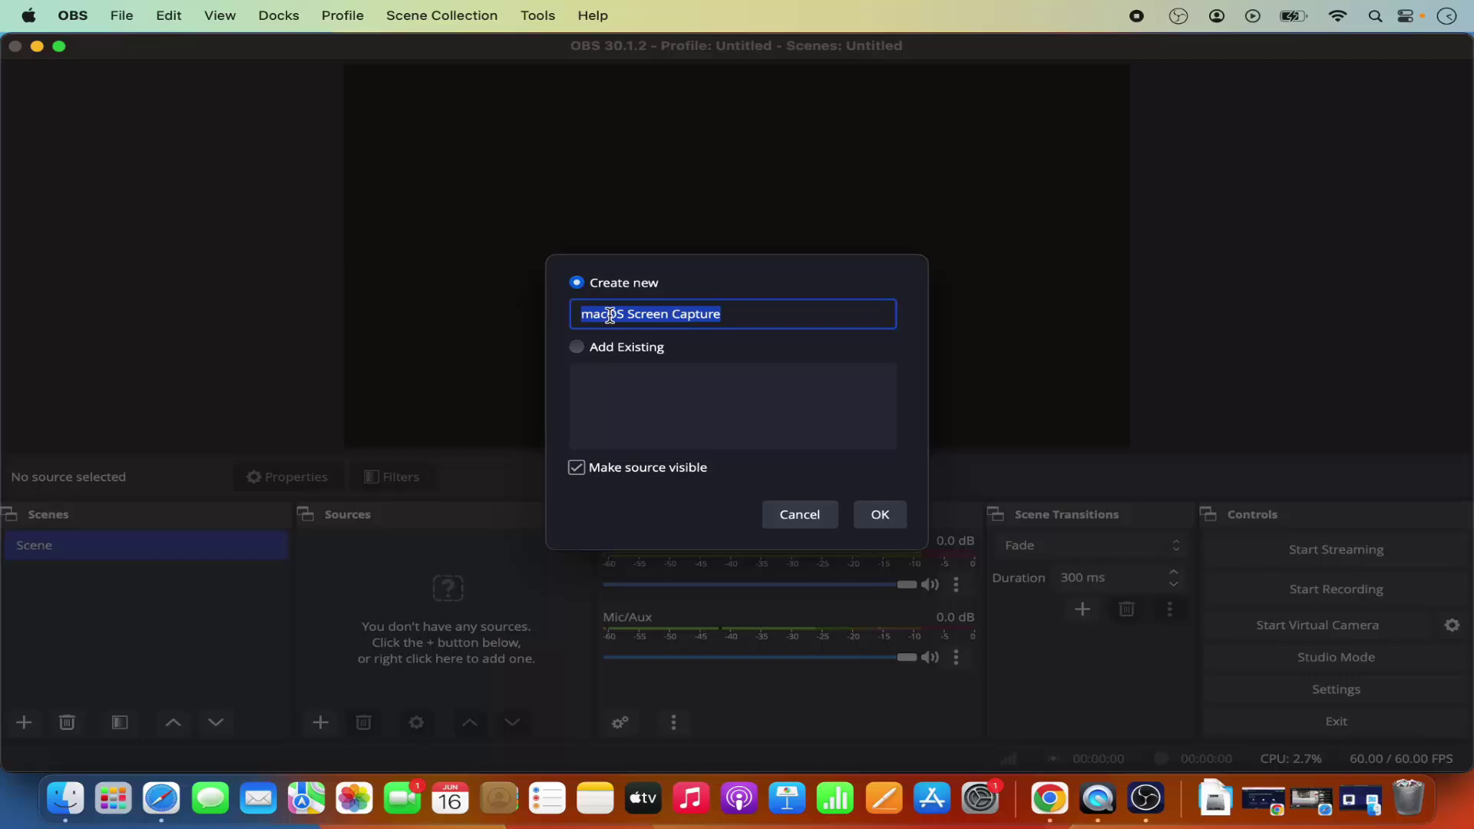
click(879, 513)
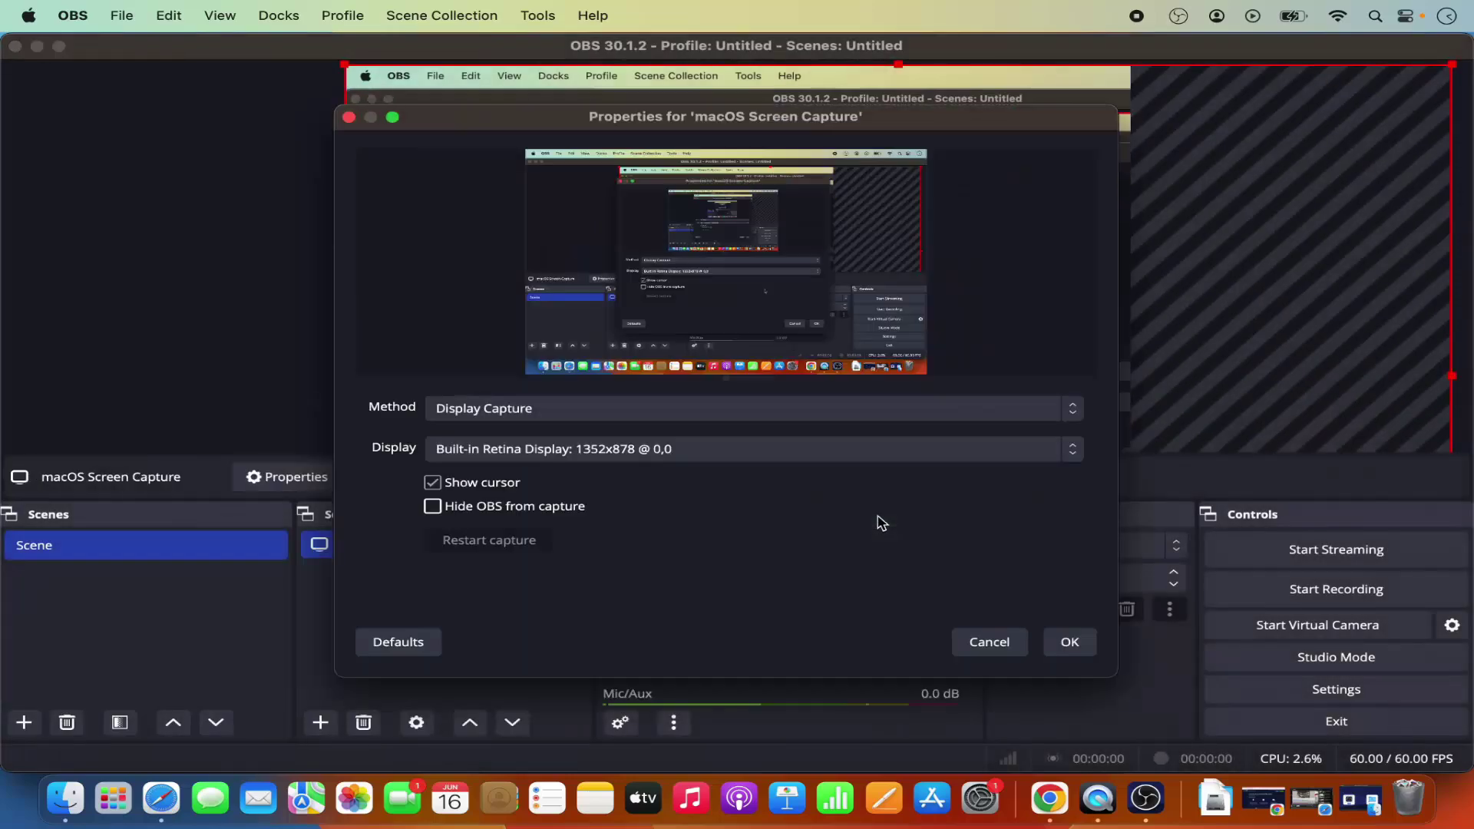
Configure the new source to use Display Capture on the Built-in Retina Display and confirm its properties.
click(453, 412)
click(450, 413)
click(592, 461)
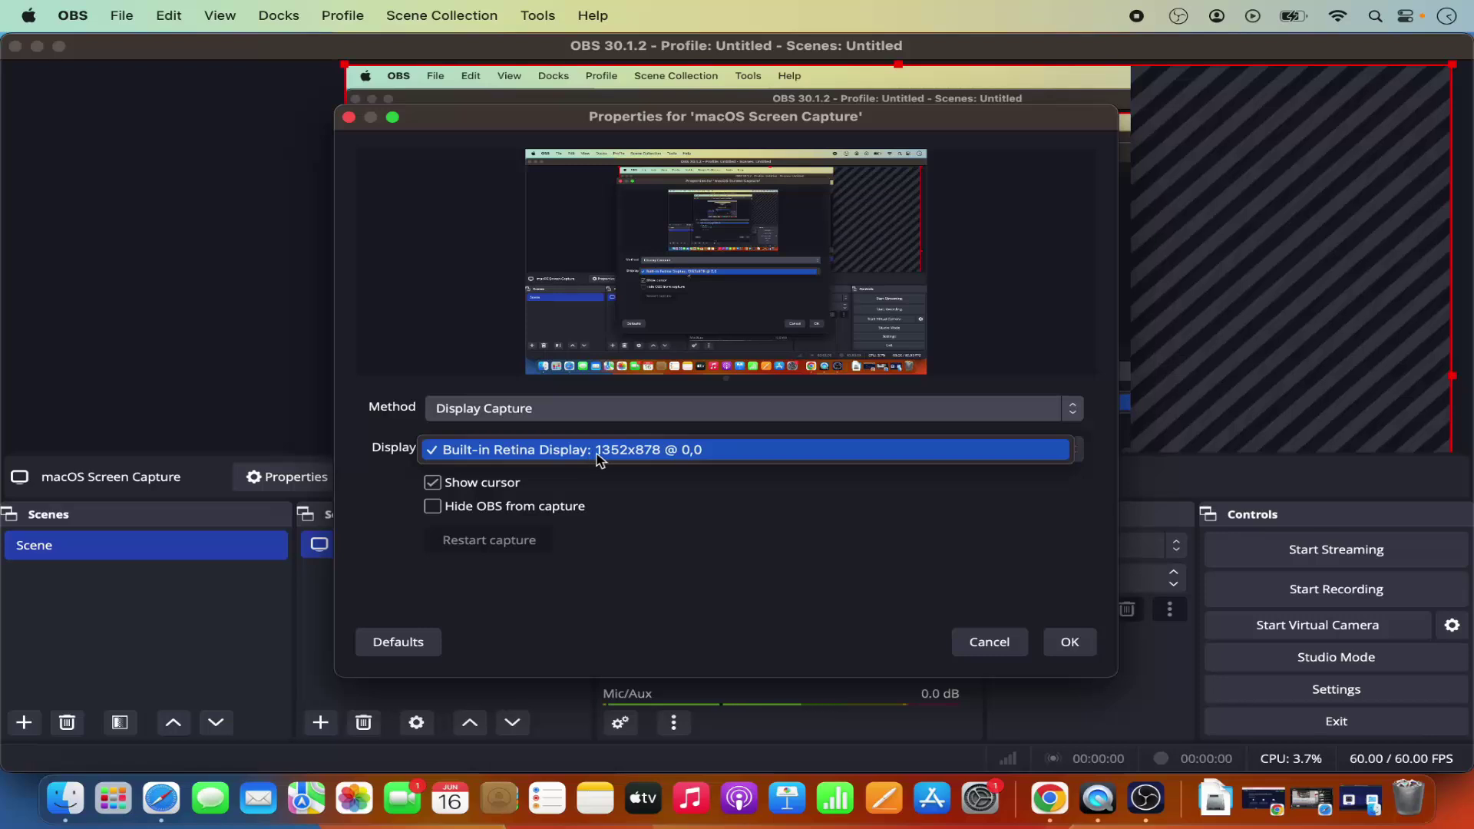
click(598, 462)
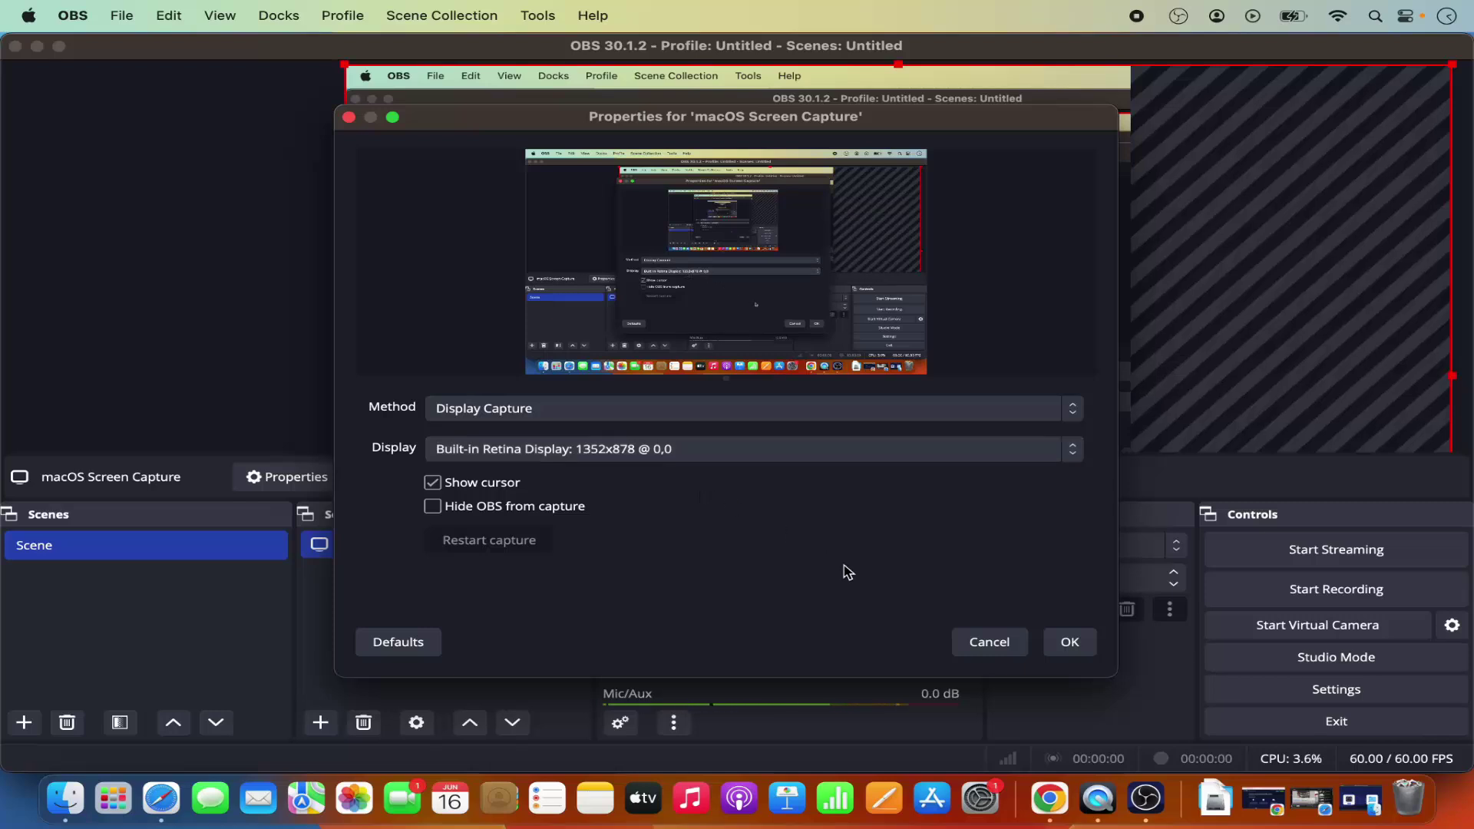
click(1063, 643)
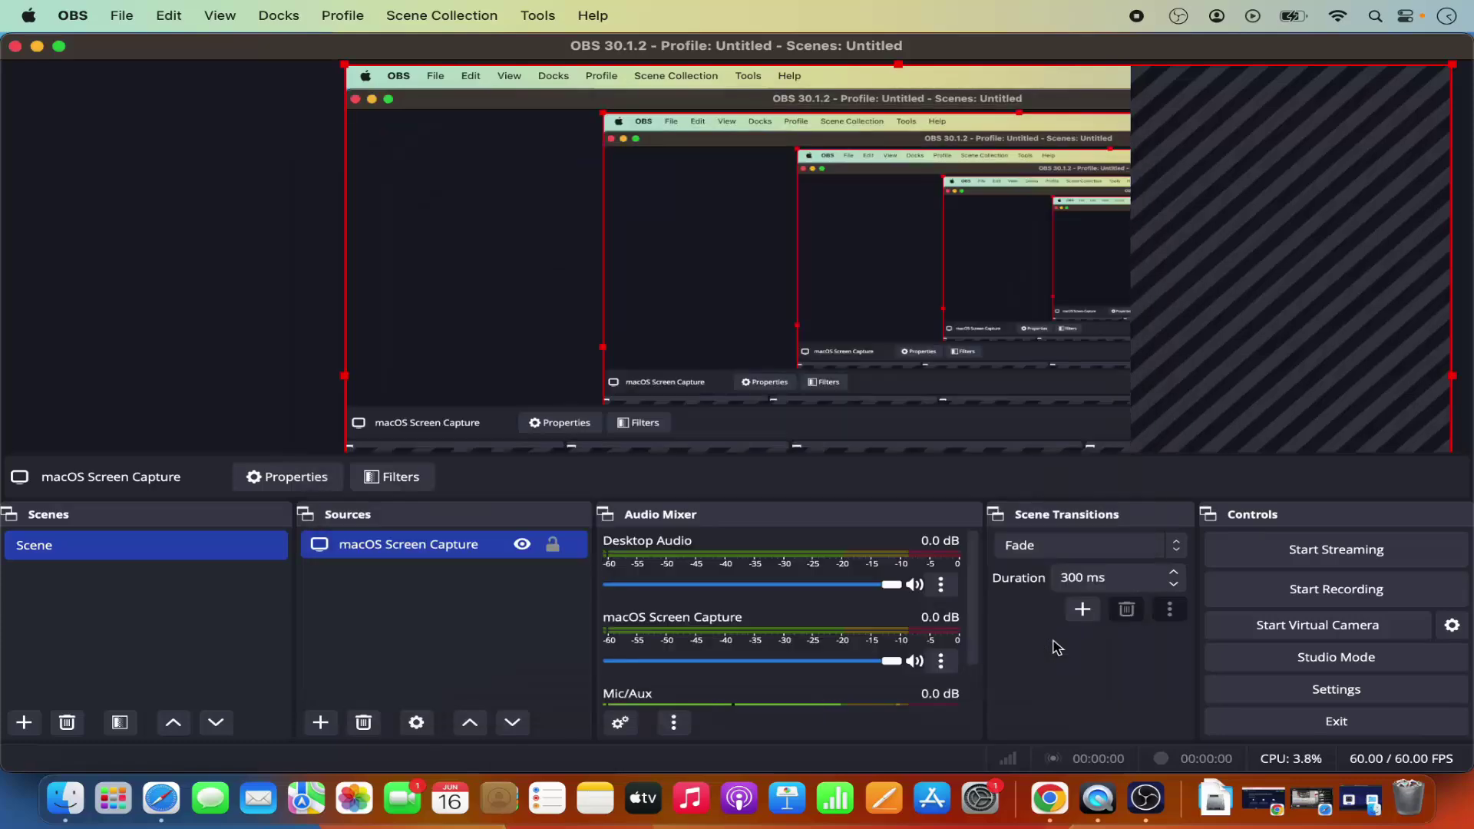
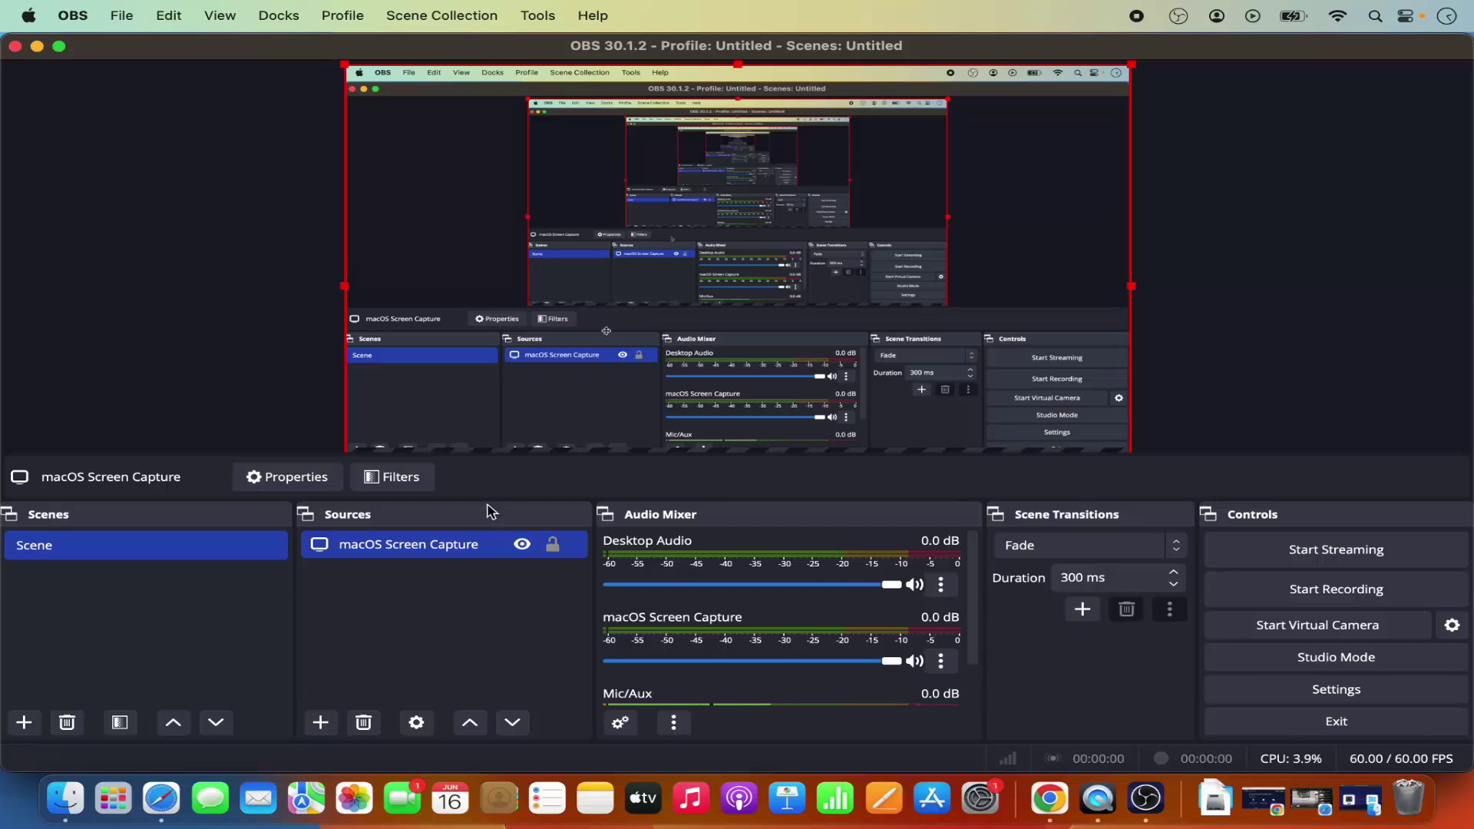
Check the display's resolution in the capture source properties and set both the base canvas and output resolutions to 1352x878.
click(424, 732)
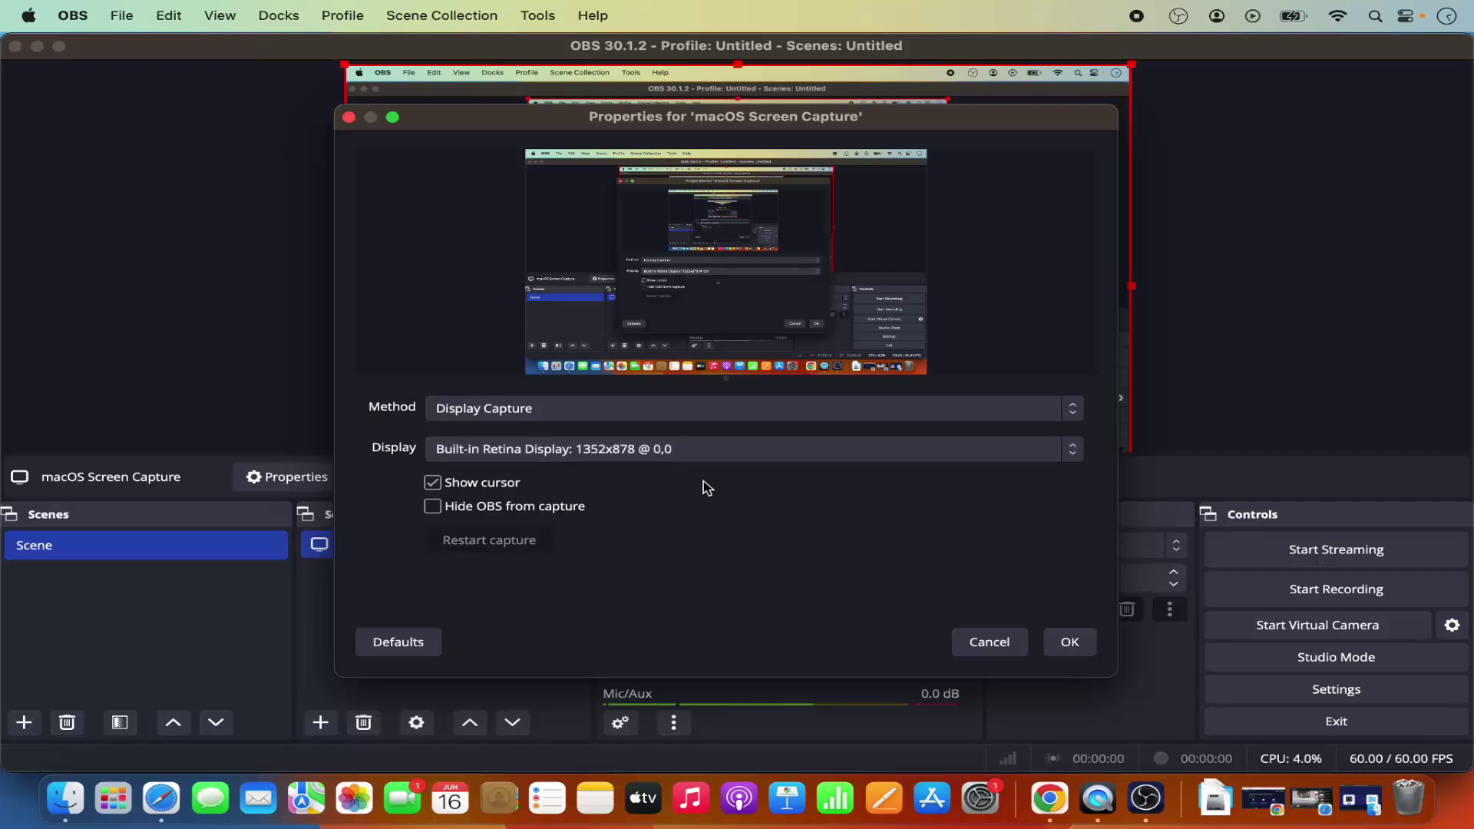
click(1064, 642)
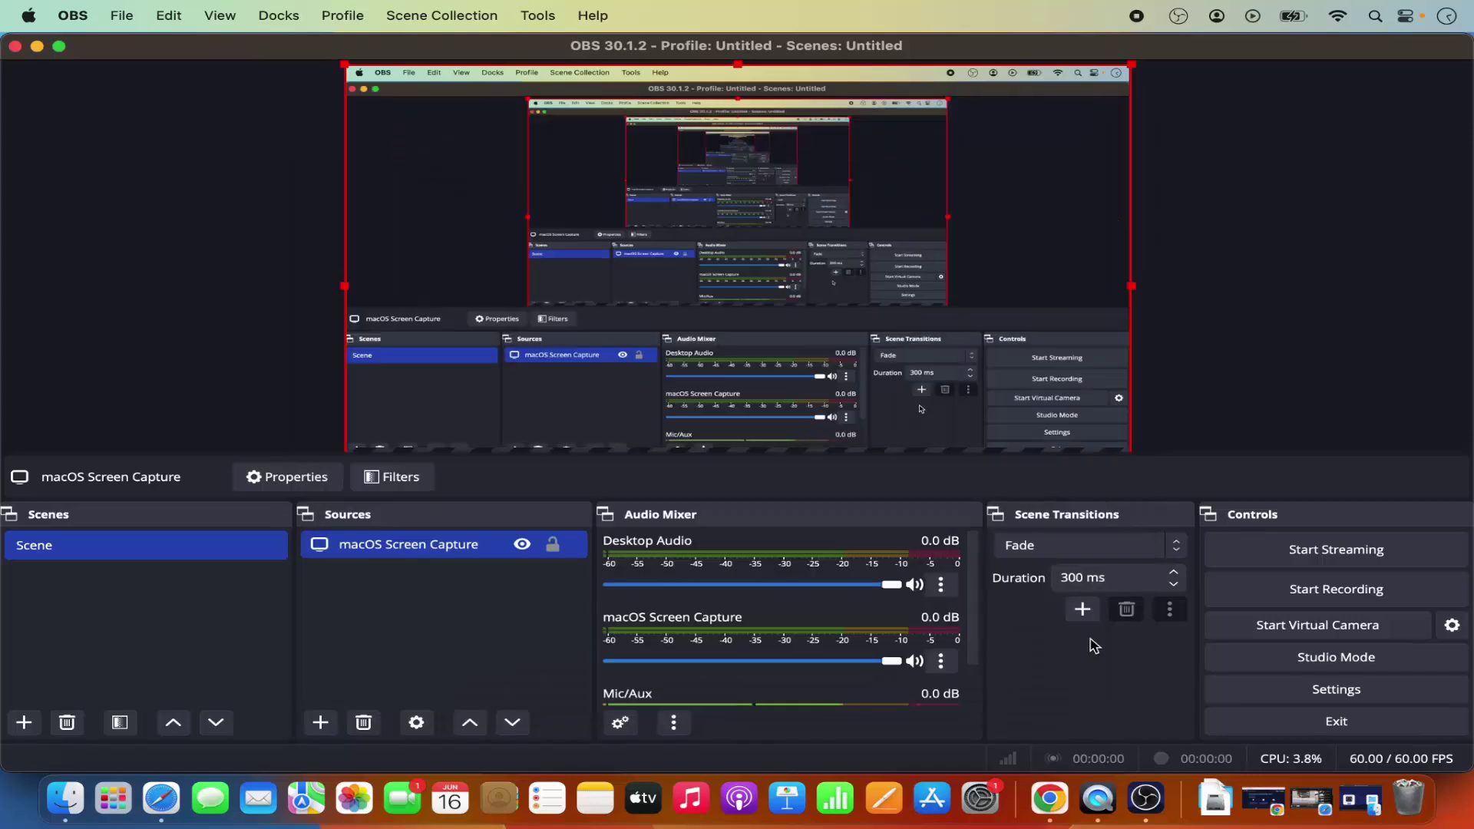
click(1281, 695)
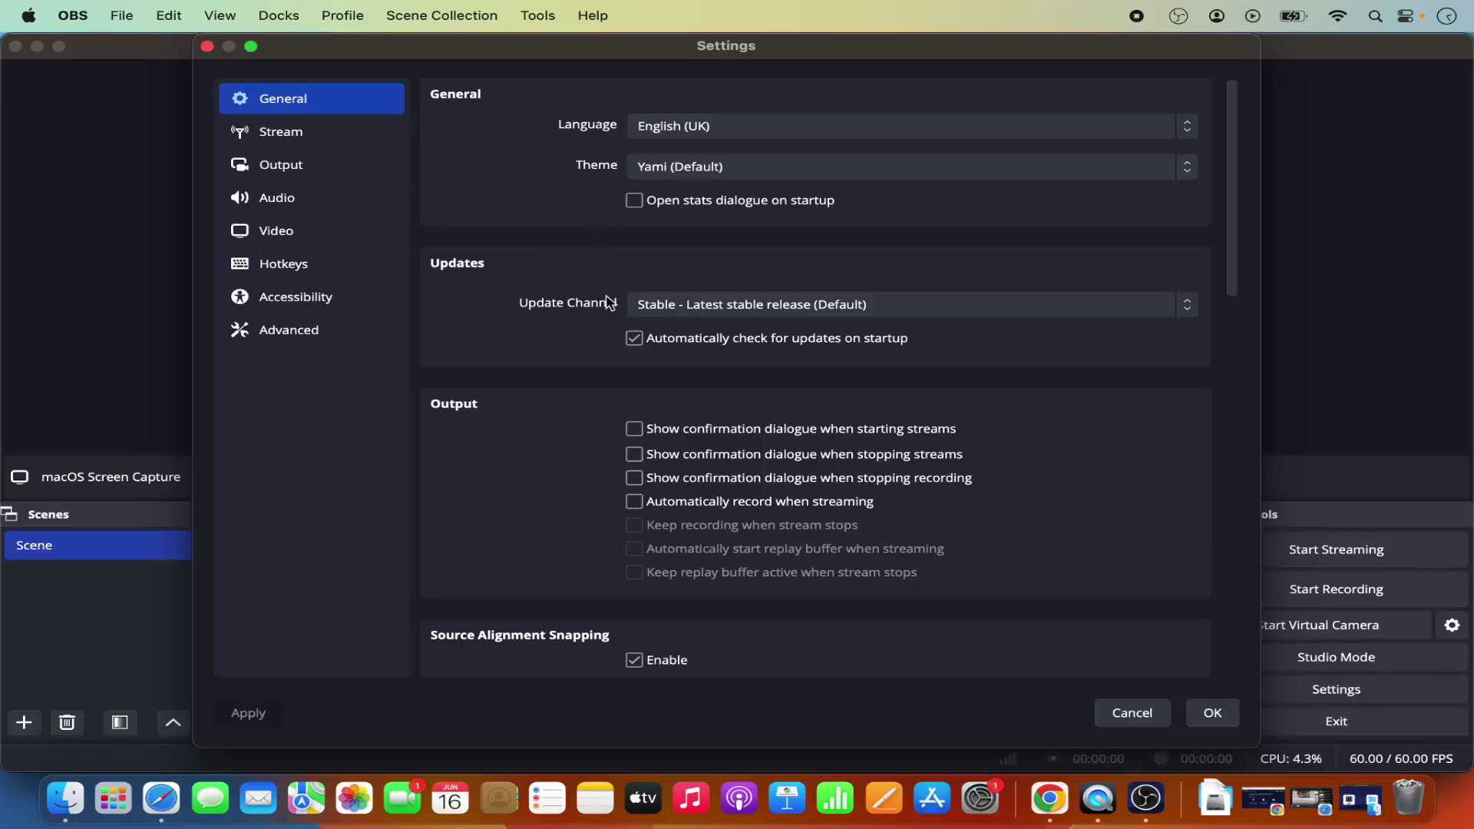
click(330, 230)
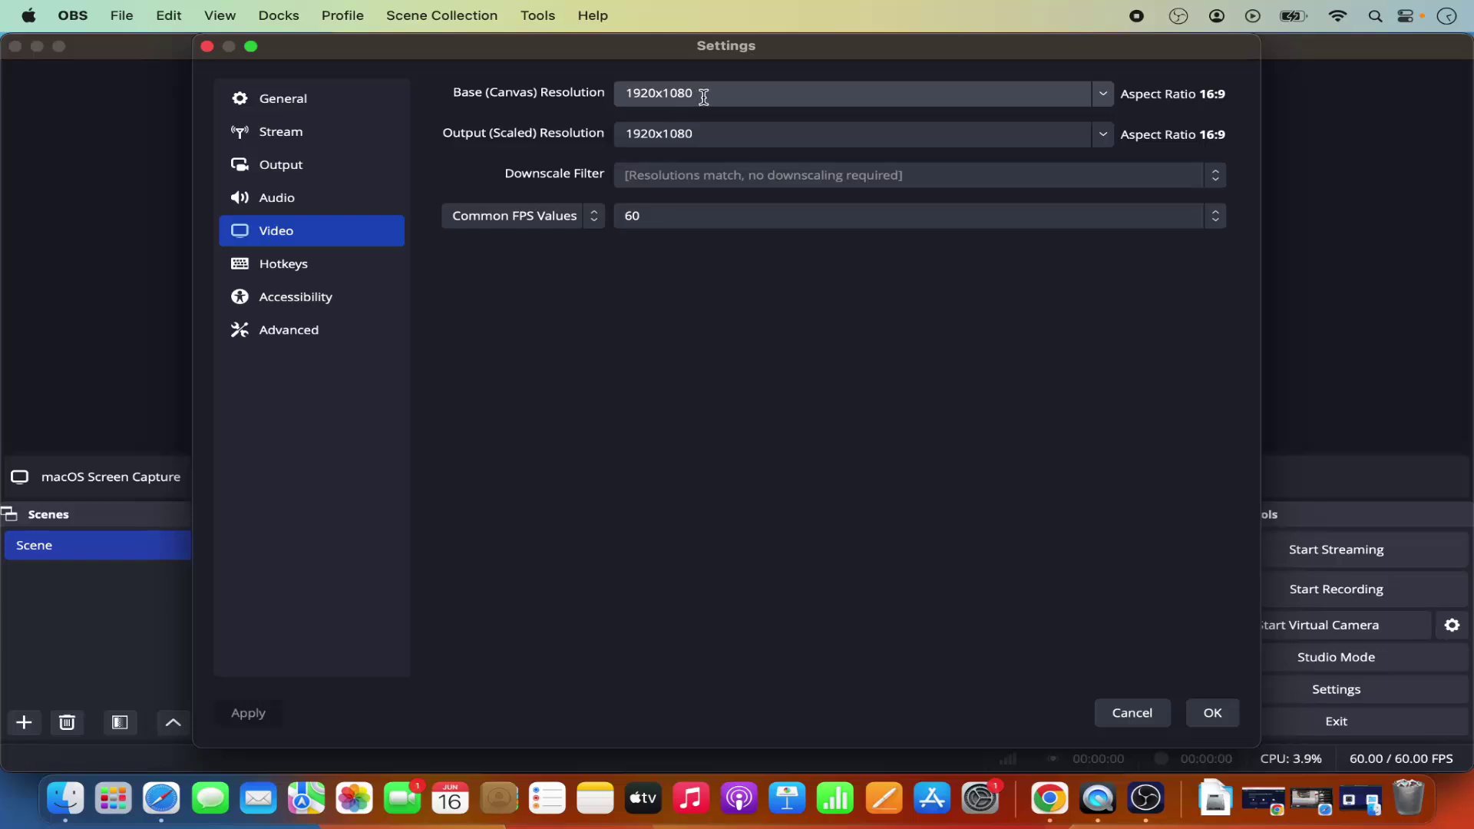
click(1102, 93)
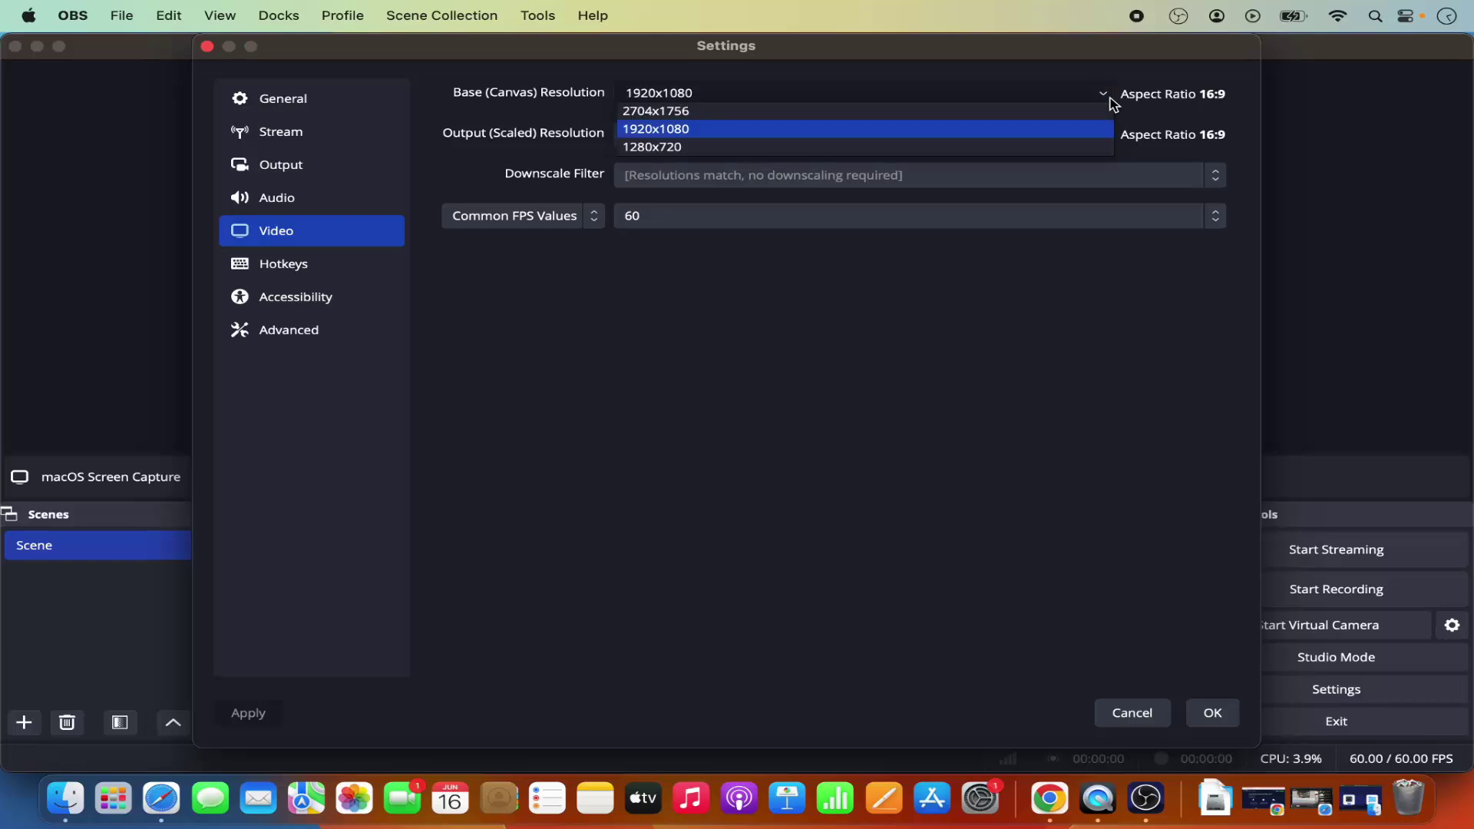
click(911, 92)
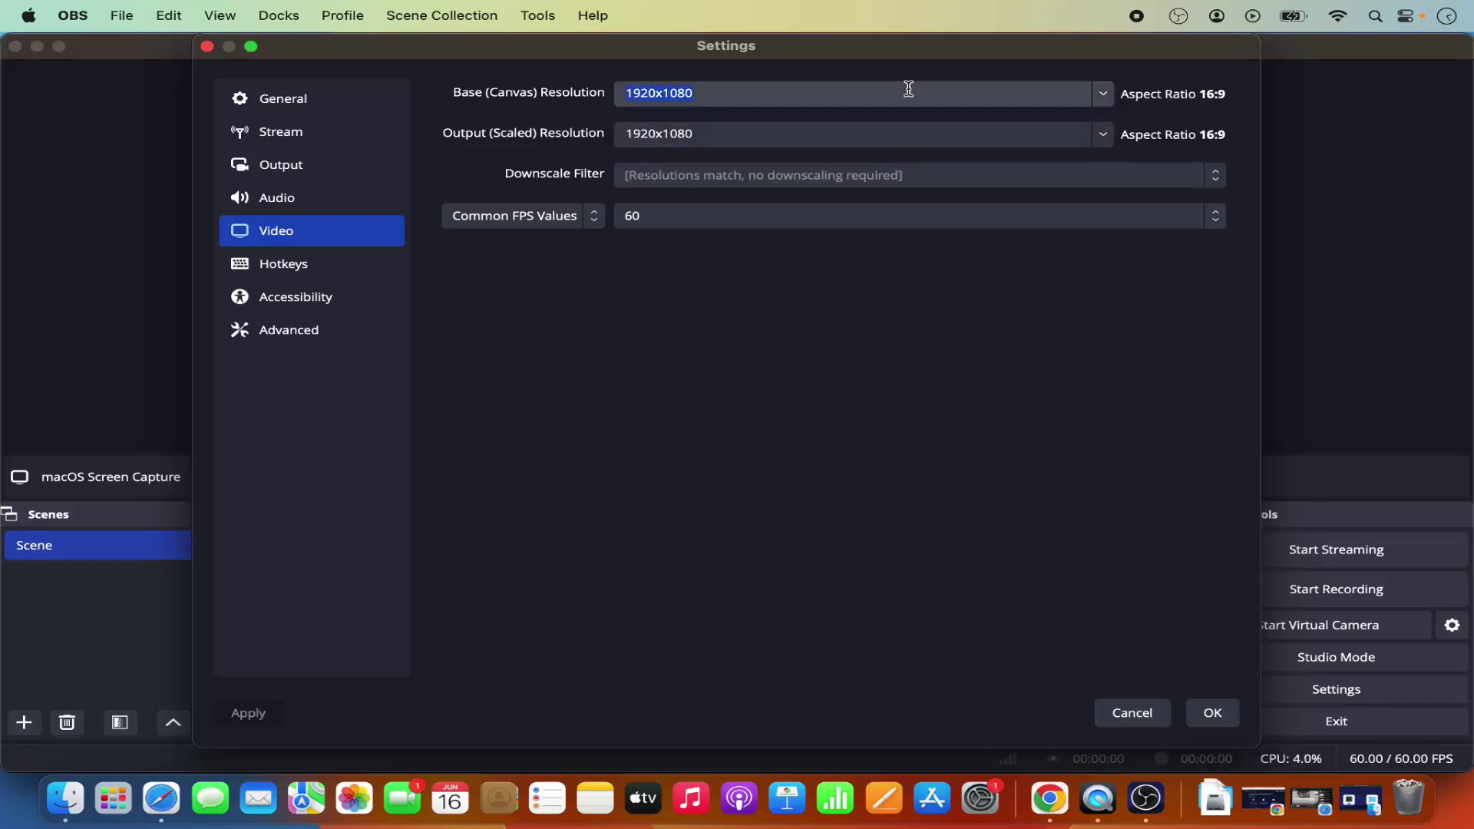
text(1352x8)
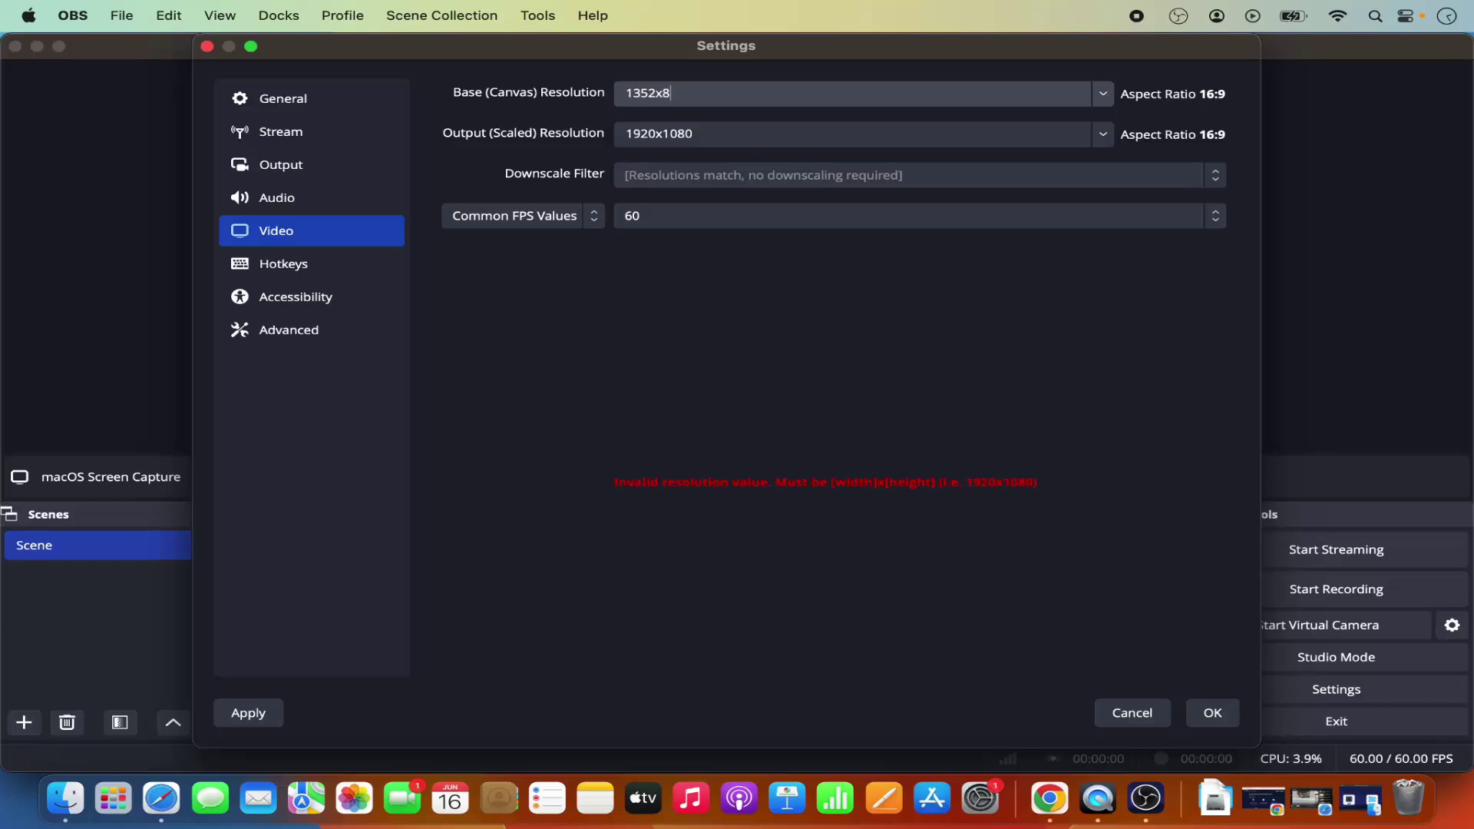
text(78)
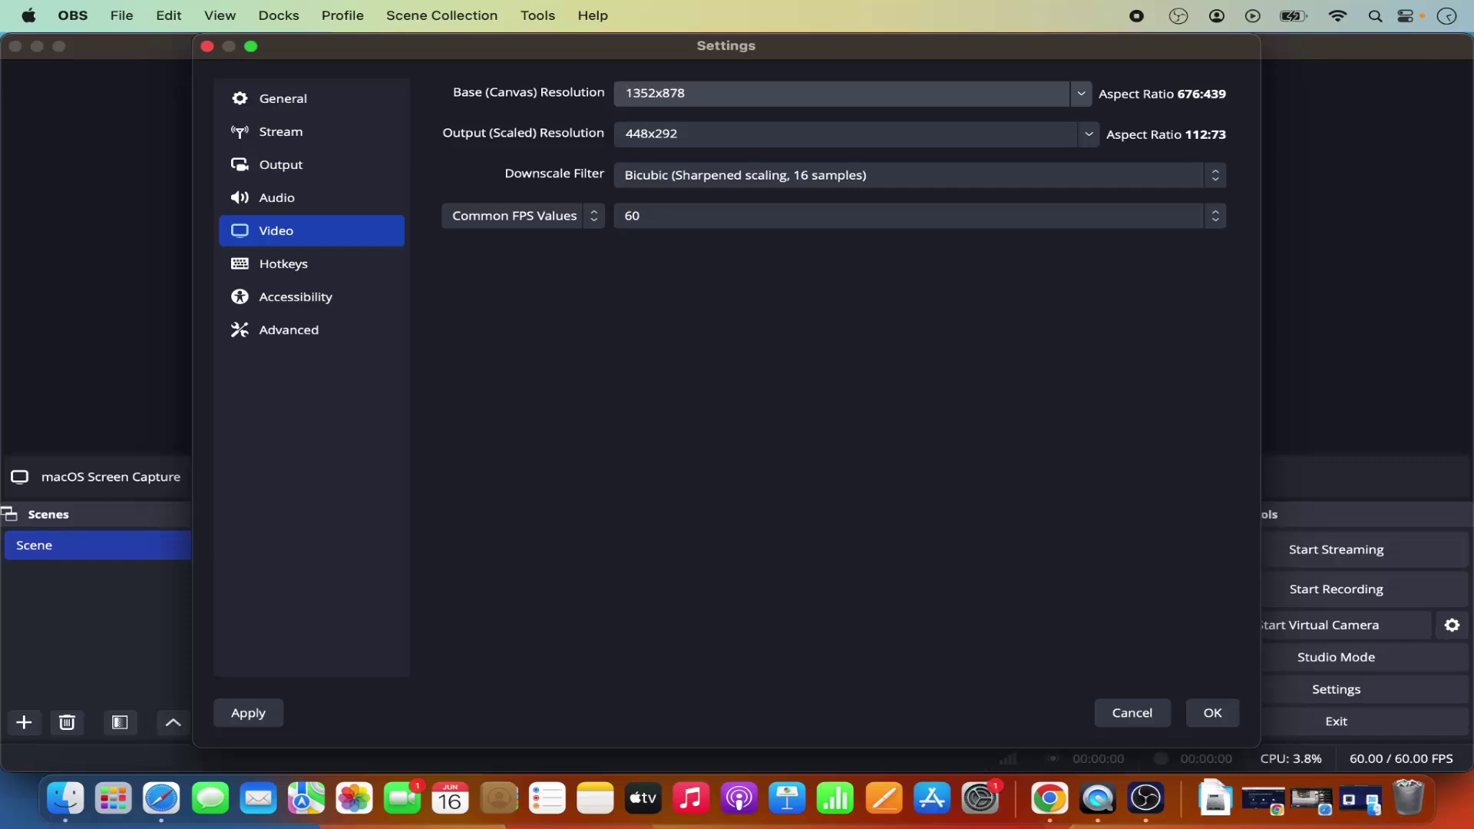
key(super+c)
key(Tab)
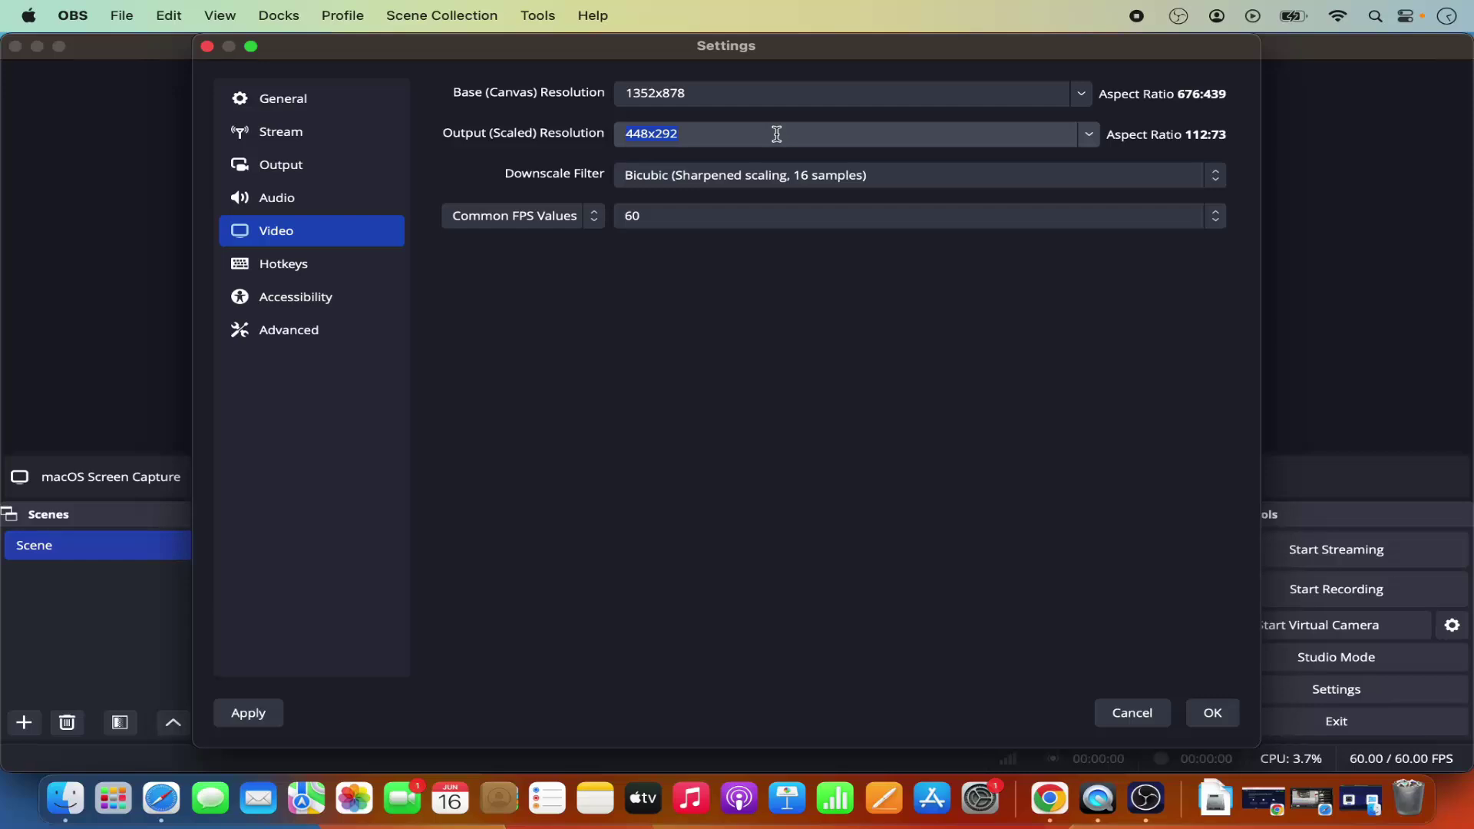
key(super+v)
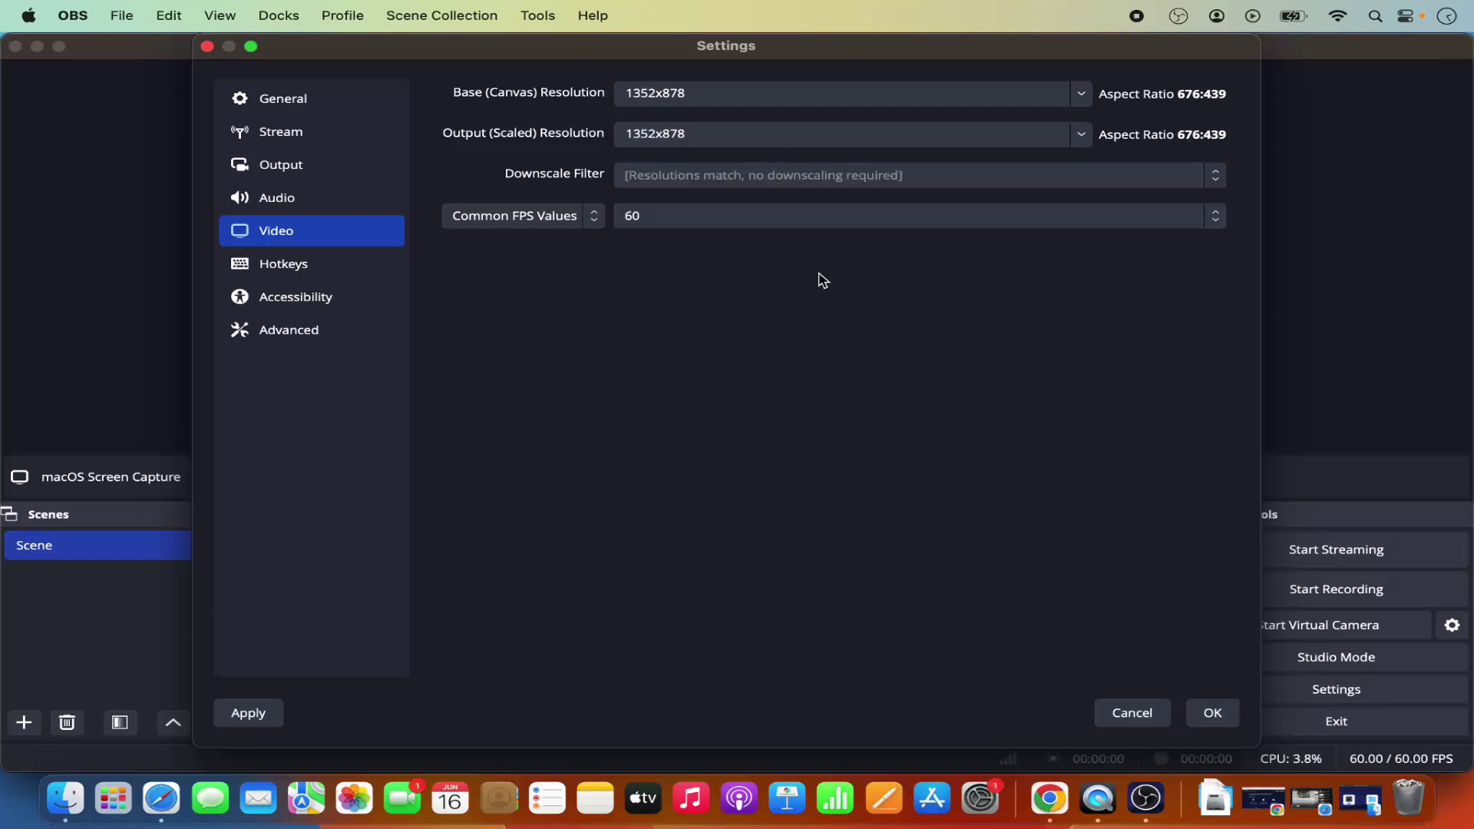
click(1213, 714)
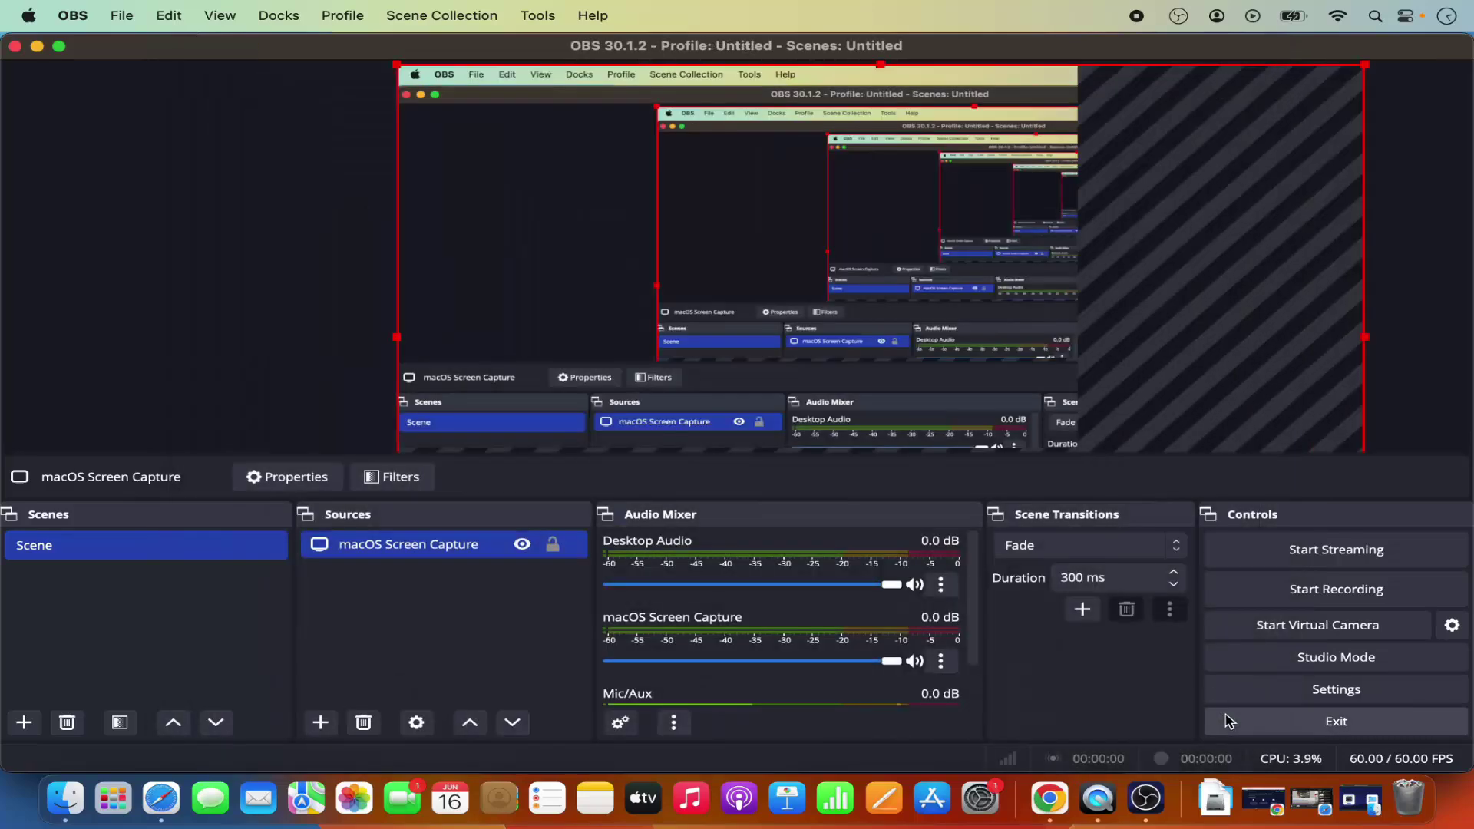
Recheck the screen capture source's properties, scale the source down to the canvas width and move it up to fill the canvas.
click(416, 722)
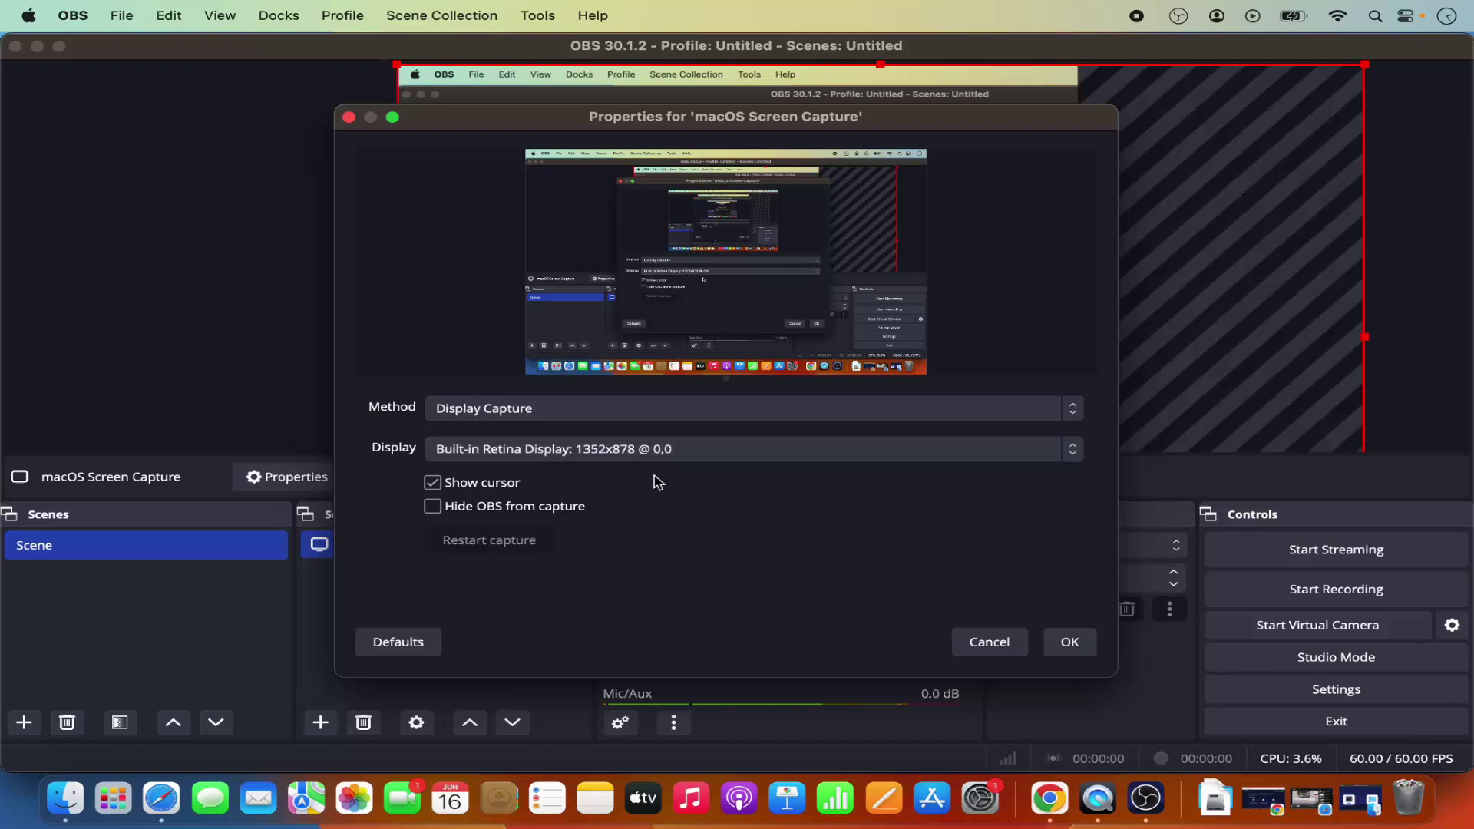
click(1067, 643)
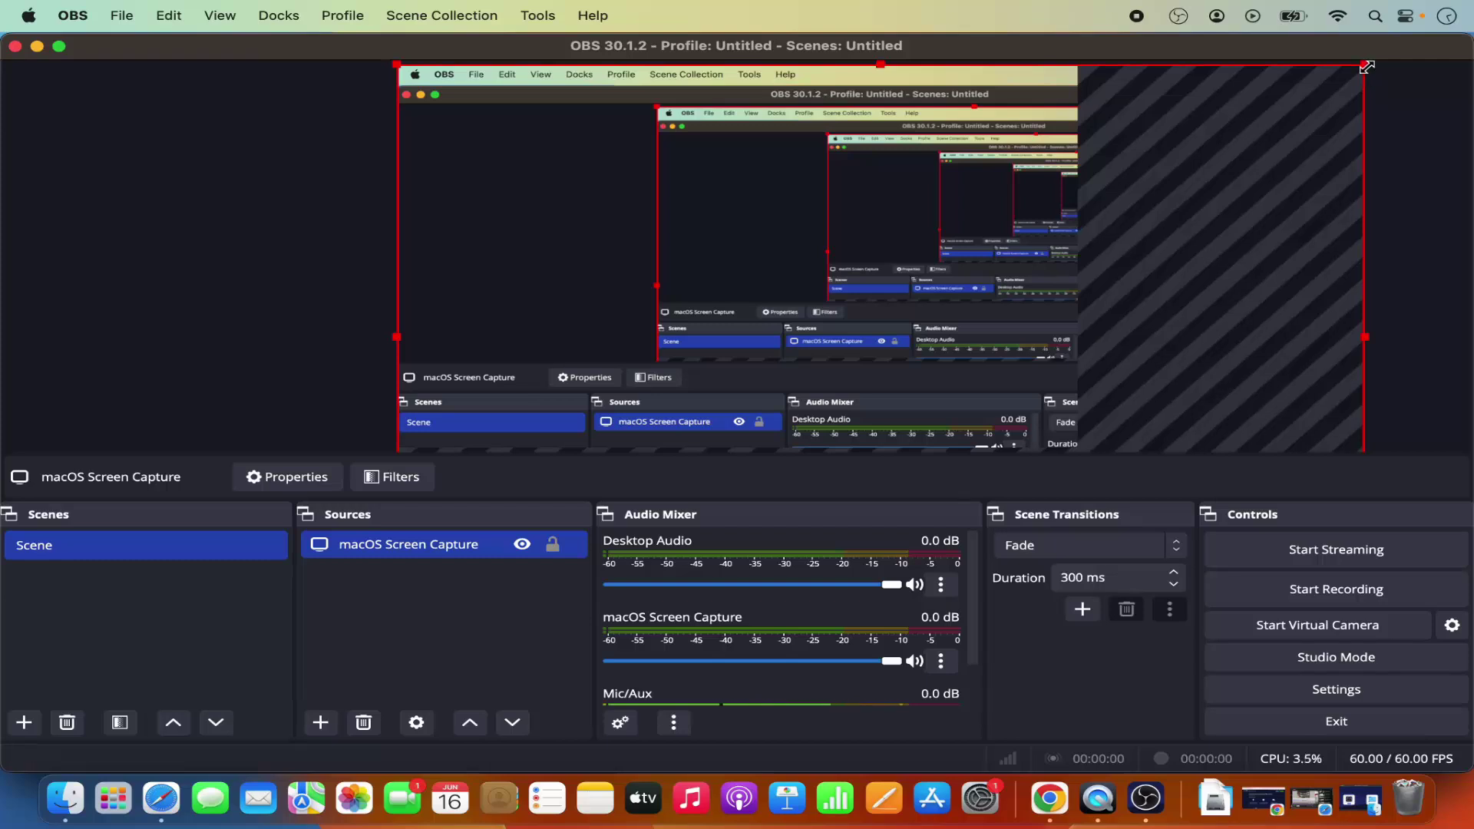
drag(1367, 67, 1040, 228)
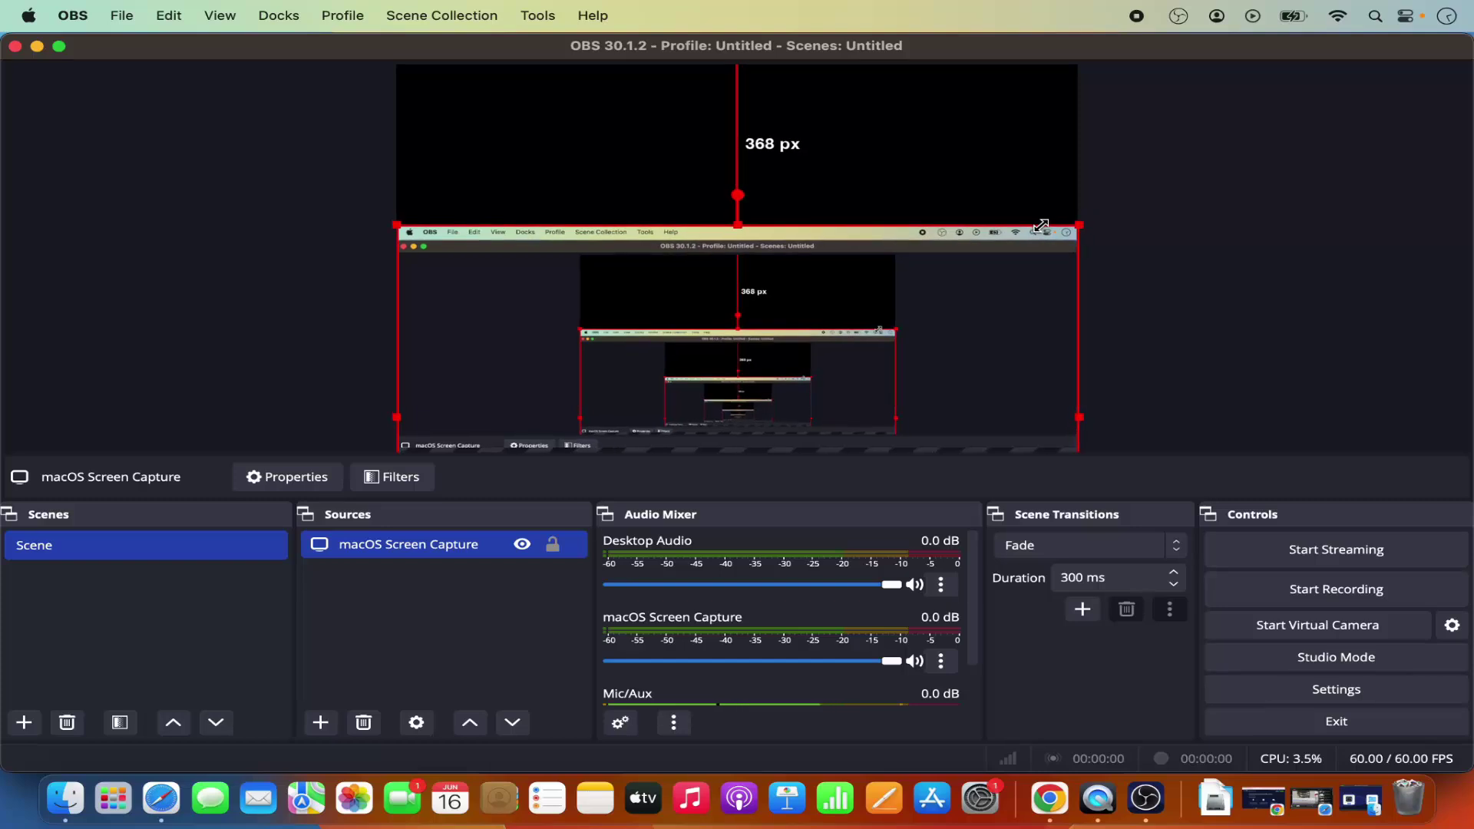
drag(975, 303, 972, 133)
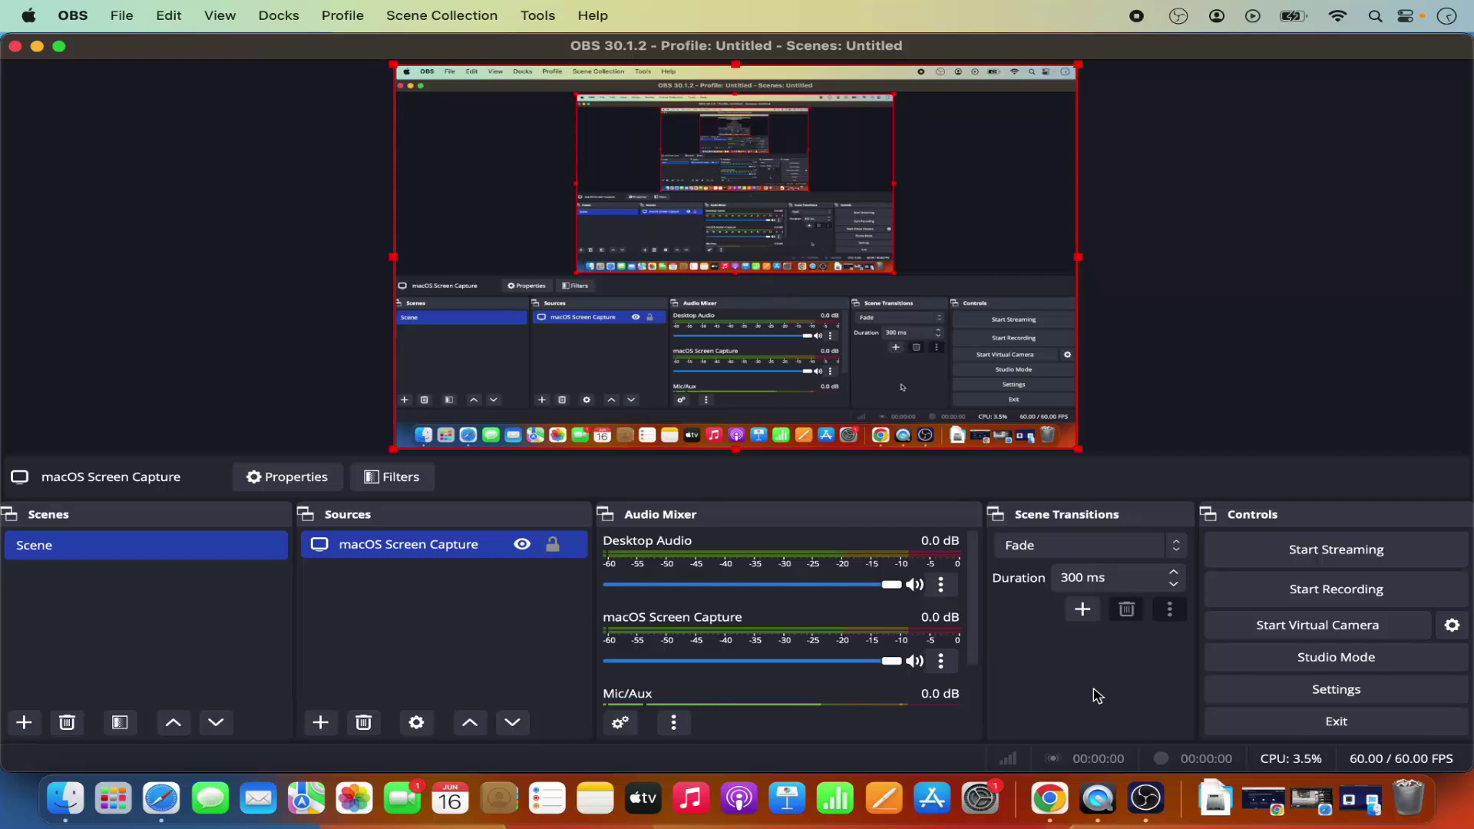
Review the recording output settings and choose MPEG-4 (.mp4) as the recording format.
click(1275, 690)
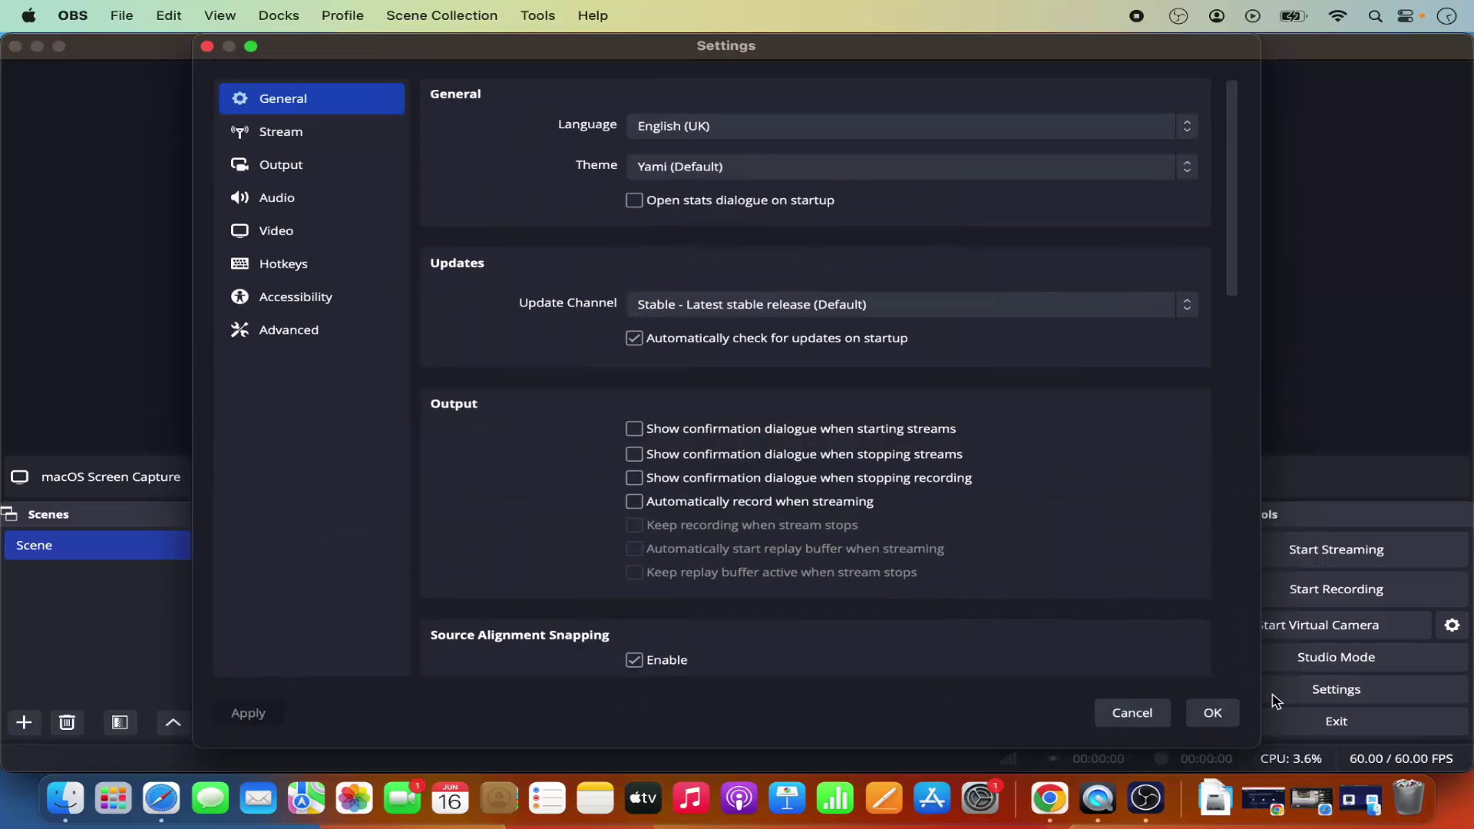
click(281, 163)
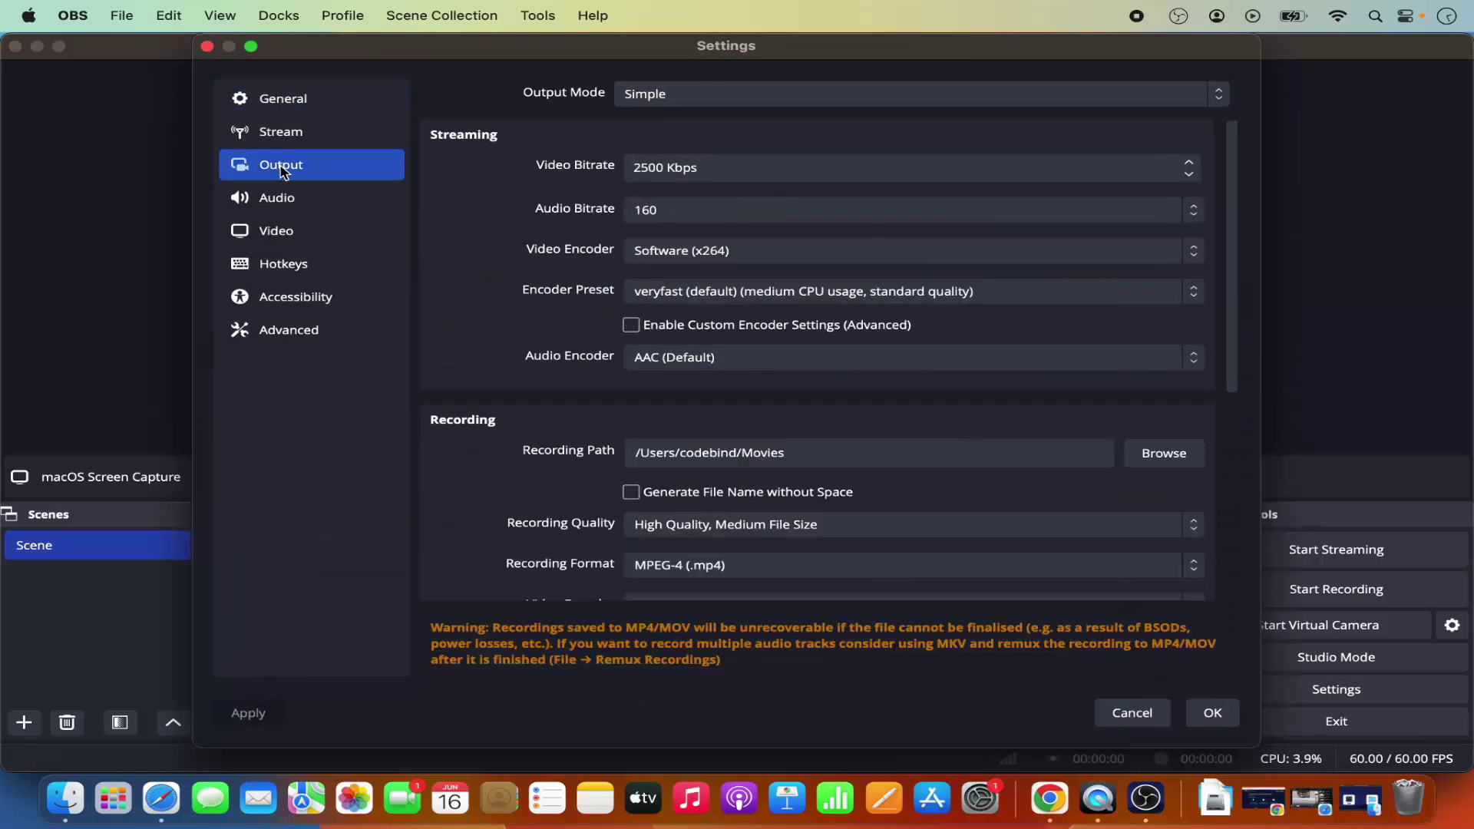
scroll(743, 480, down, 3)
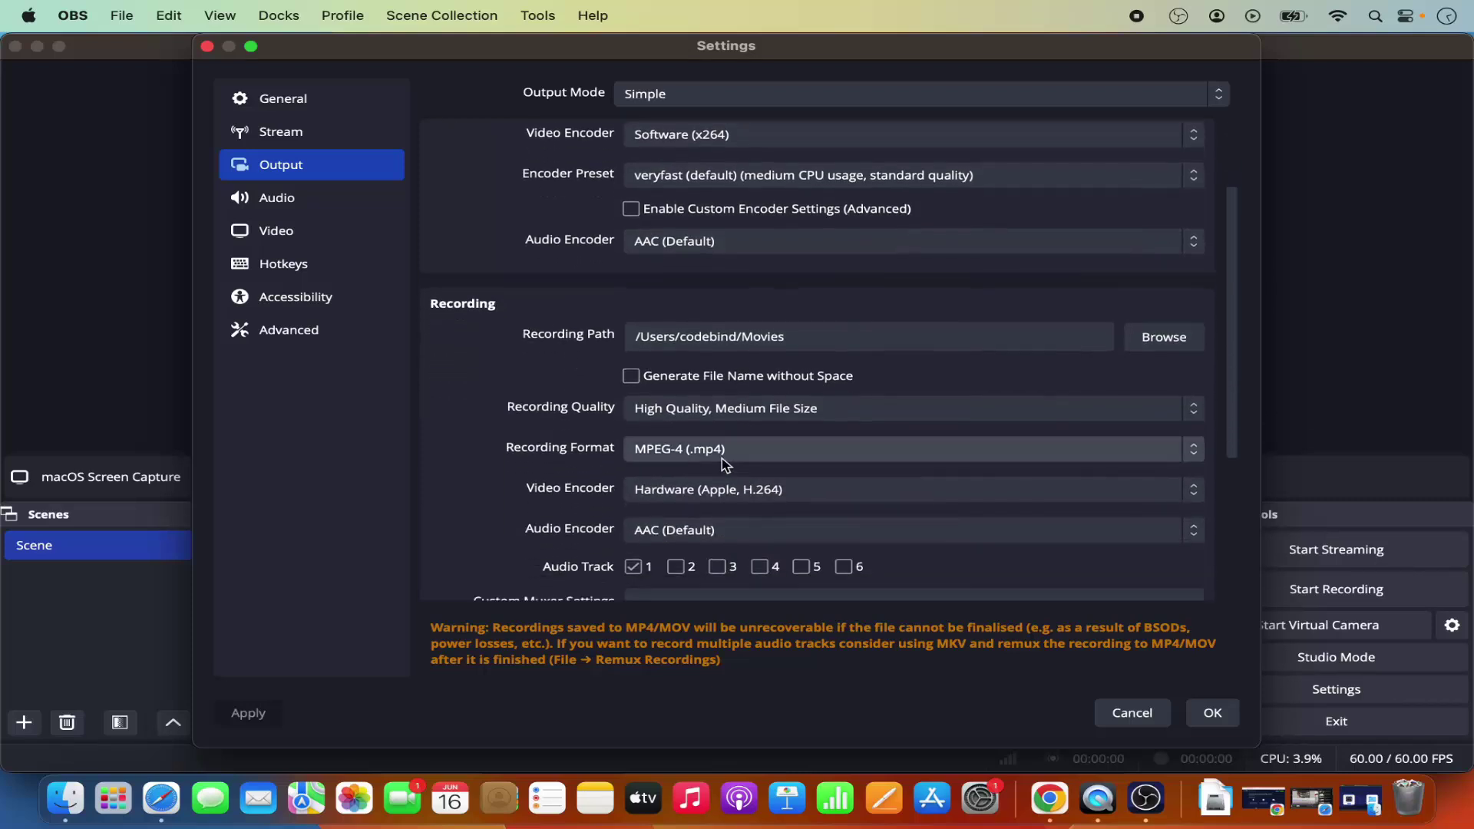
click(727, 453)
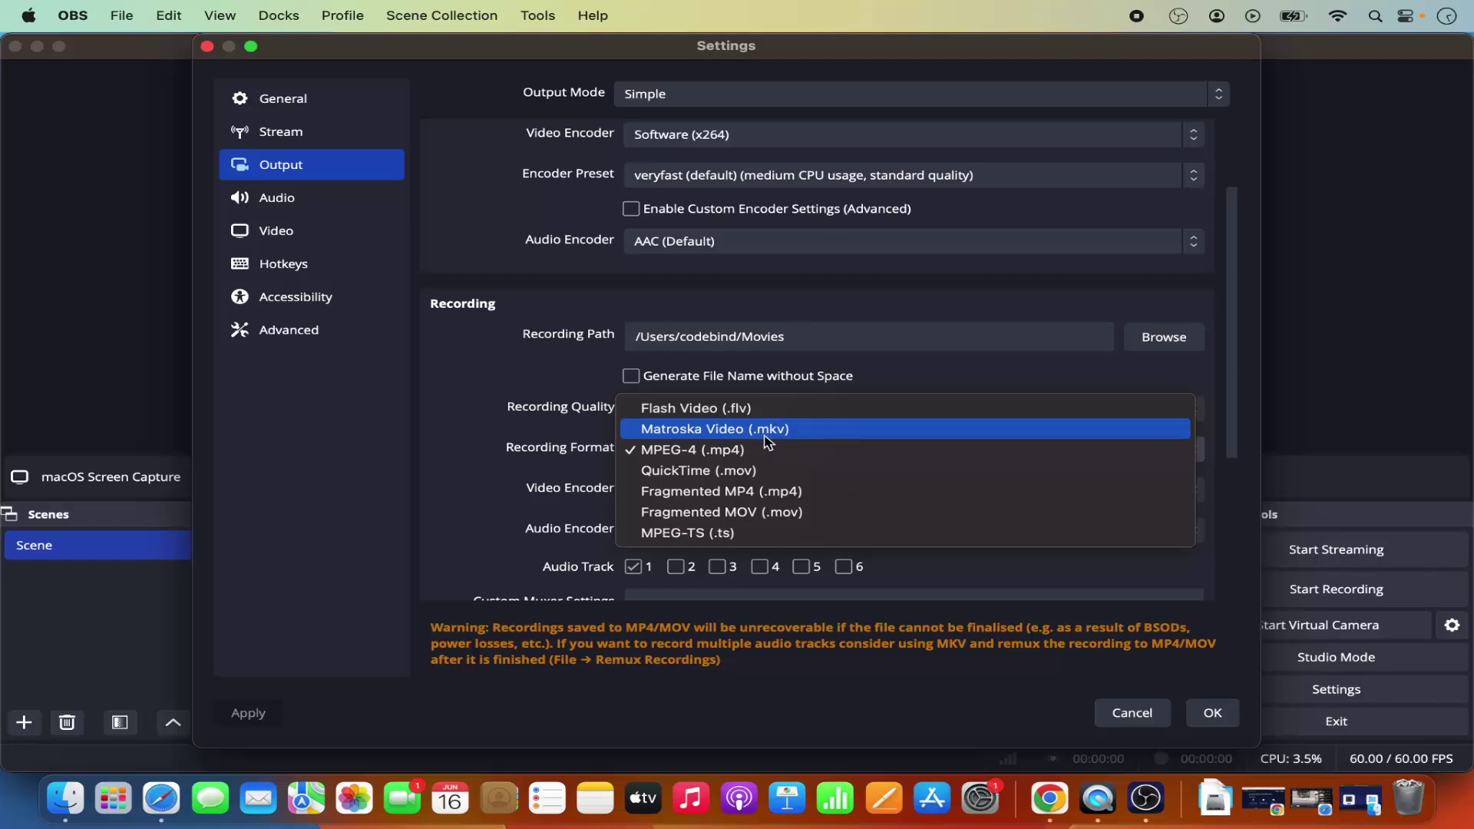
click(742, 450)
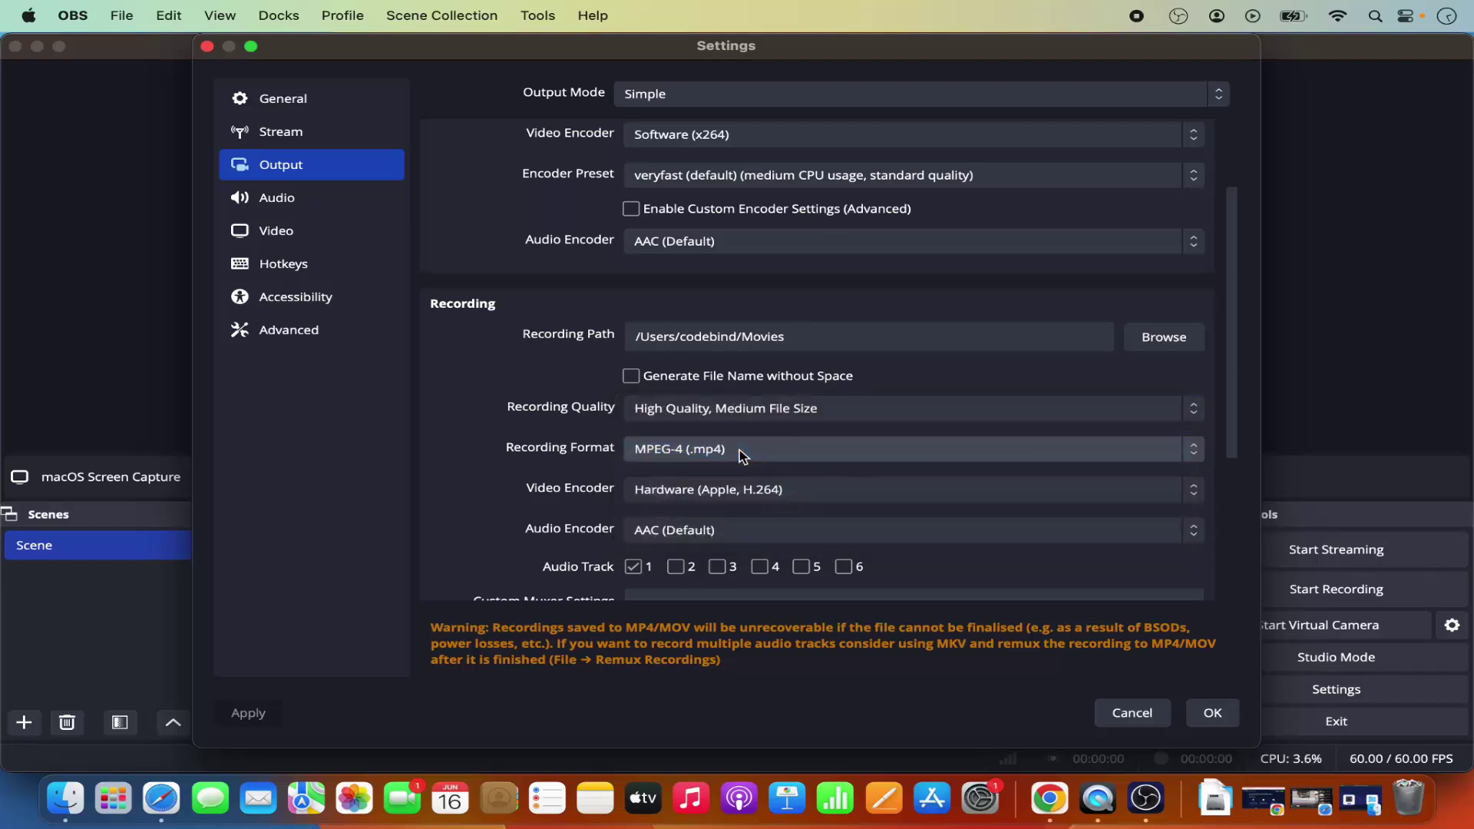
Check the available microphone devices for Mic/Auxiliary Audio in the audio settings, keeping Default.
click(291, 203)
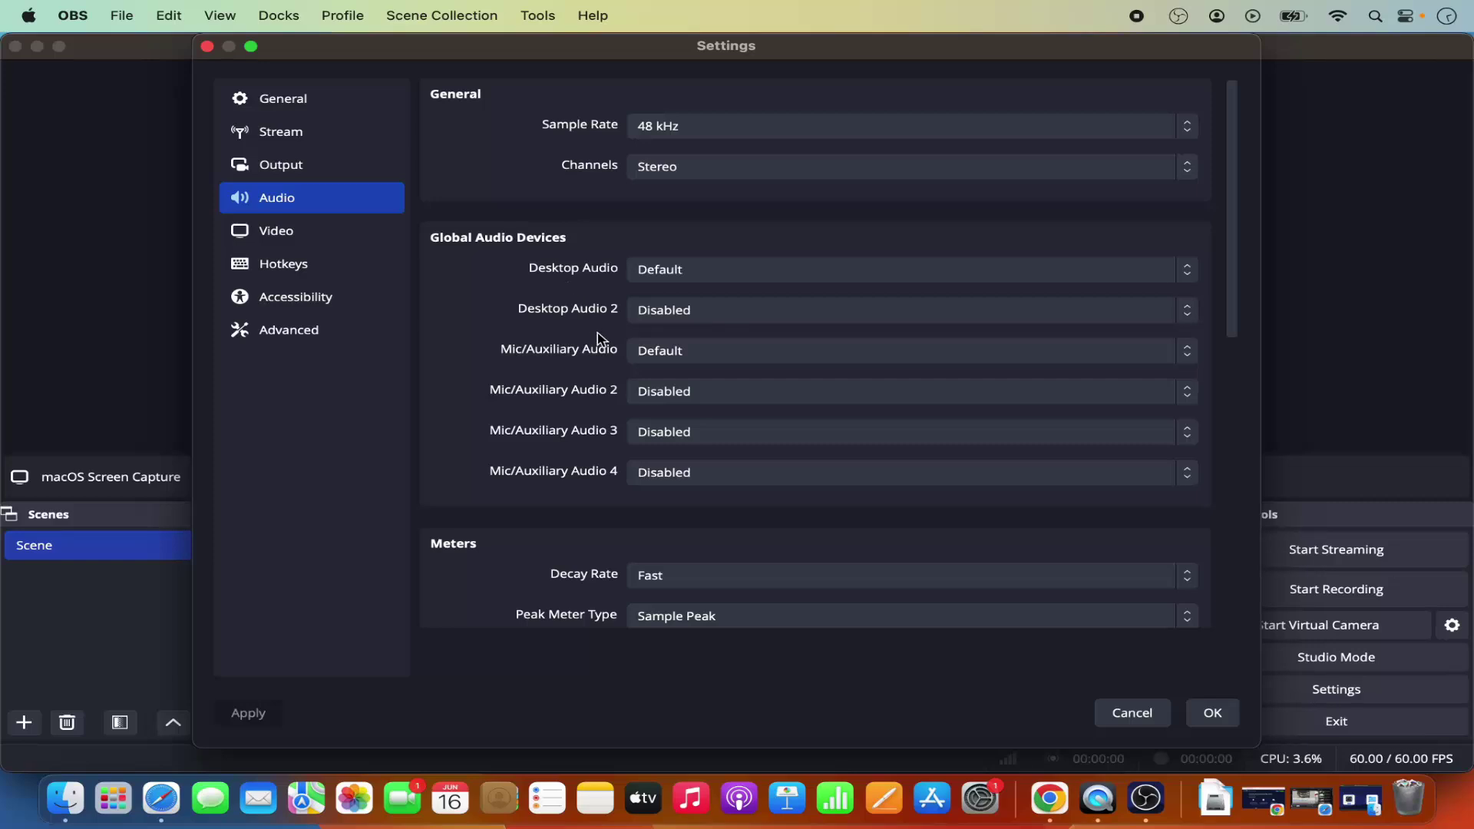
click(651, 353)
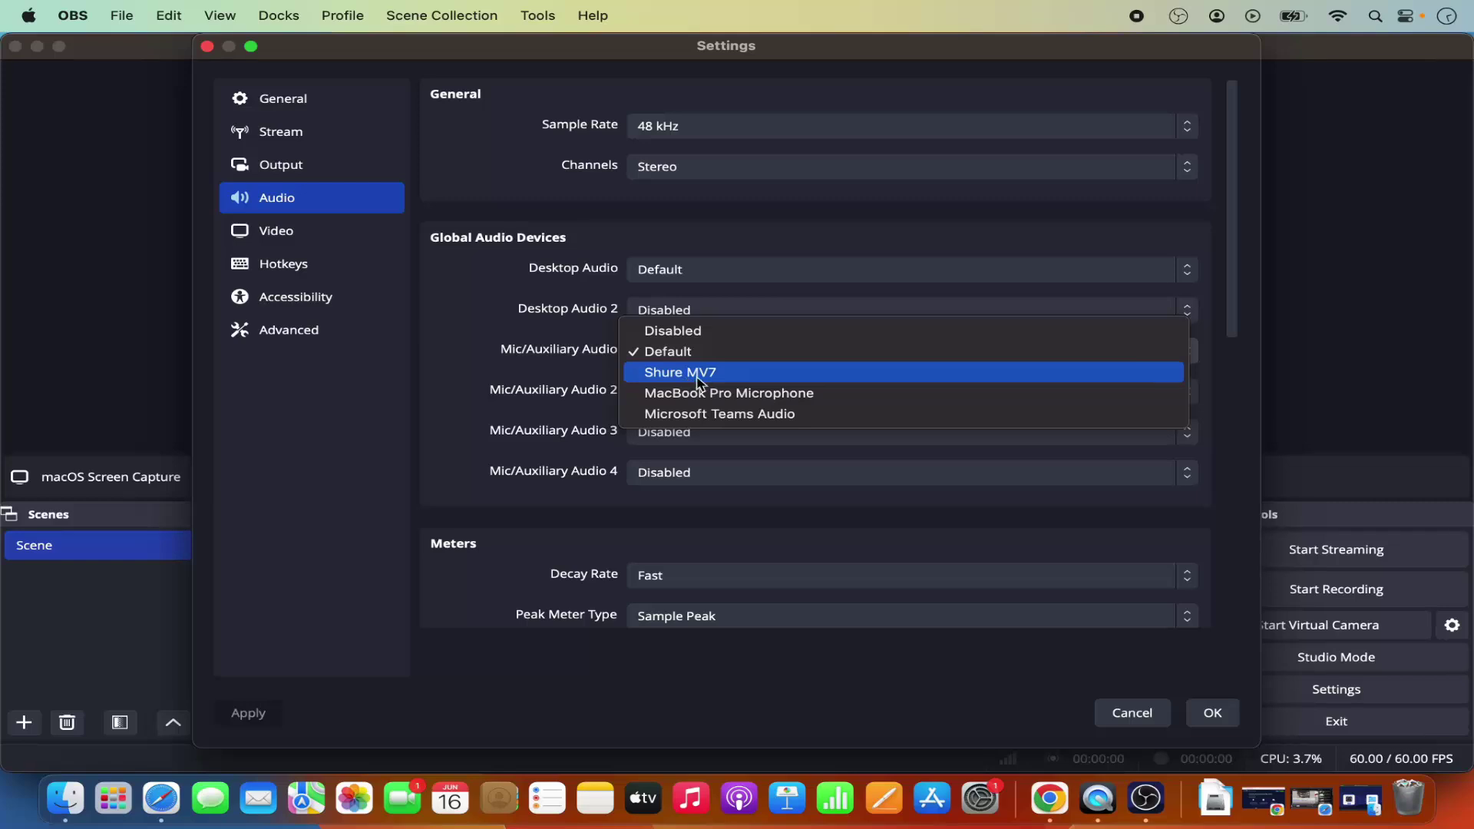
click(572, 342)
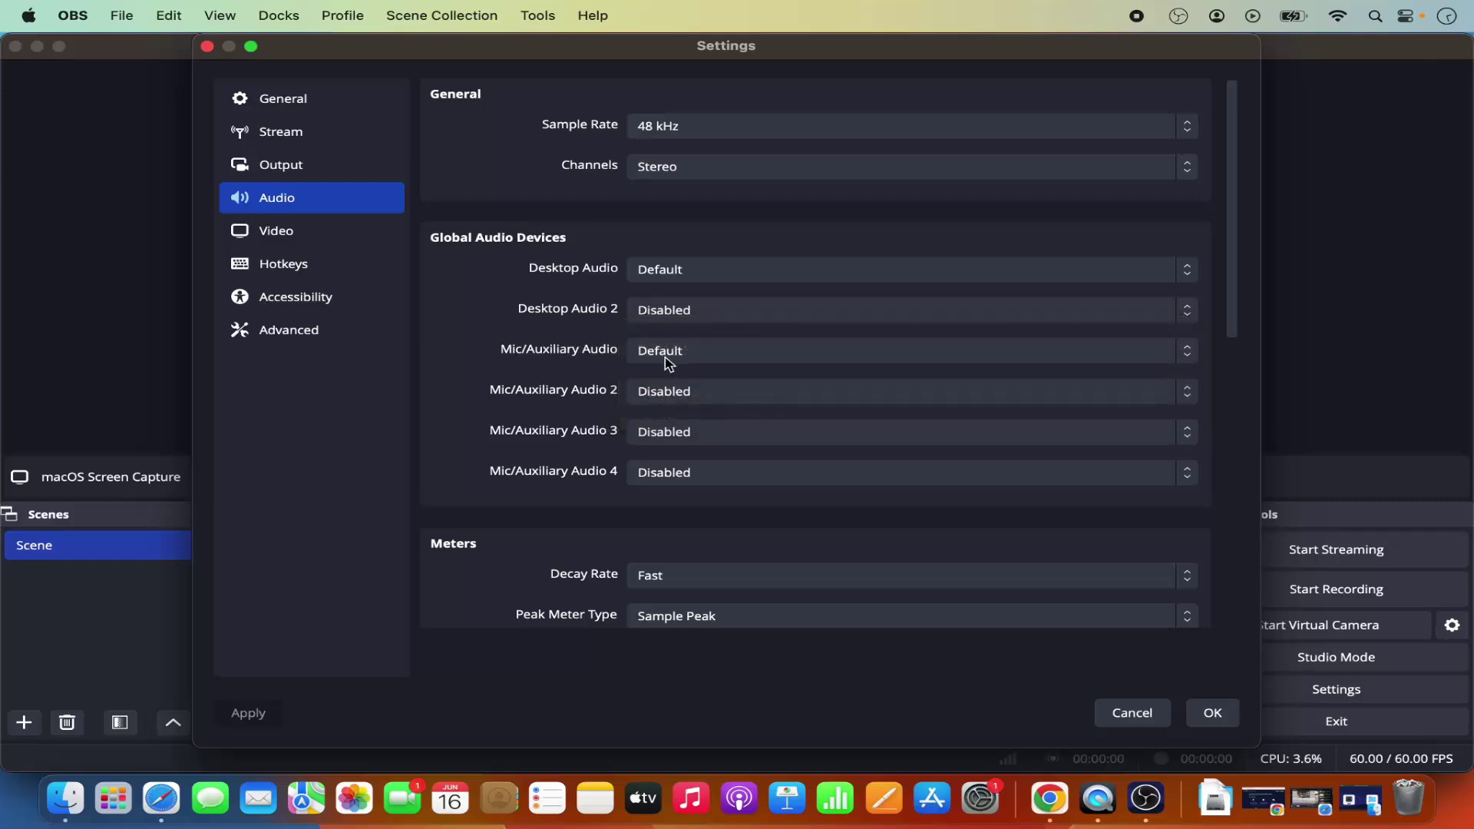
Check the recording path in the output settings and confirm the settings.
click(321, 176)
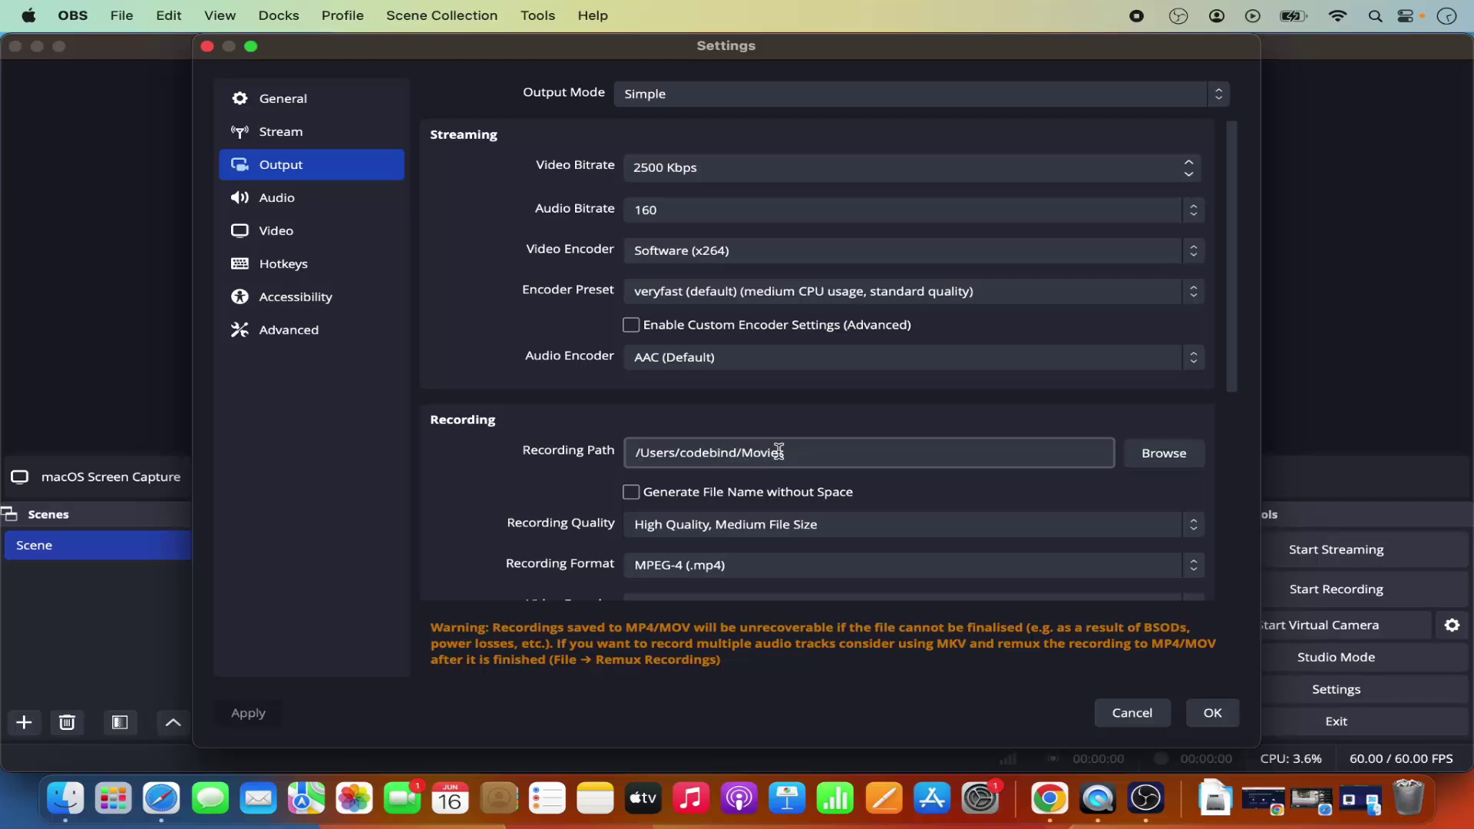
drag(801, 453, 627, 452)
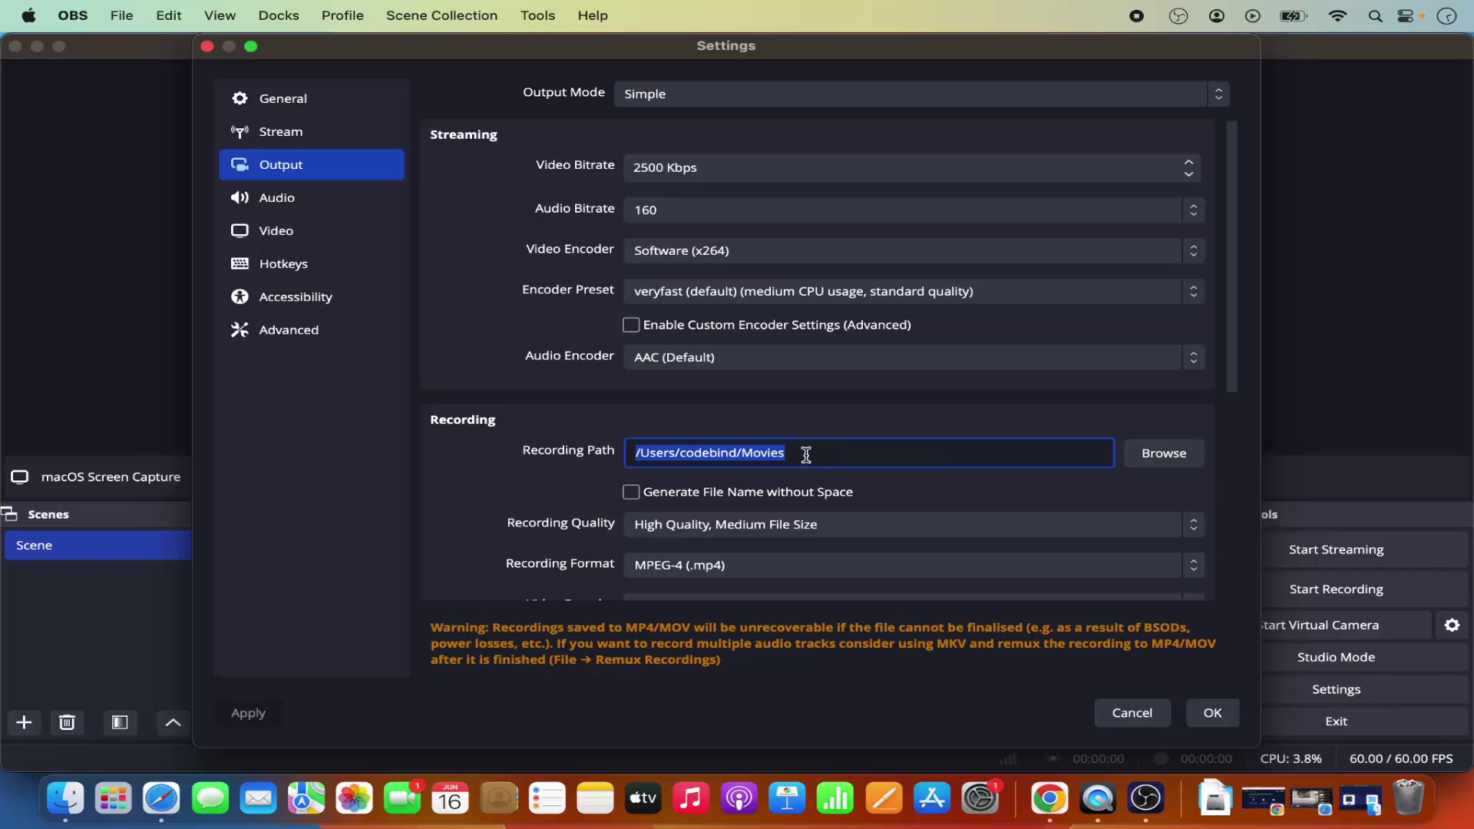
click(1209, 713)
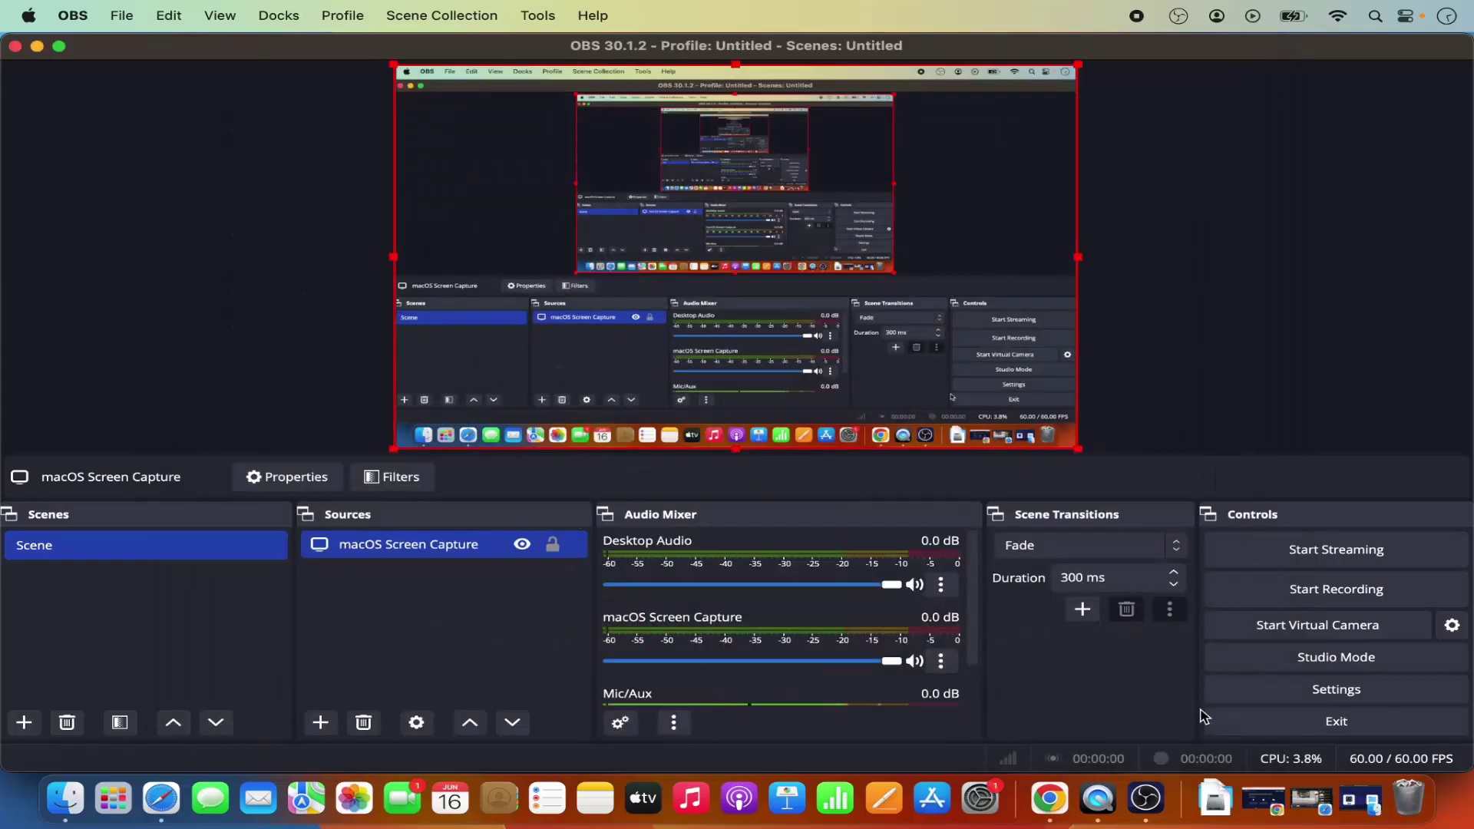
Start a test recording, minimize OBS and switch to Chrome to show the Open Broadcaster Software home page.
click(1310, 597)
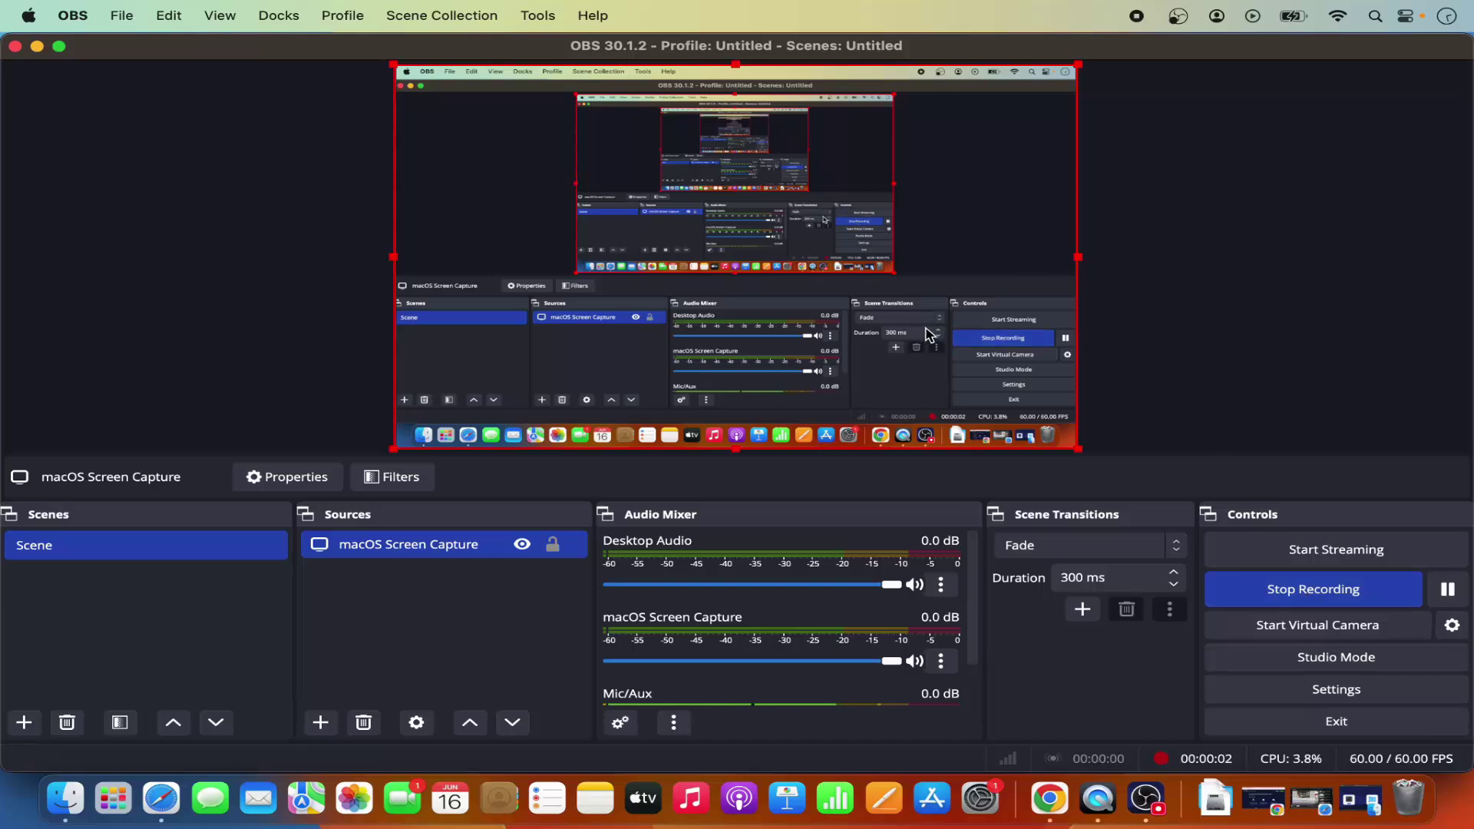
click(36, 47)
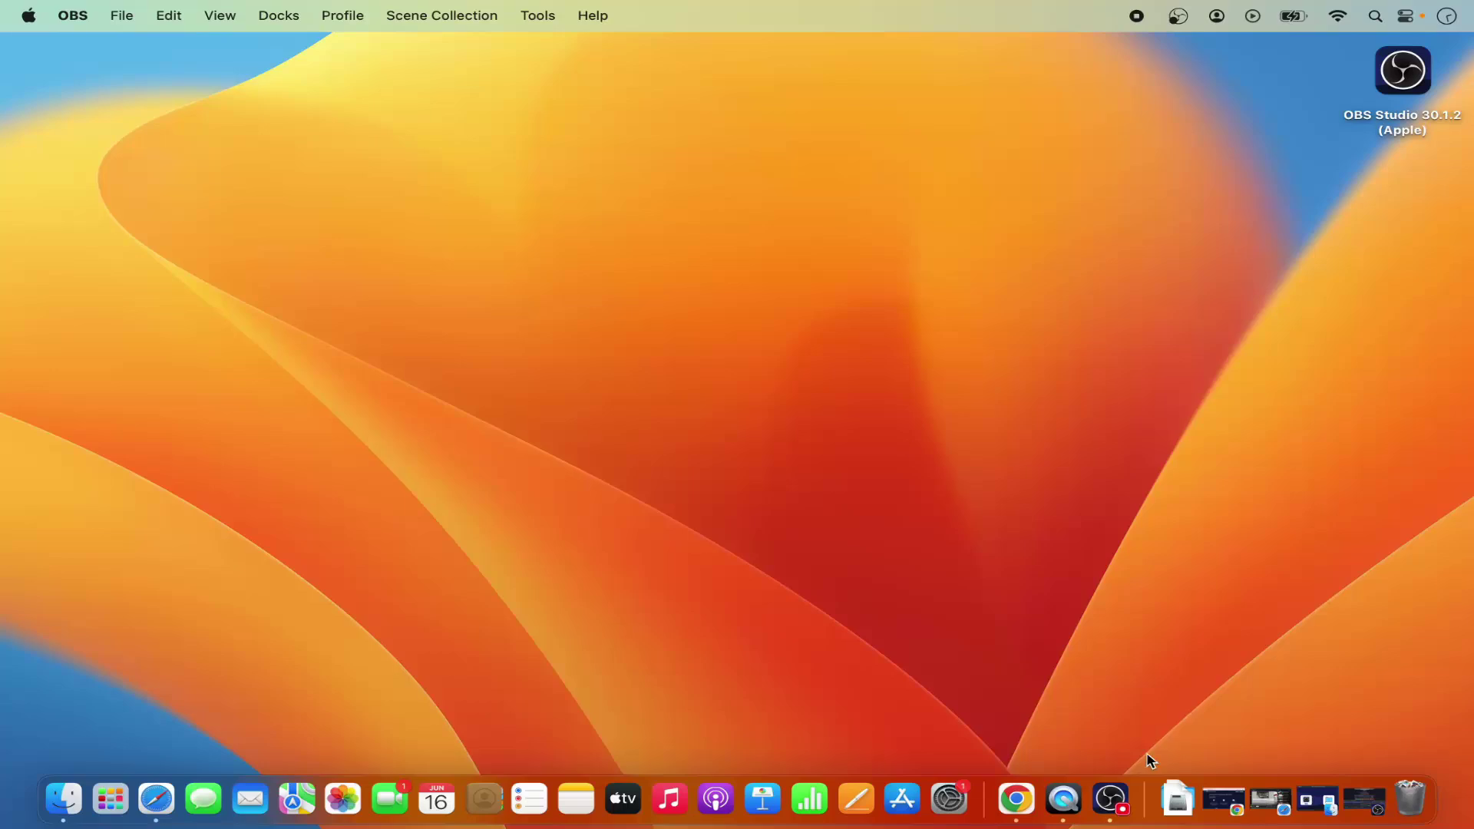
click(1015, 799)
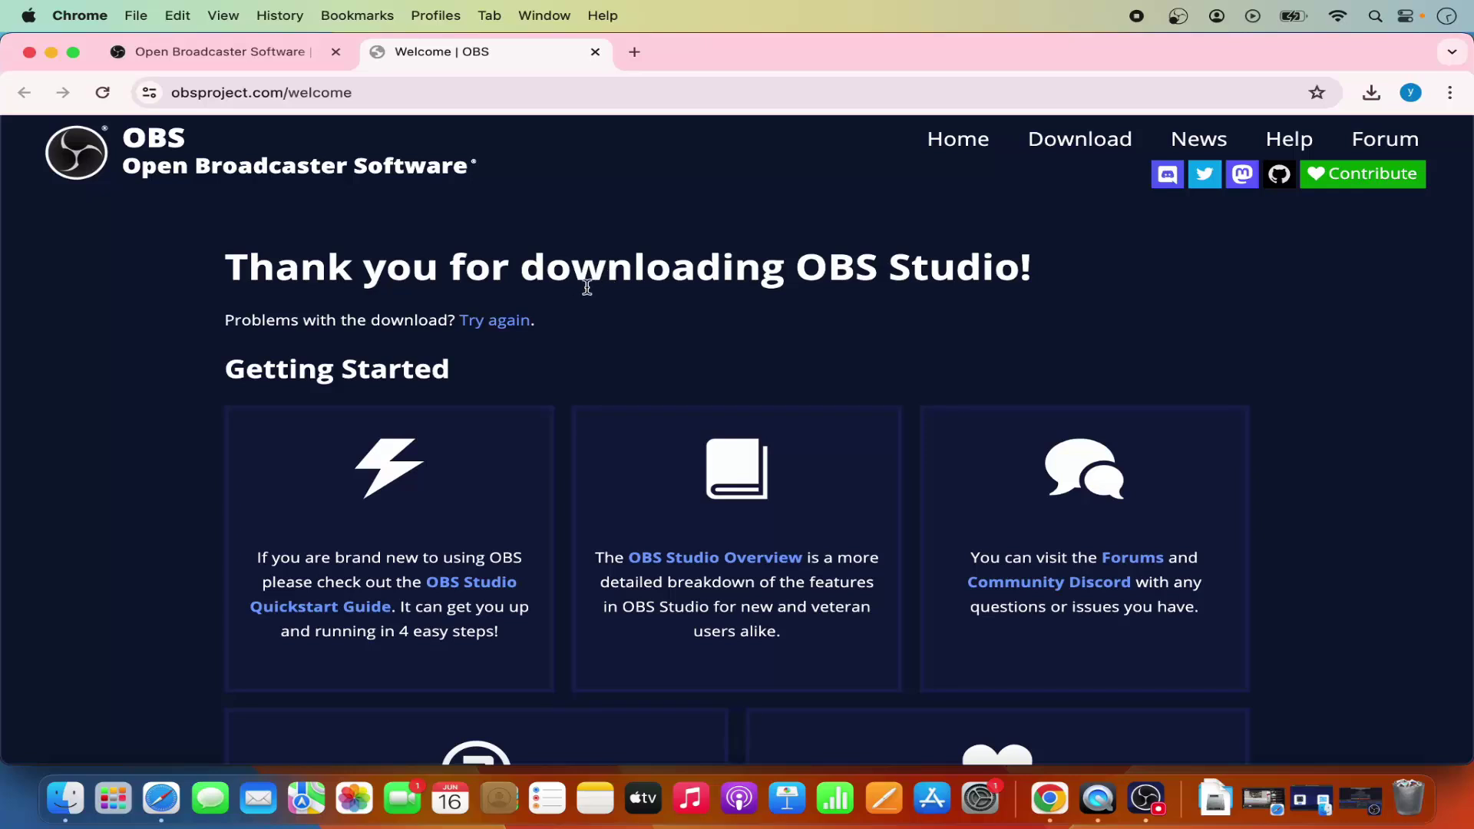
click(300, 60)
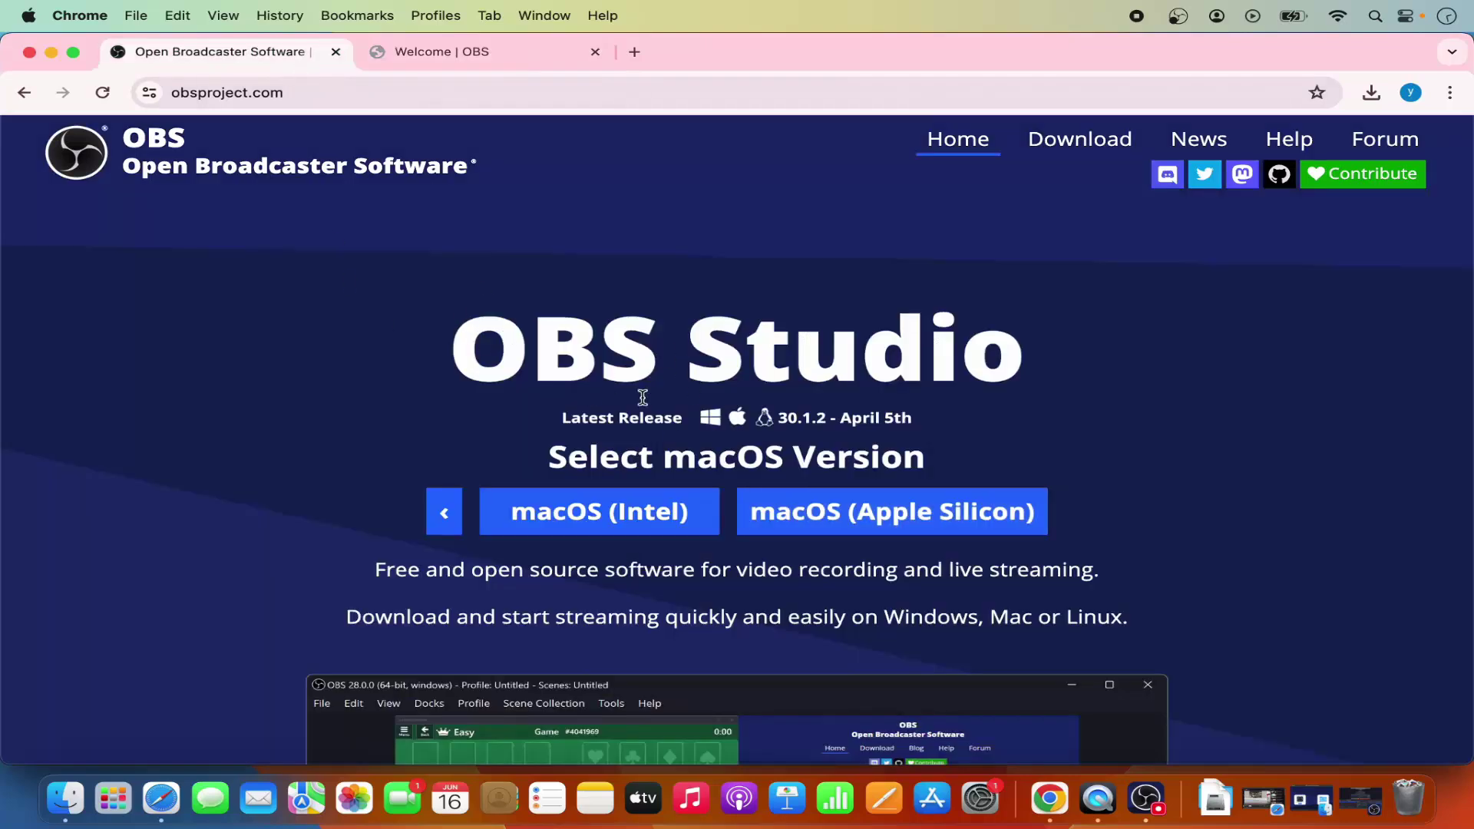
Minimize Chrome, return to OBS and stop the recording.
click(51, 52)
click(1106, 800)
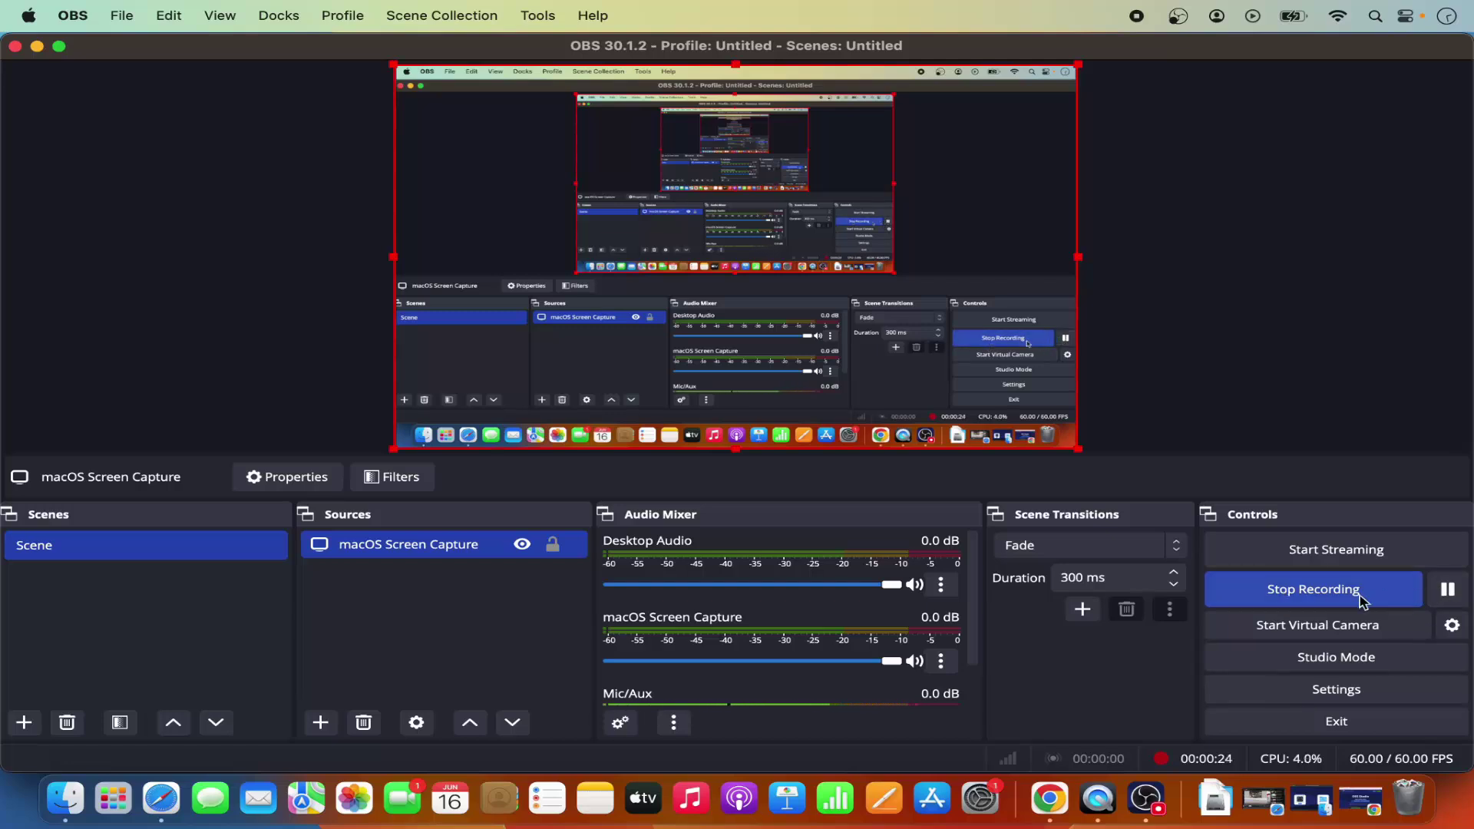
click(1302, 591)
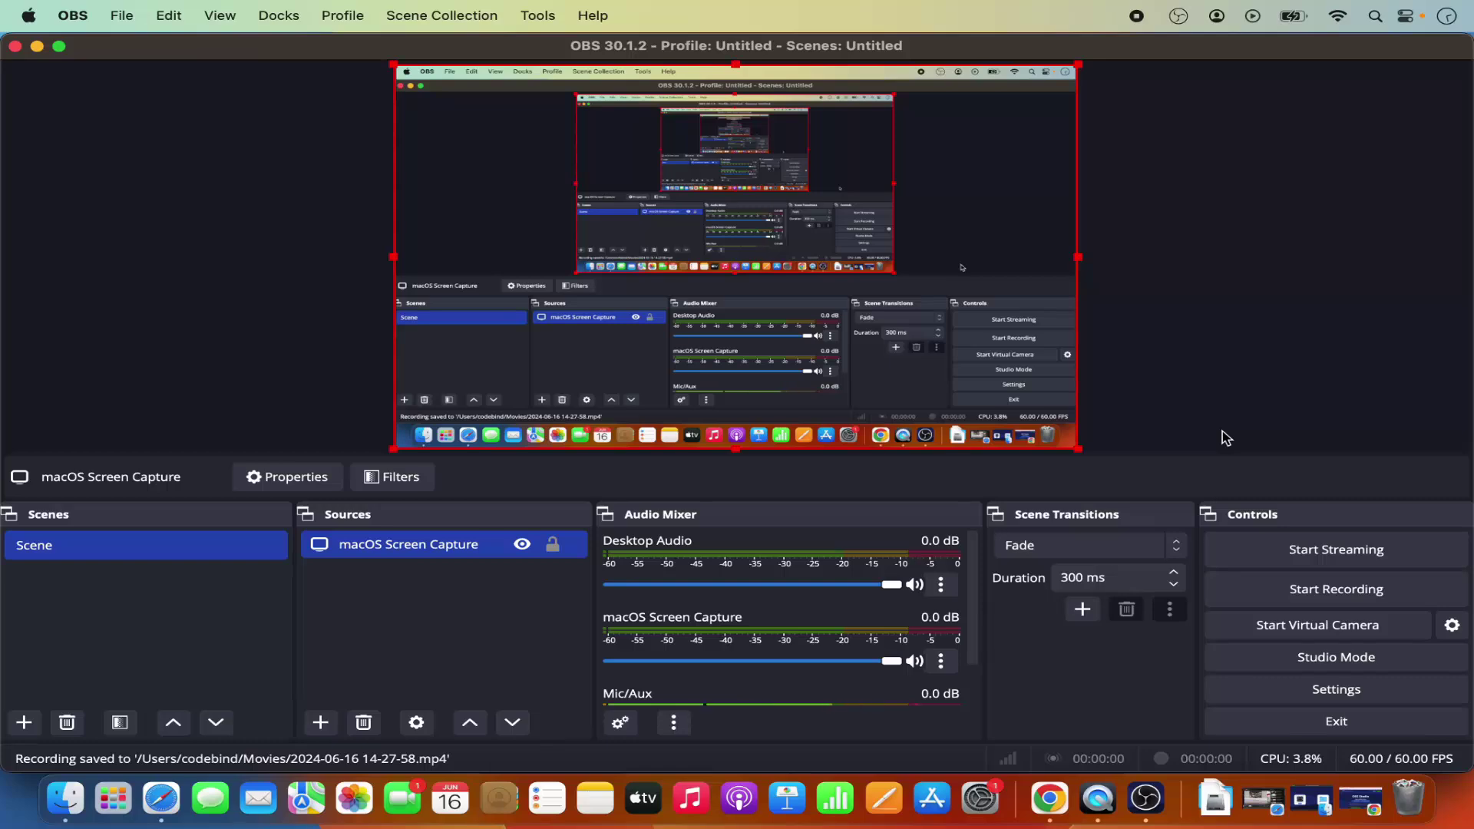
Minimize OBS, switch to Finder and open the Movies folder inside the home folder.
click(36, 47)
click(247, 98)
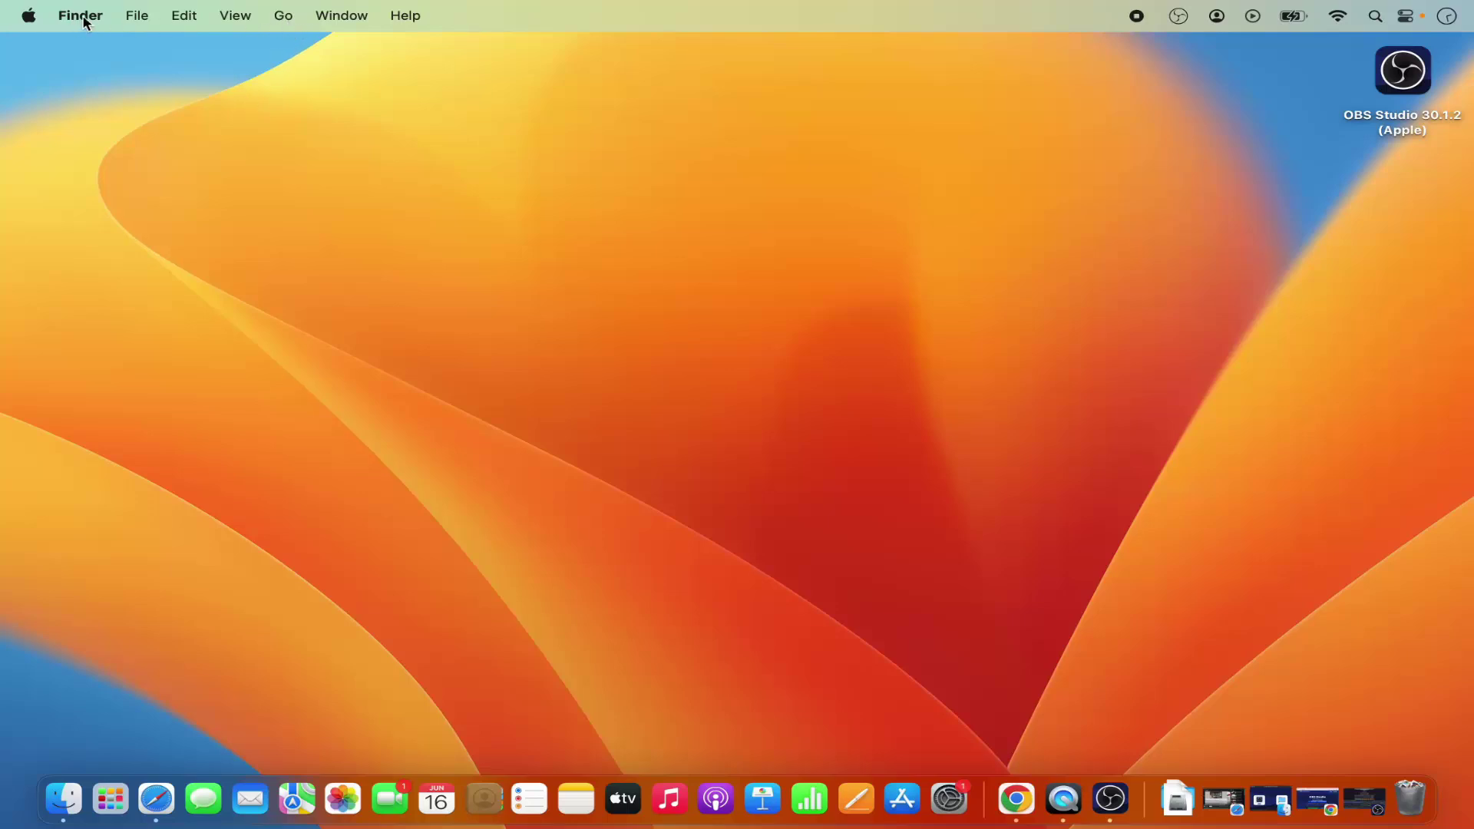
click(283, 16)
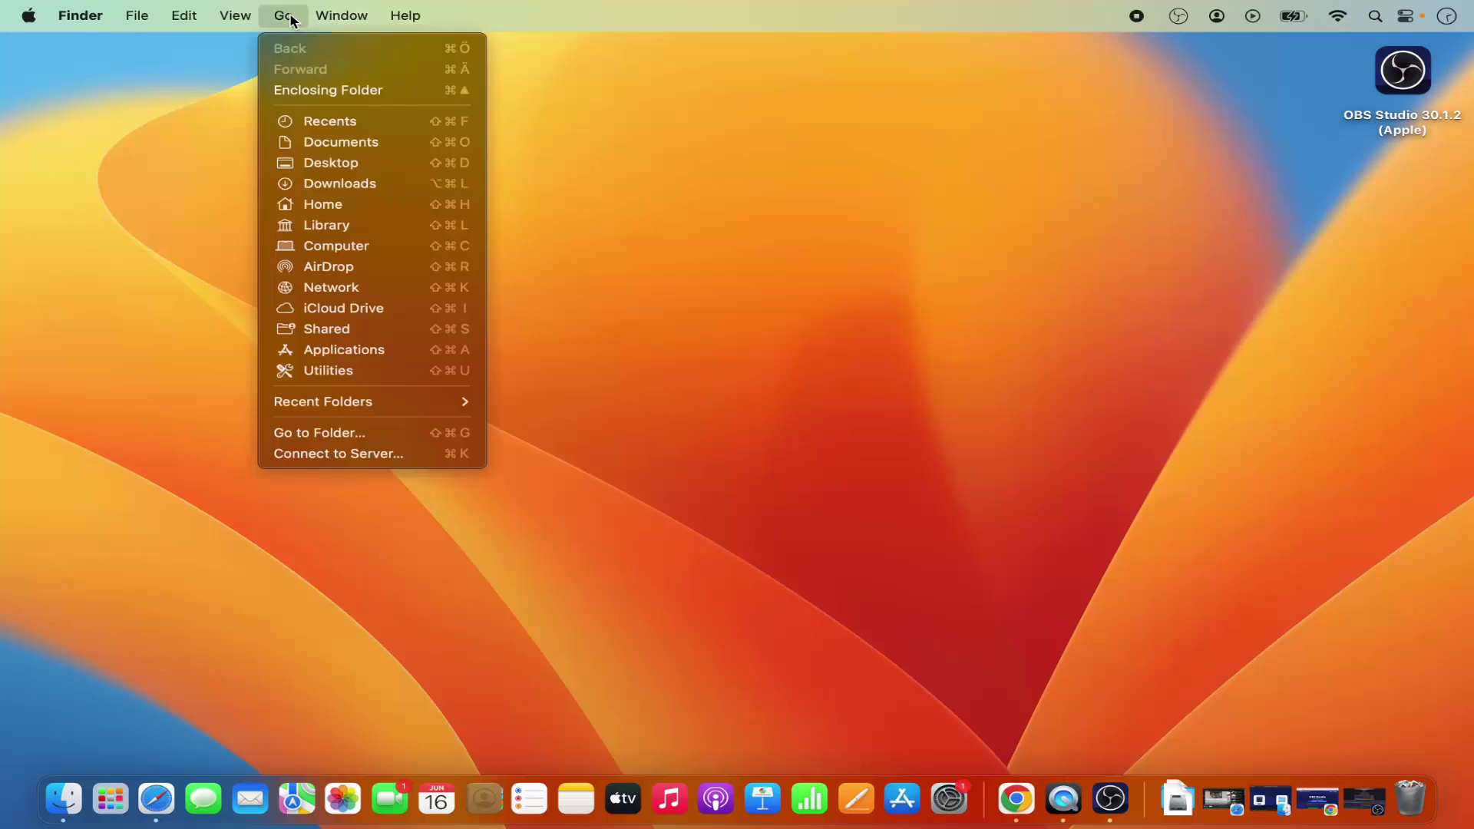
click(339, 204)
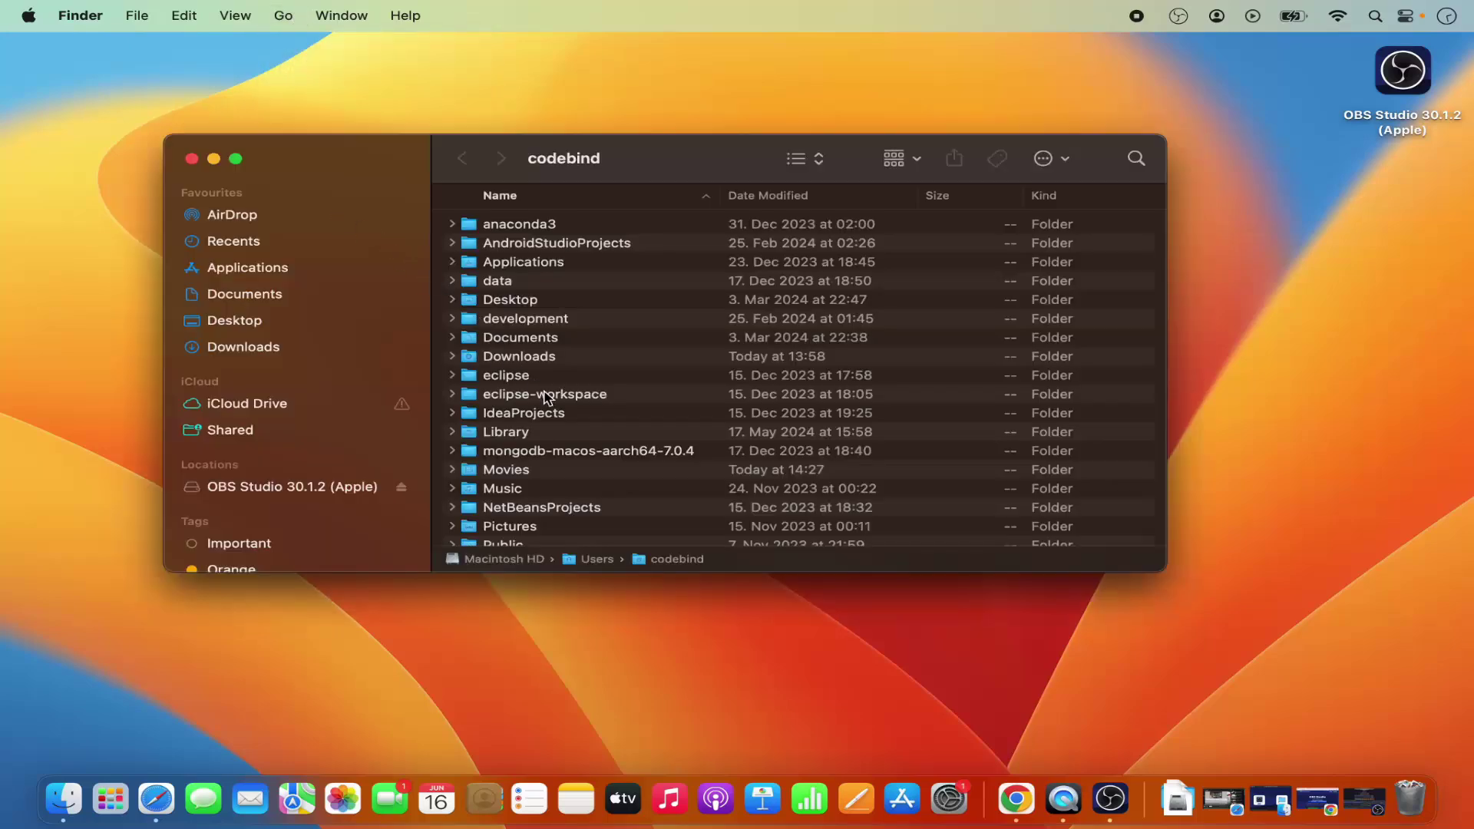
scroll(548, 397, down, 3)
scroll(538, 396, down, 1)
double_click(523, 380)
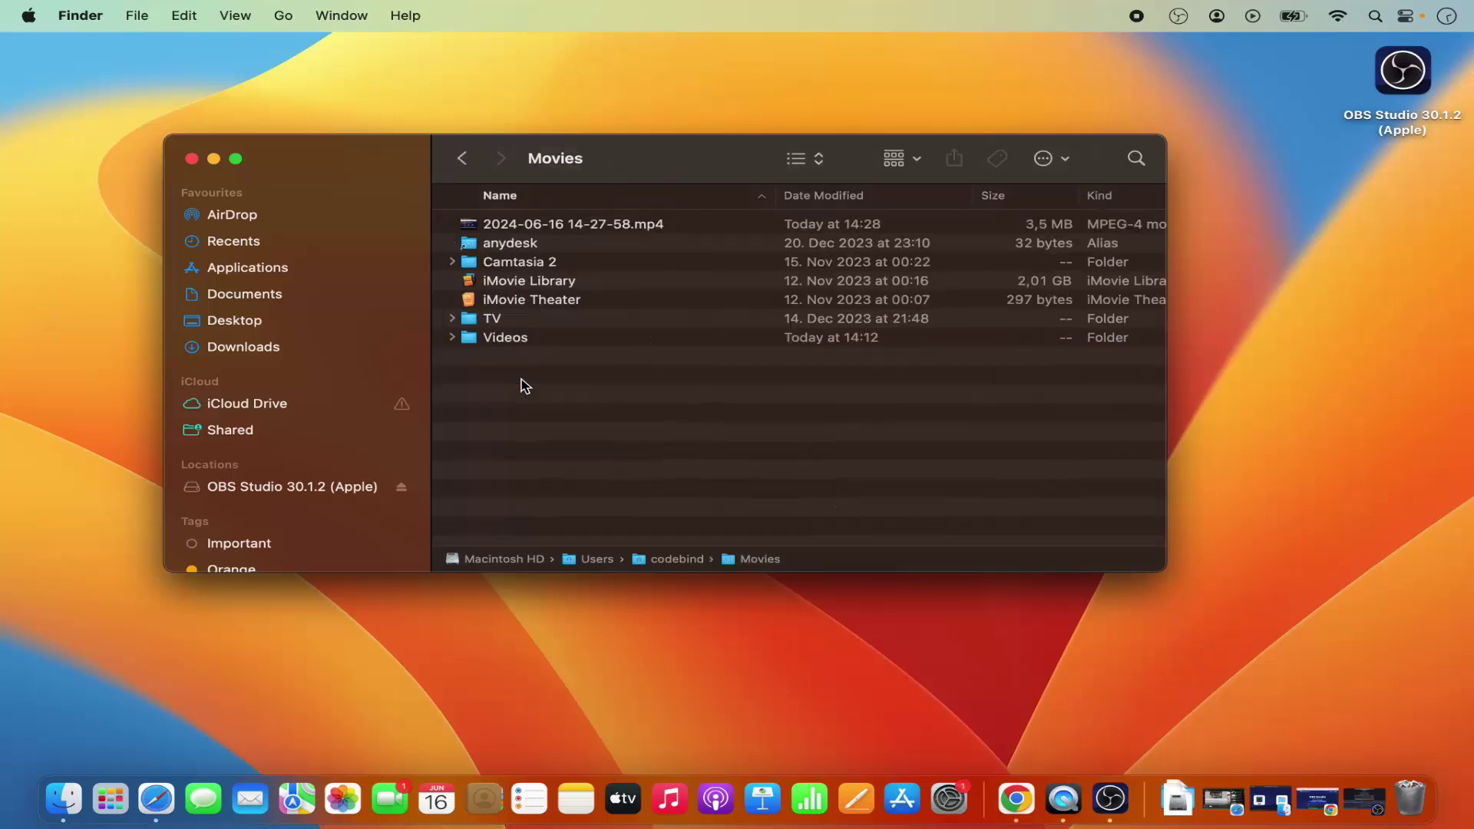
click(566, 229)
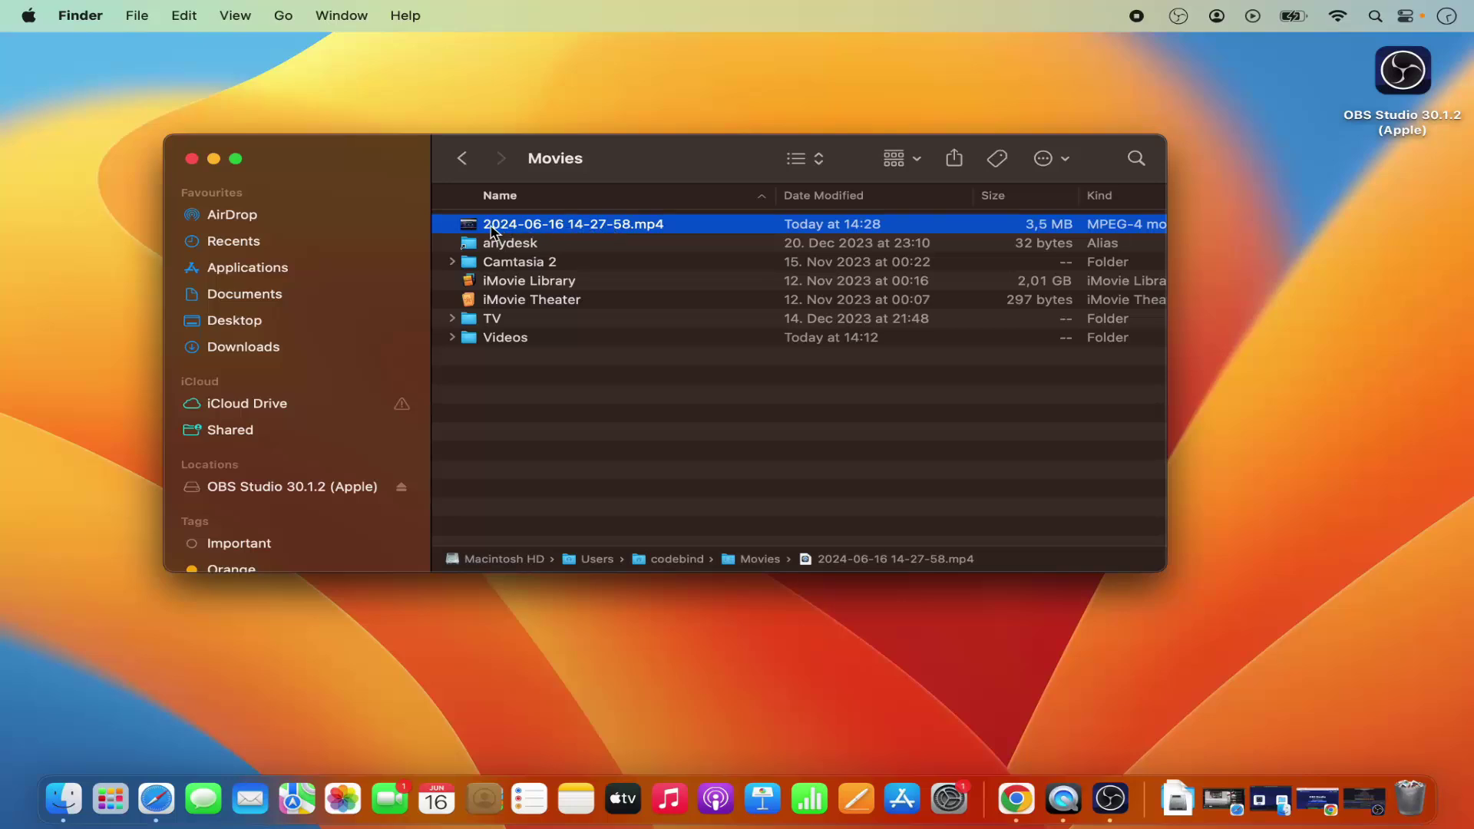
double_click(546, 230)
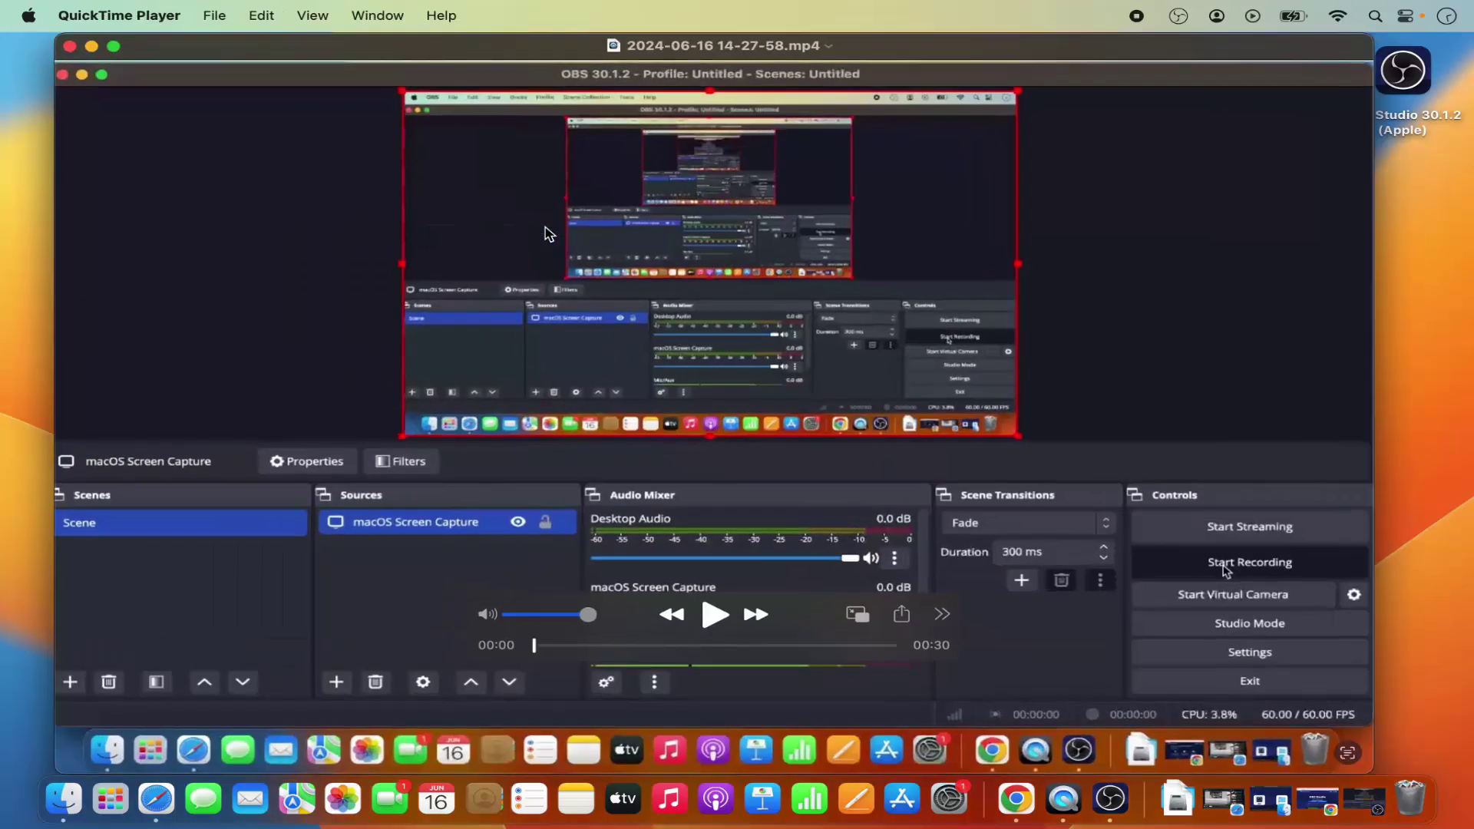
click(716, 615)
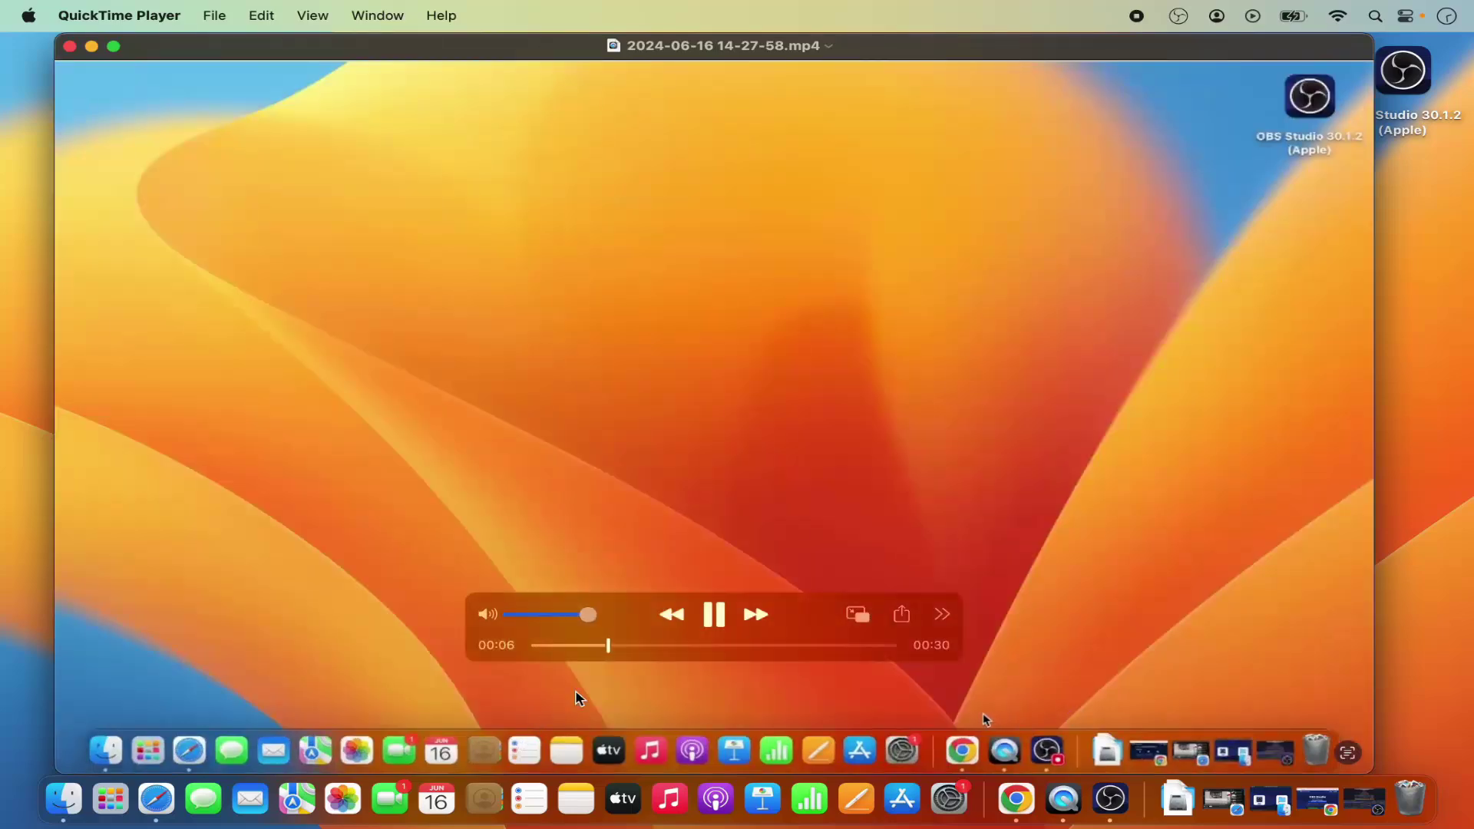
Skip forward and back through the recording to check its content, then pause playback at about 00:10.
click(680, 645)
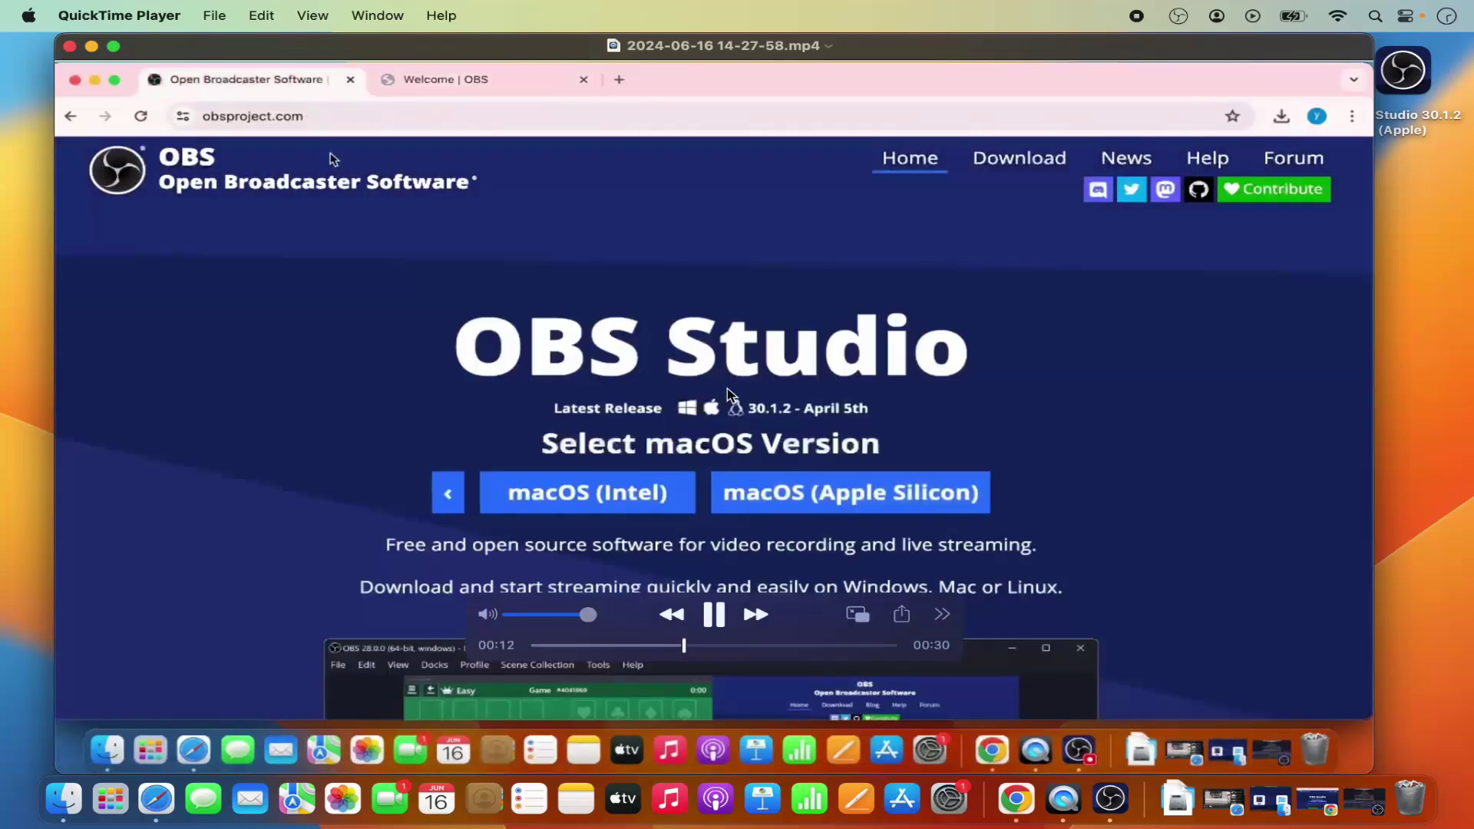
click(798, 645)
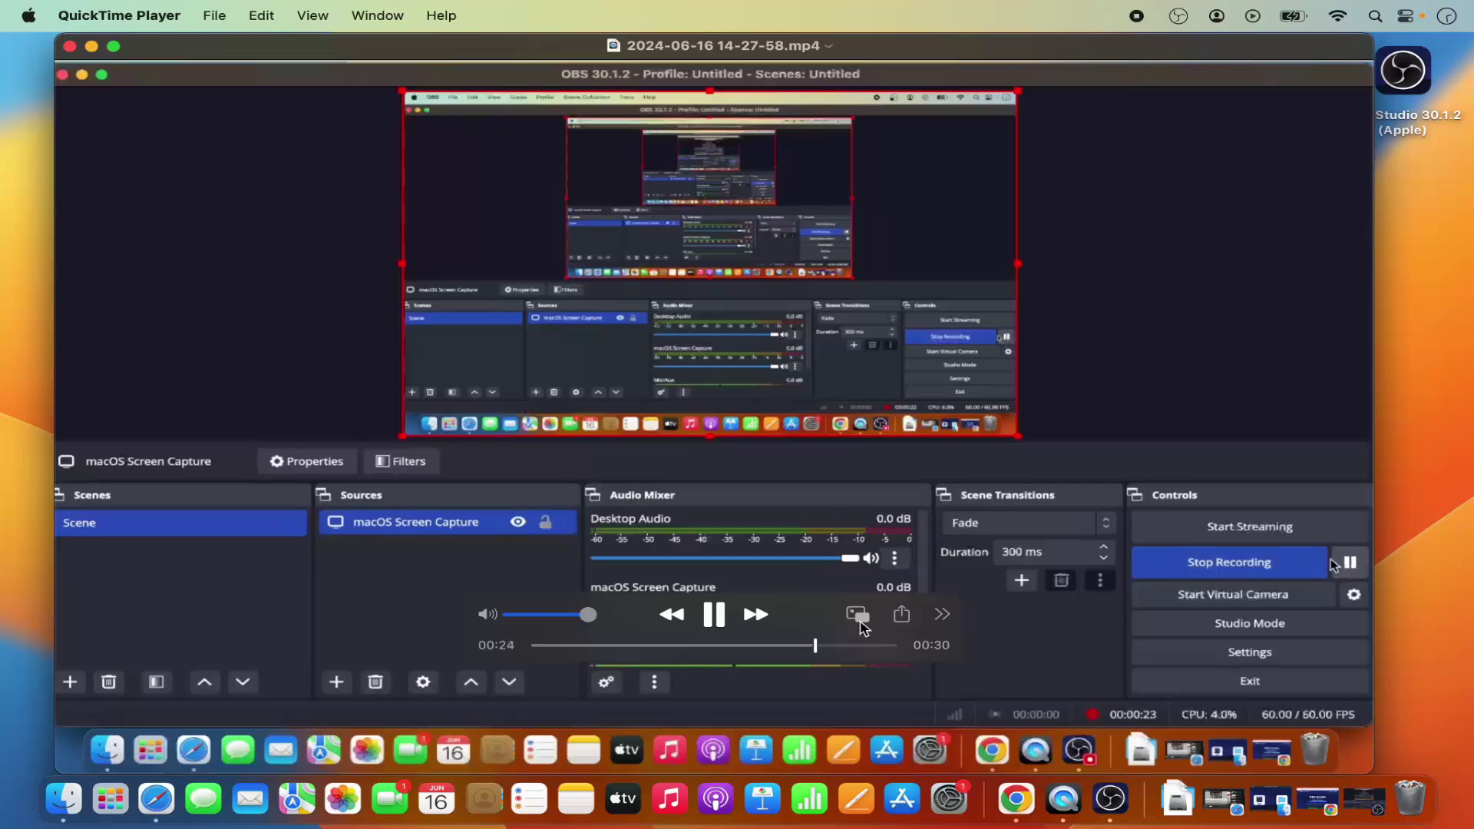
click(870, 645)
drag(768, 645, 693, 645)
click(641, 645)
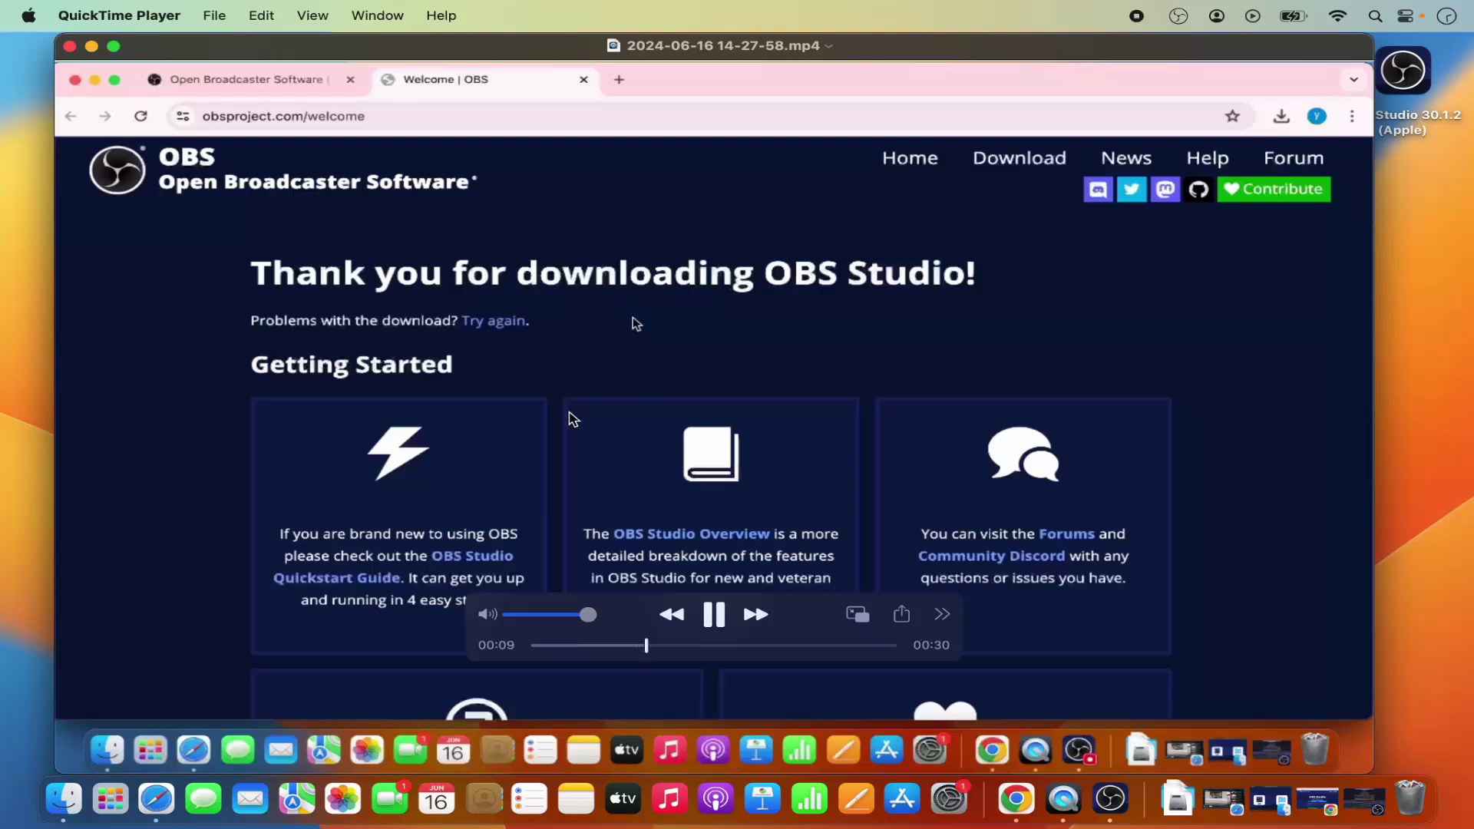
click(716, 617)
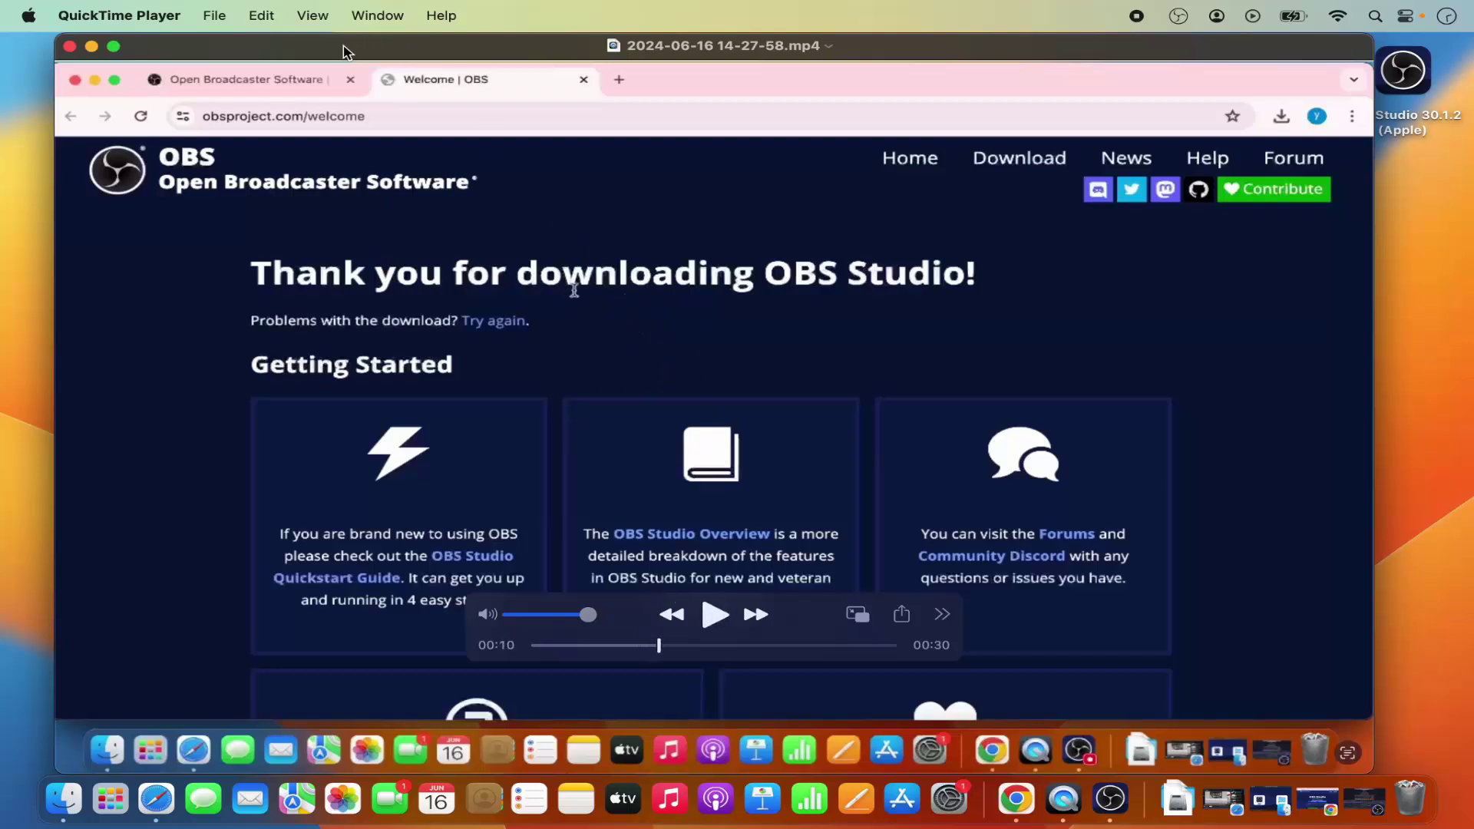
Close the recording's player window and minimize the Movies folder window.
drag(318, 56, 350, 79)
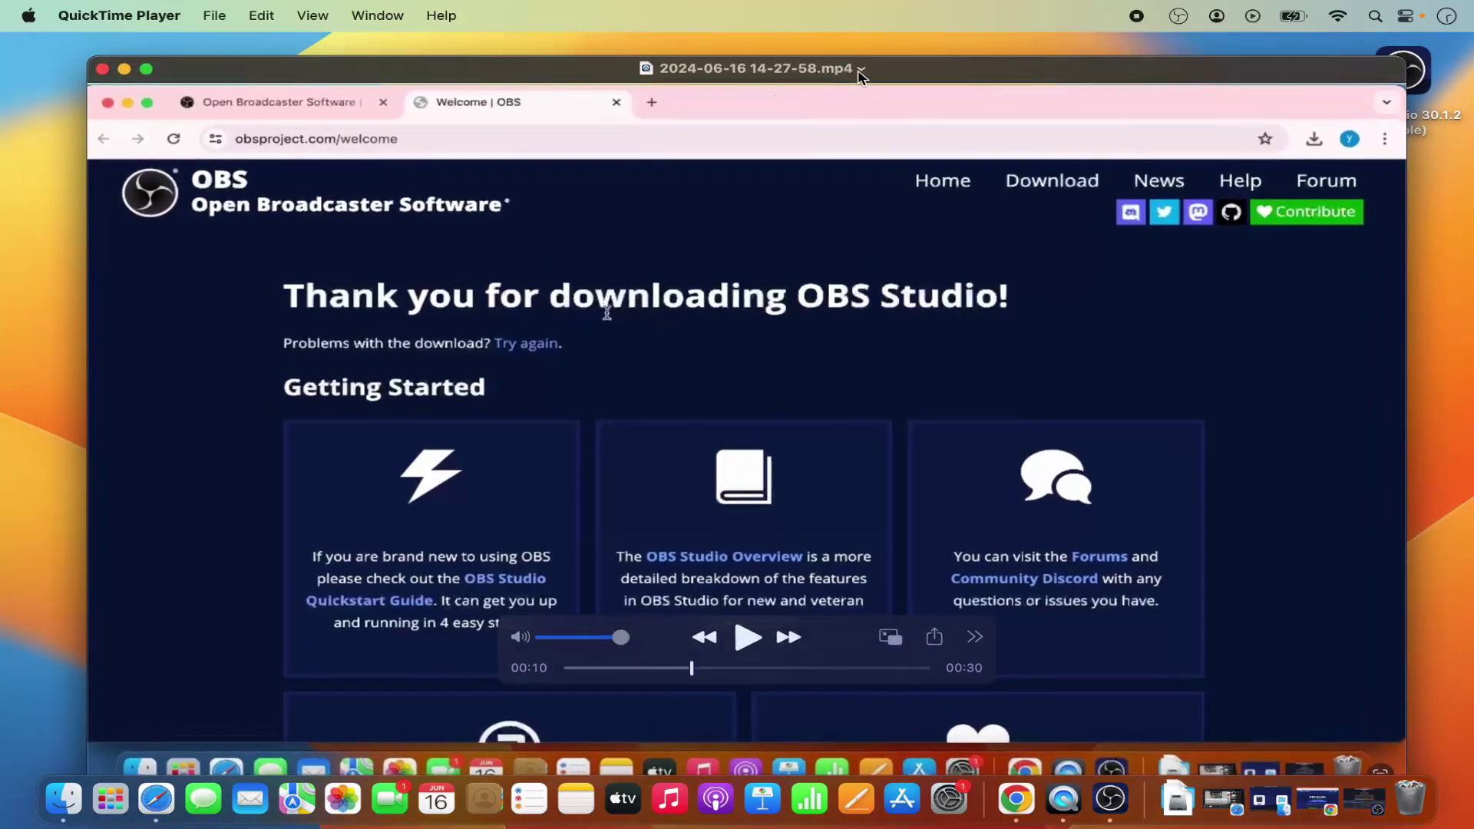
click(102, 68)
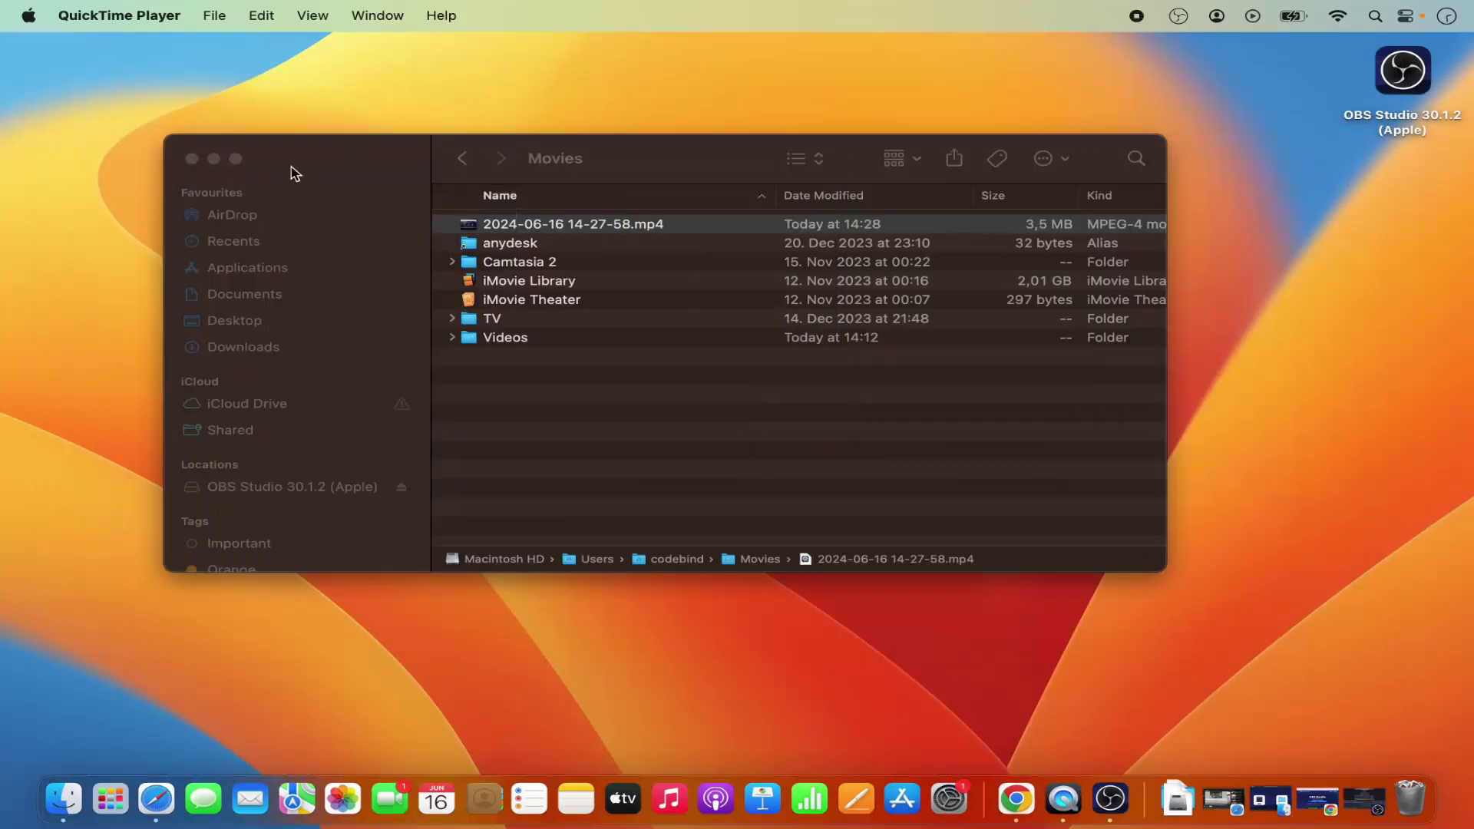
click(214, 158)
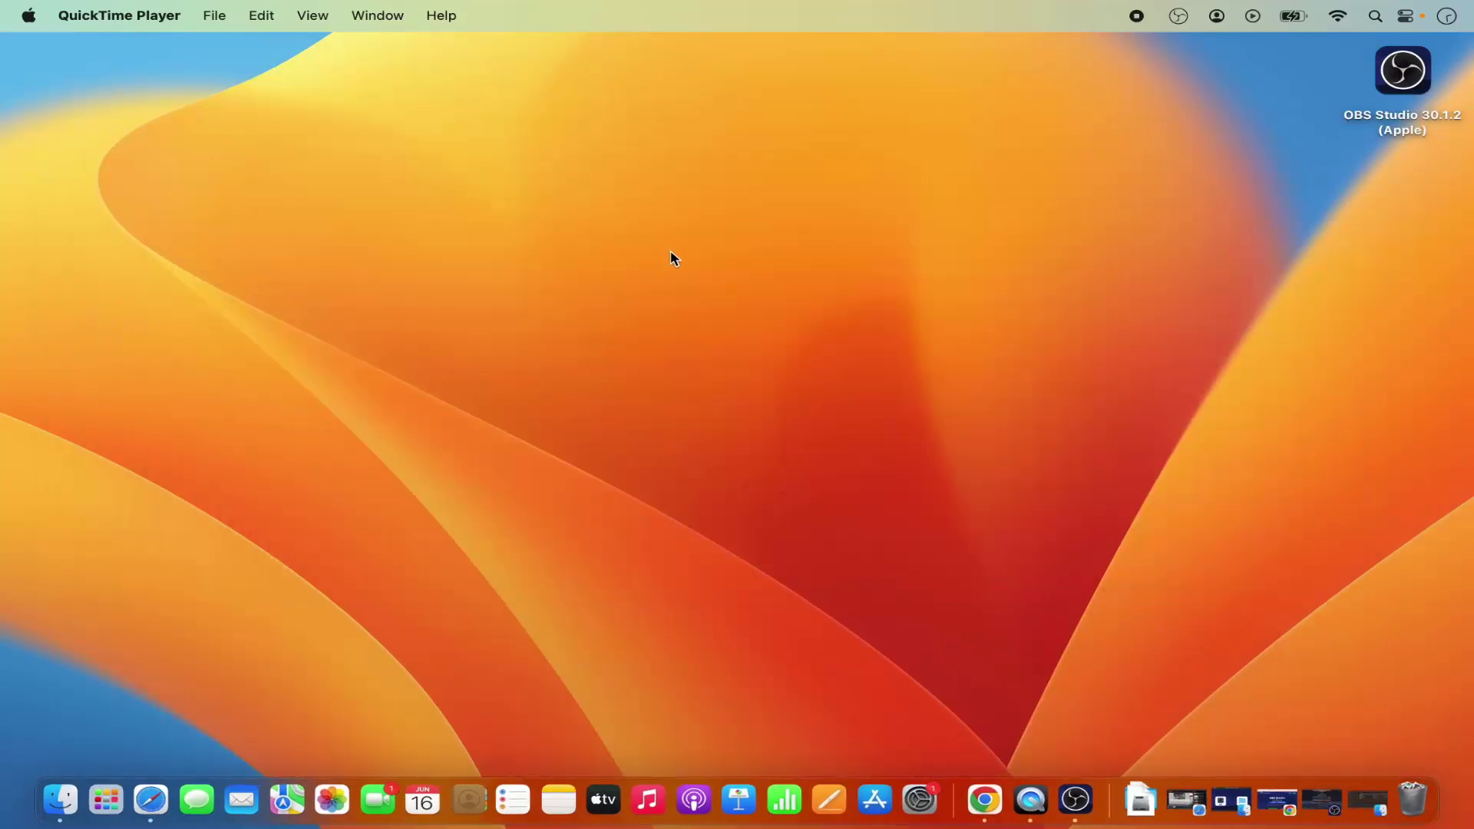